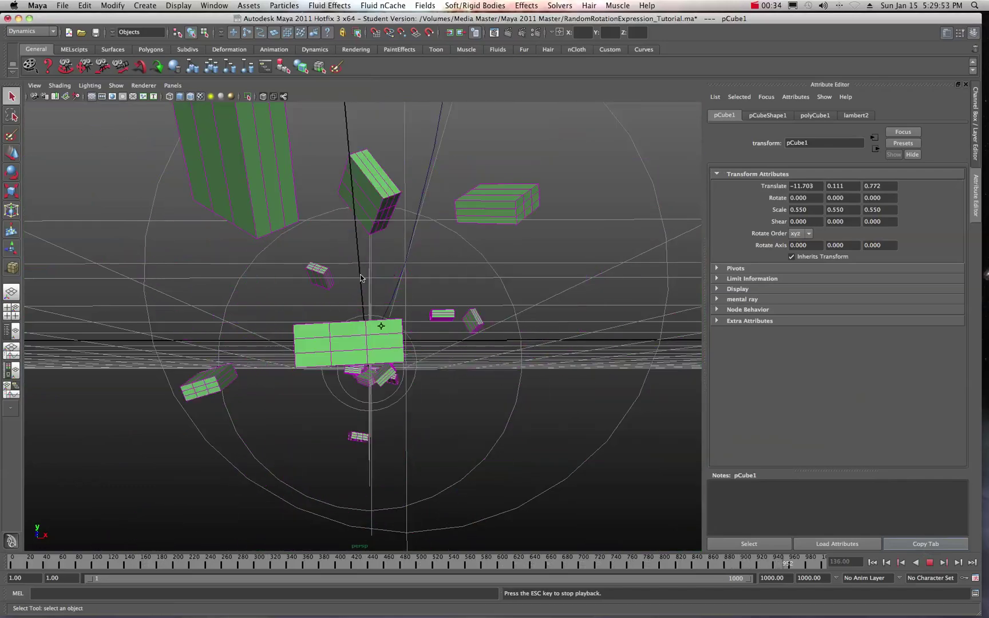
- Replay the cube particle animation and stop it after watching the blocks rotate randomly along the curve flow
{"action": "left_click", "coordinate": [930, 564]}
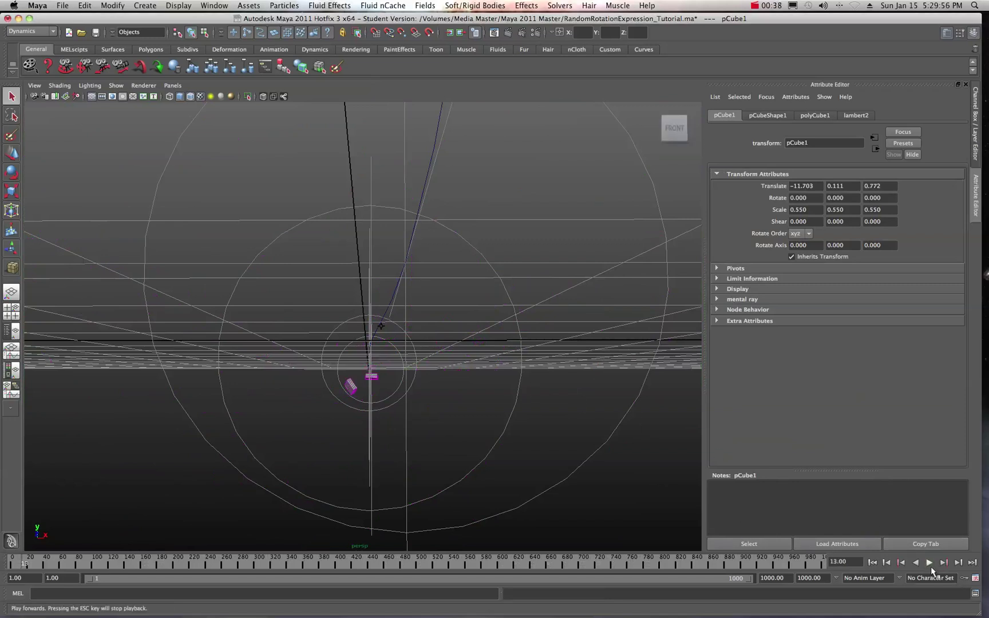
{"action": "left_click", "coordinate": [930, 564]}
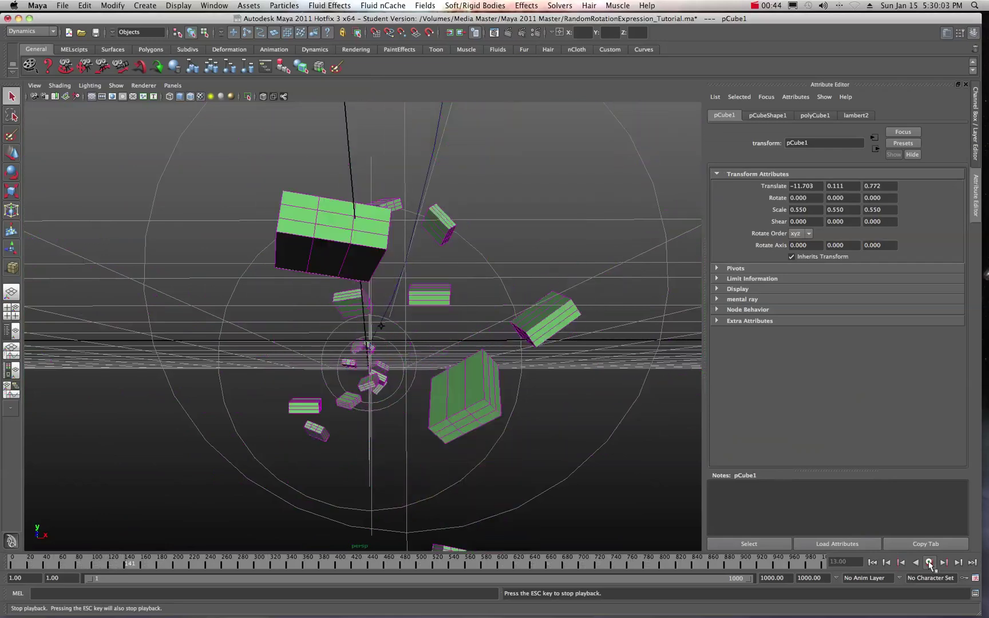
{"action": "left_click", "coordinate": [930, 564]}
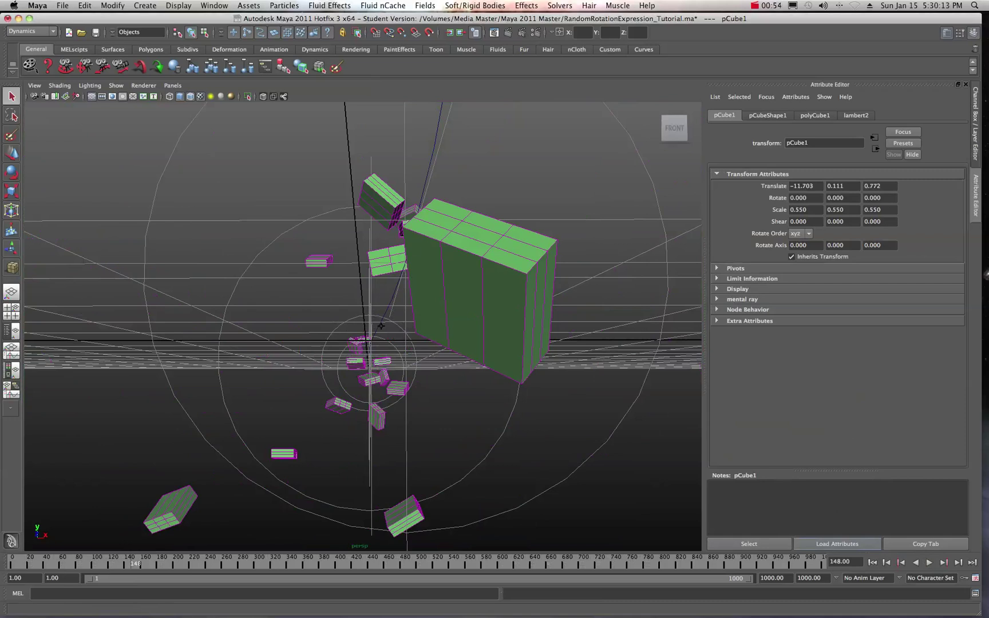
- Select cubes_flowing_emitter in the Outliner and review the particle shape's lifespan, instancer and rotation options
{"action": "key", "text": "shift+o"}
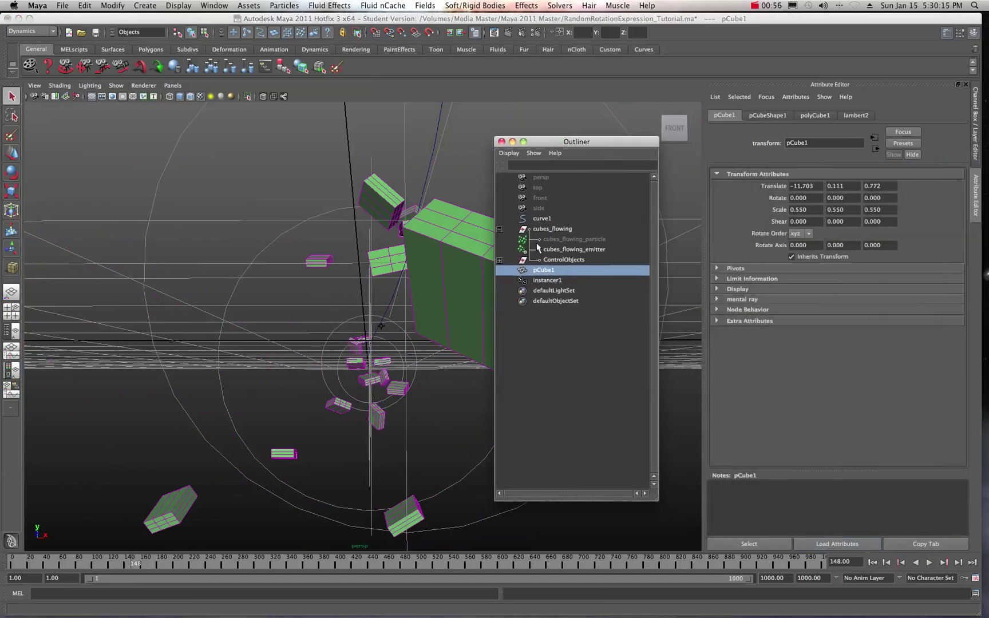
{"action": "left_click", "coordinate": [545, 251]}
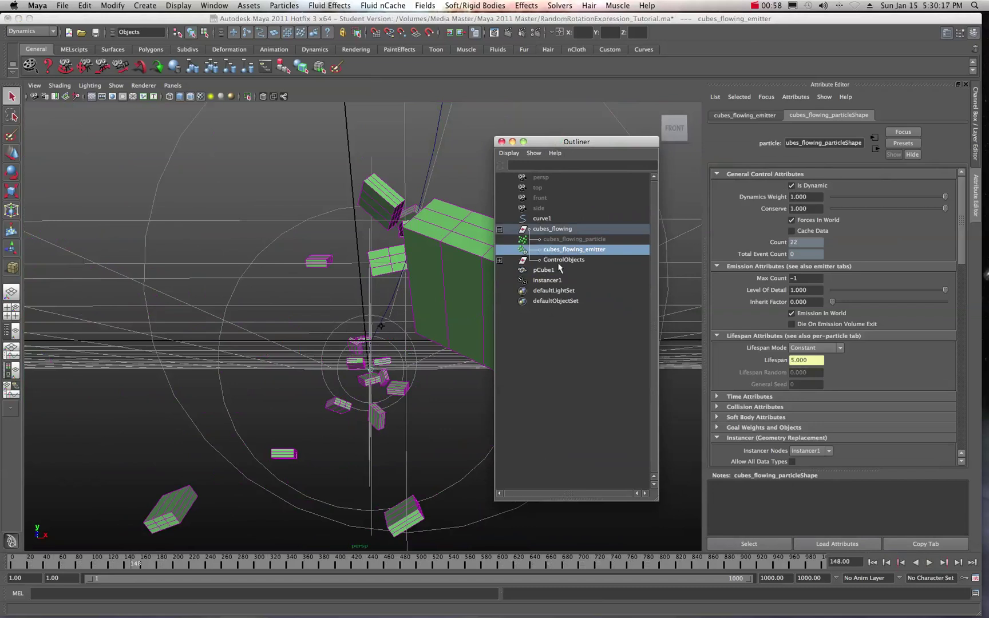
{"action": "scroll", "coordinate": [744, 295], "scroll_direction": "down", "scroll_amount": 5}
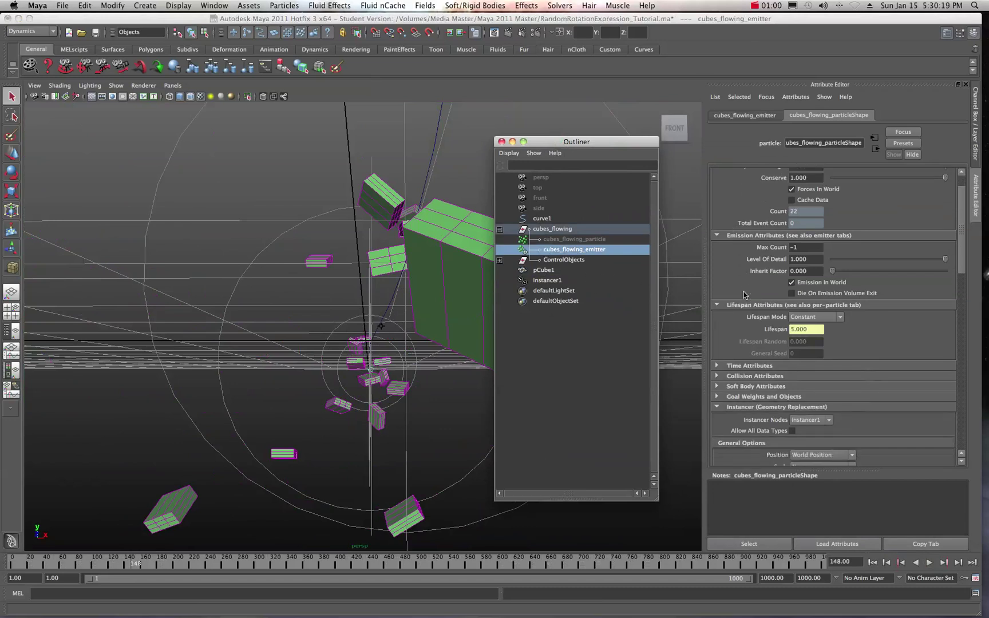
{"action": "scroll", "coordinate": [757, 270], "scroll_direction": "down", "scroll_amount": 10}
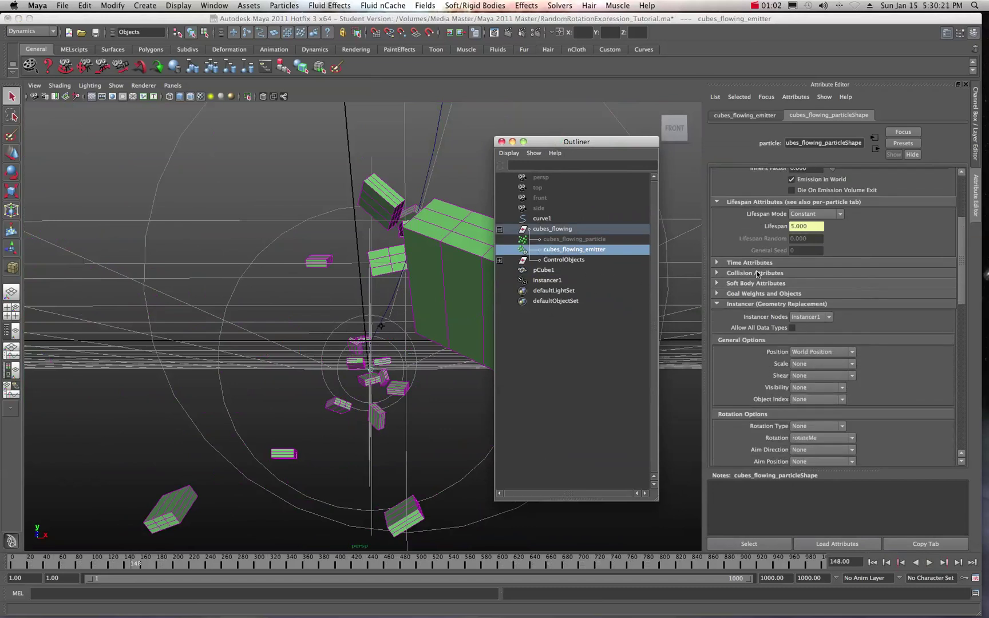
{"action": "scroll", "coordinate": [757, 273], "scroll_direction": "down", "scroll_amount": 5}
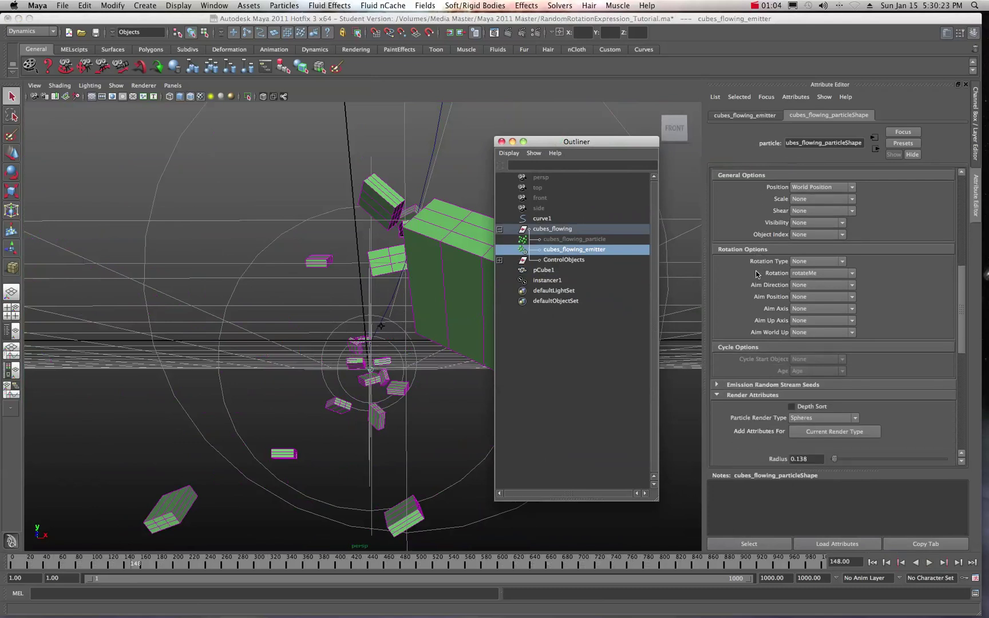
- Display the attributes of cubes_flowing_emitter and move the Outliner out of the way
{"action": "left_click", "coordinate": [744, 116]}
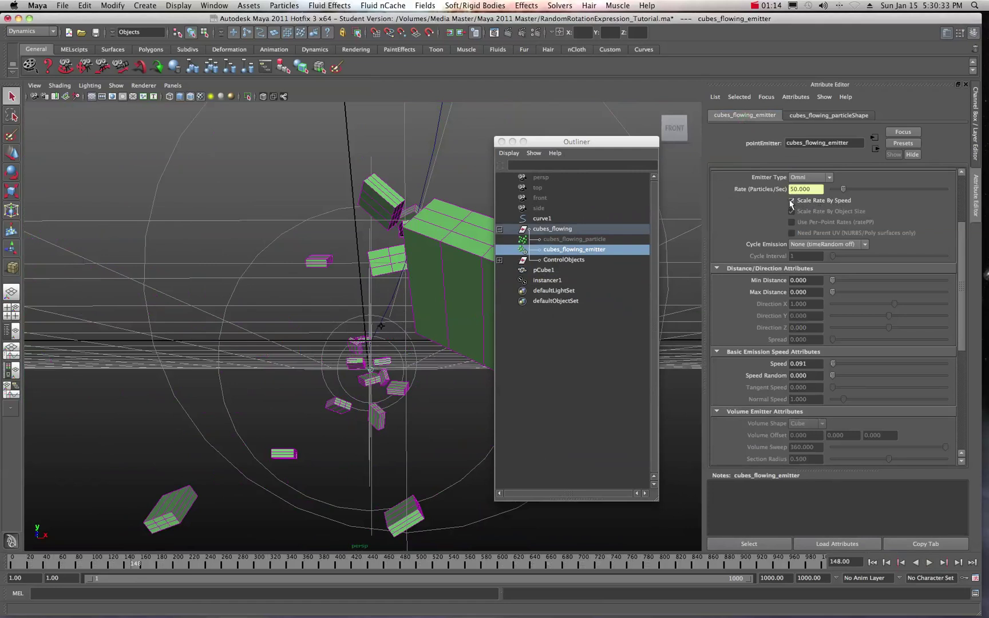
{"action": "left_click", "coordinate": [594, 142]}
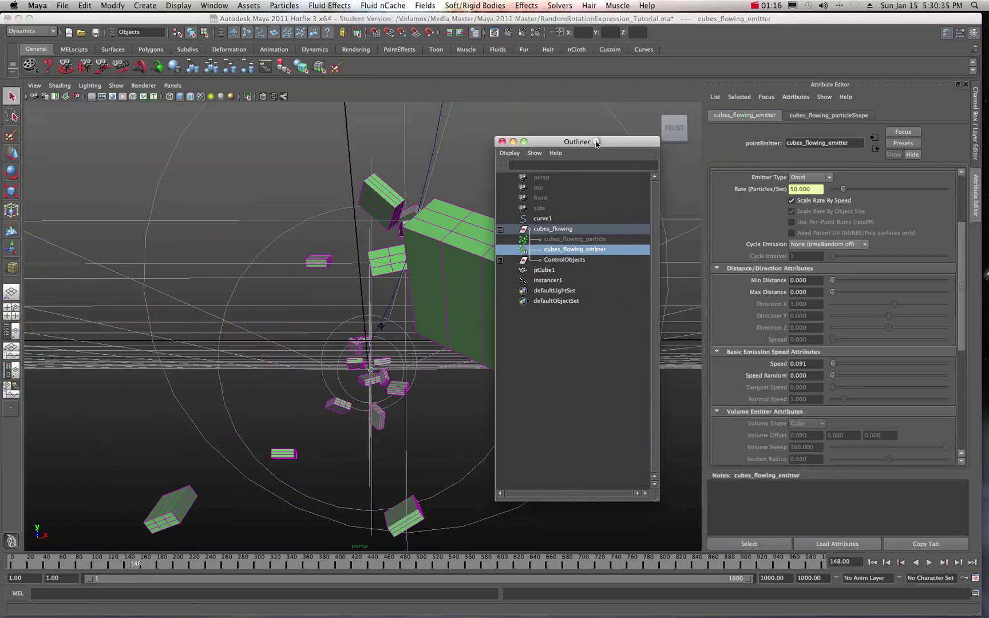
{"action": "left_click_drag", "start_coordinate": [596, 143], "coordinate": [608, 142]}
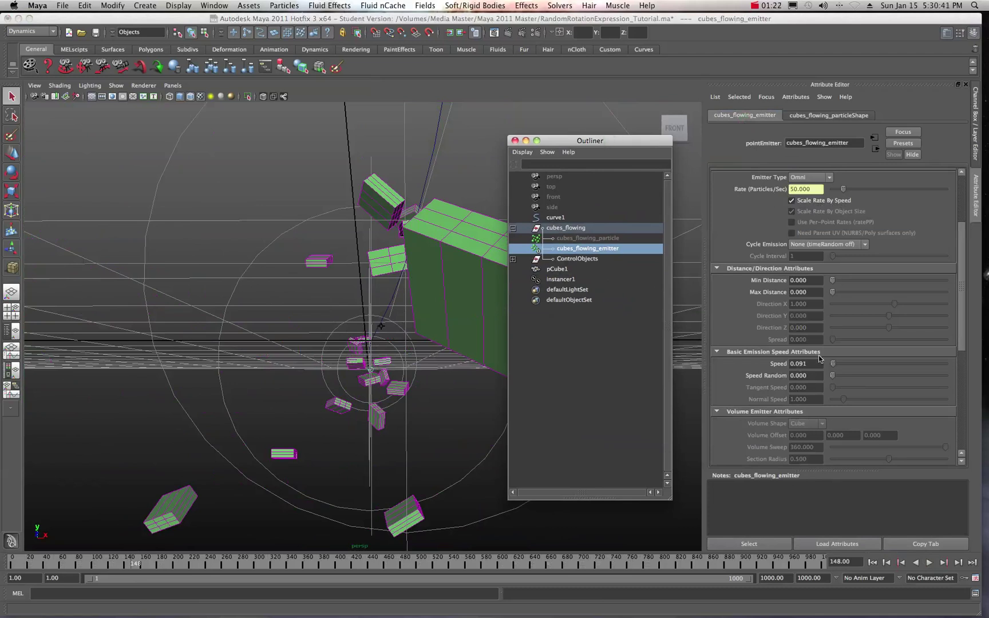
{"action": "left_click_drag", "start_coordinate": [590, 142], "coordinate": [988, 141]}
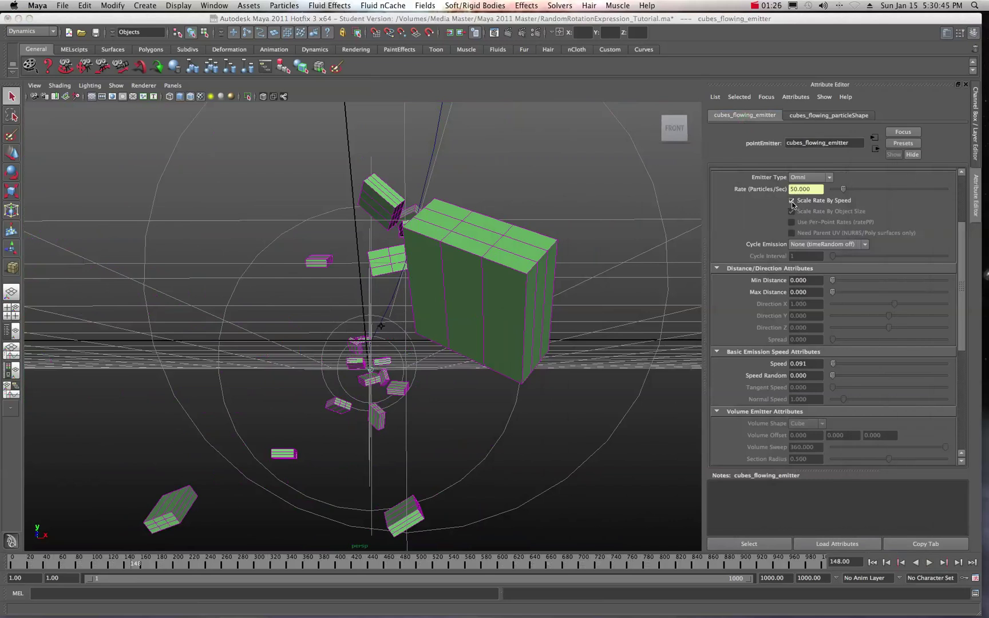
- Disable Scale Rate By Speed on the emitter and set its emission Speed to 0.000
{"action": "scroll", "coordinate": [770, 343], "scroll_direction": "down", "scroll_amount": 1}
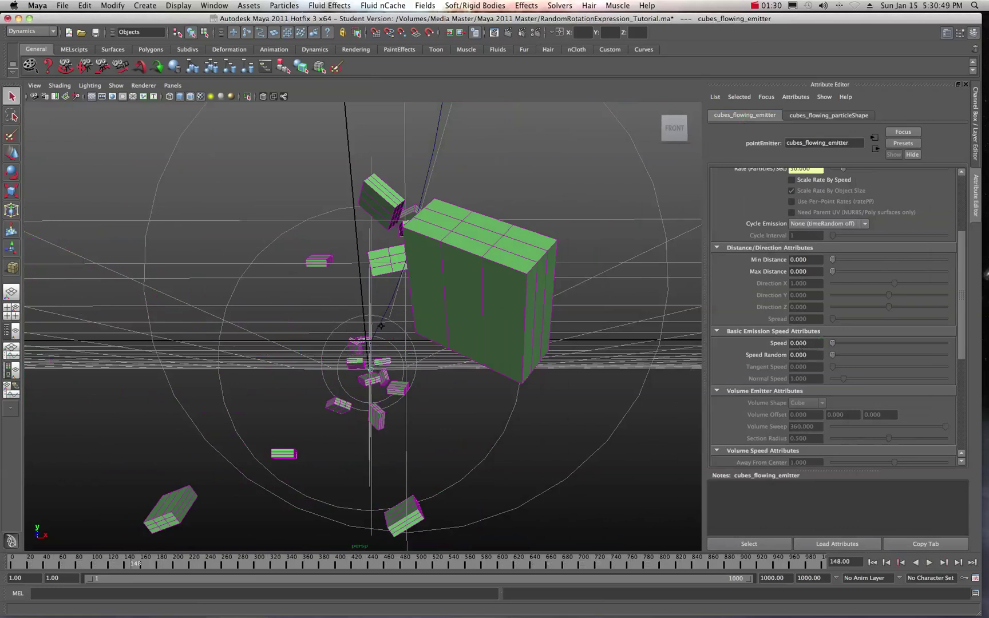
{"action": "scroll", "coordinate": [754, 264], "scroll_direction": "up", "scroll_amount": 2}
{"action": "scroll", "coordinate": [761, 244], "scroll_direction": "up", "scroll_amount": 1}
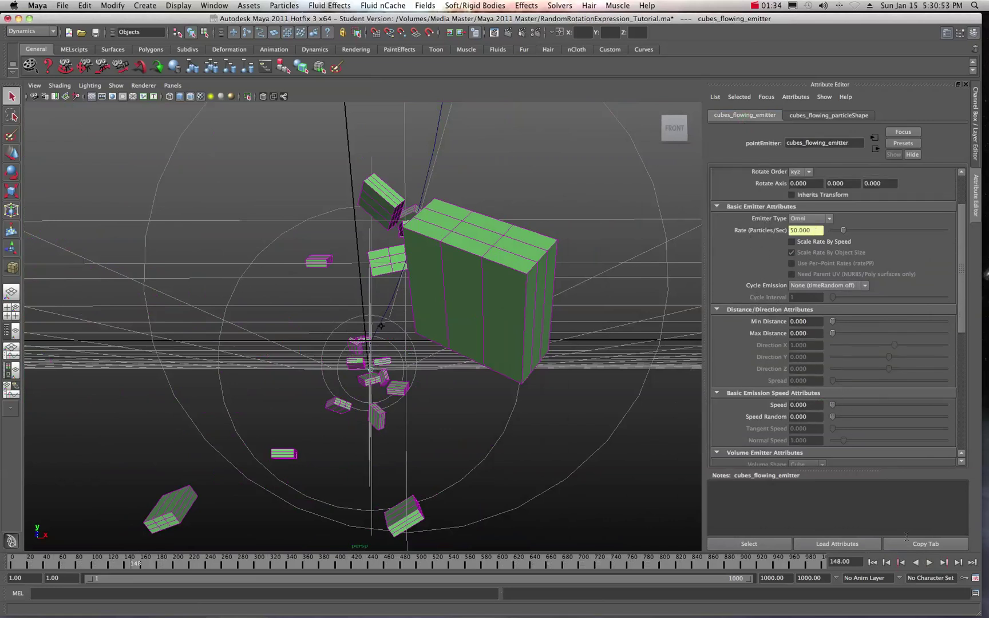
- Play the simulation from the first frame with speed-based rate scaling off, and stop it
{"action": "left_click", "coordinate": [872, 563]}
{"action": "left_click", "coordinate": [929, 562]}
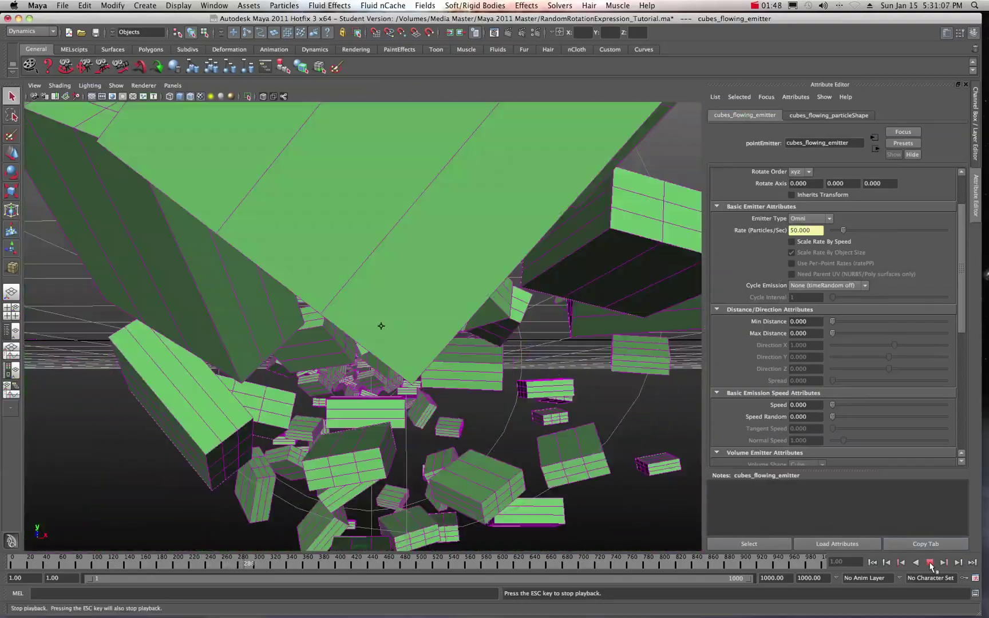
{"action": "key", "text": "Escape"}
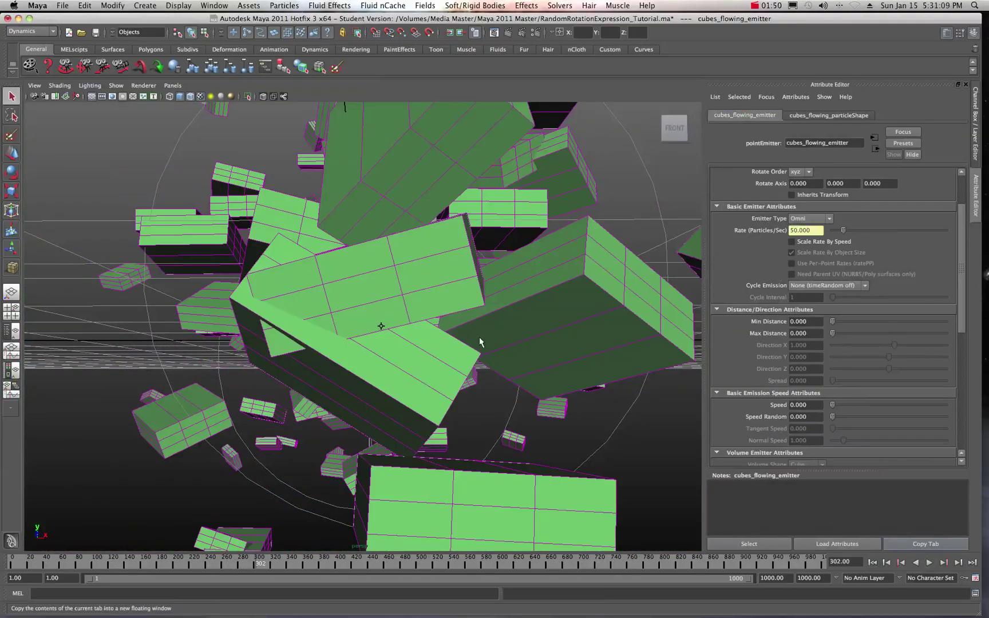
- Enable Scale Rate By Speed on the emitter and play the simulation from the first frame
{"action": "left_click", "coordinate": [792, 242]}
{"action": "left_click", "coordinate": [872, 563]}
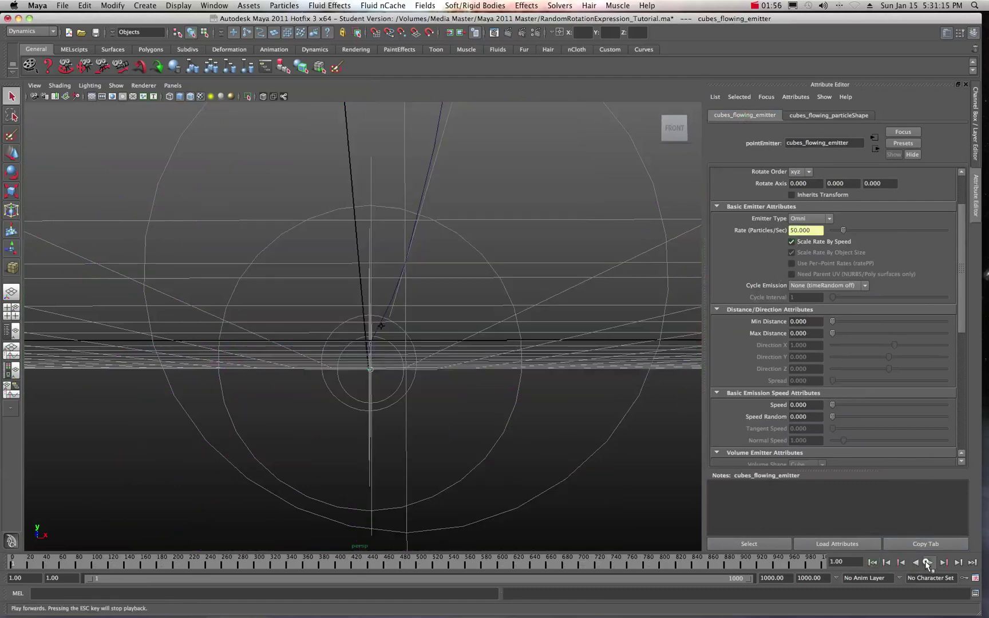
{"action": "left_click", "coordinate": [928, 564]}
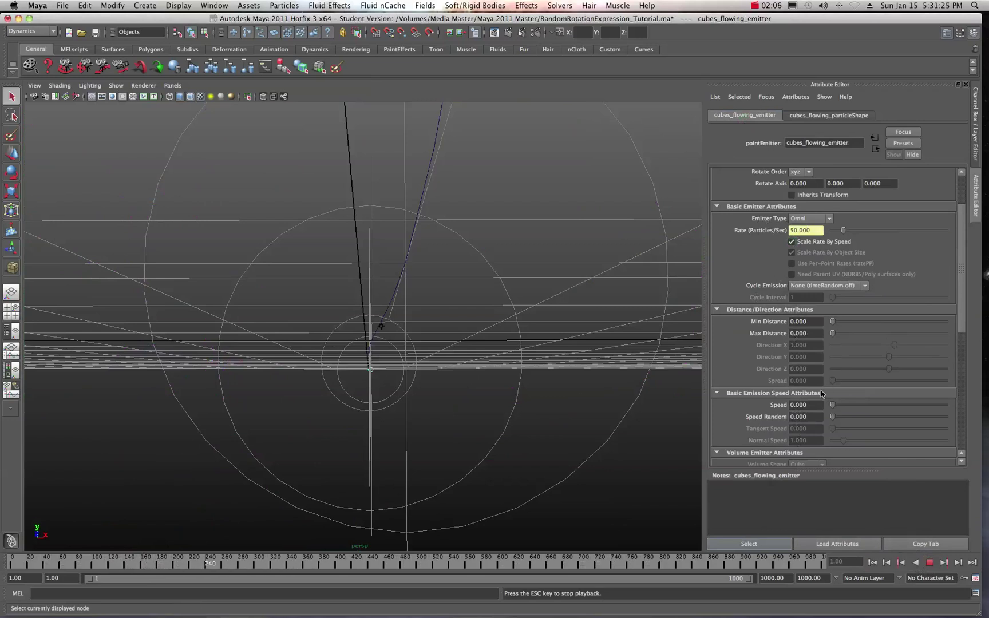
- Try an emission Speed of 0.411 during playback, reduce it to 0.091, and stop the simulation
{"action": "left_click_drag", "start_coordinate": [833, 406], "coordinate": [837, 405]}
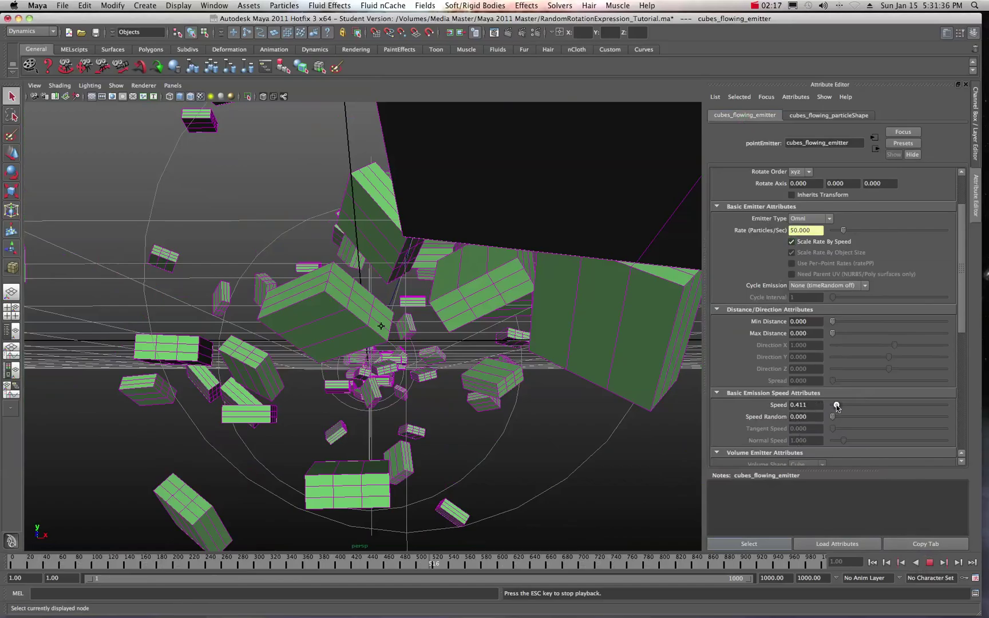
{"action": "left_click_drag", "start_coordinate": [837, 405], "coordinate": [832, 405]}
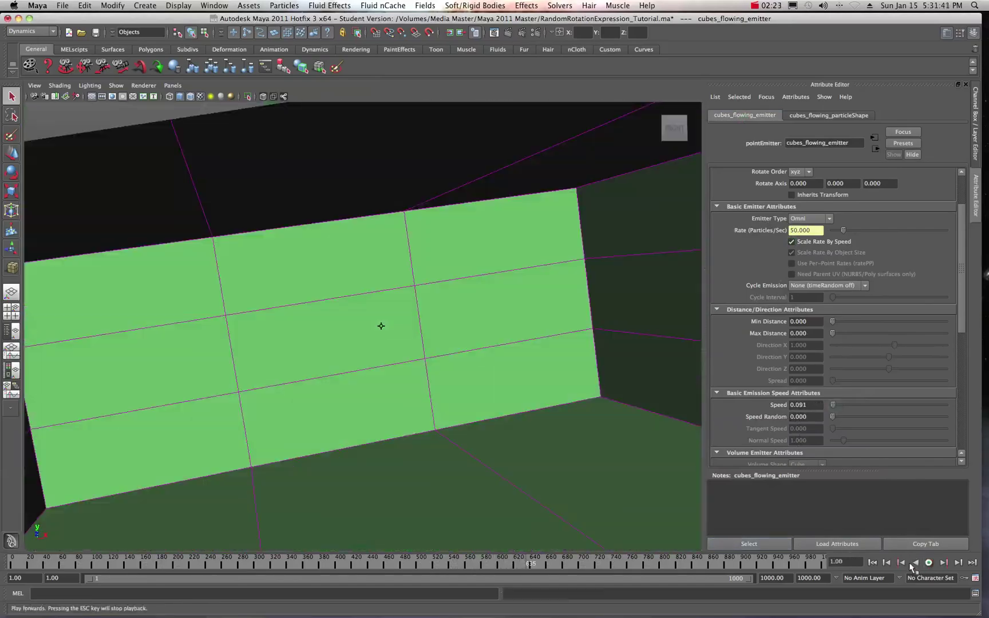
{"action": "left_click", "coordinate": [929, 563]}
- Replay the simulation from the first frame to check the sparser flow of cubes, and stop it
{"action": "left_click", "coordinate": [874, 562]}
{"action": "left_click", "coordinate": [928, 562]}
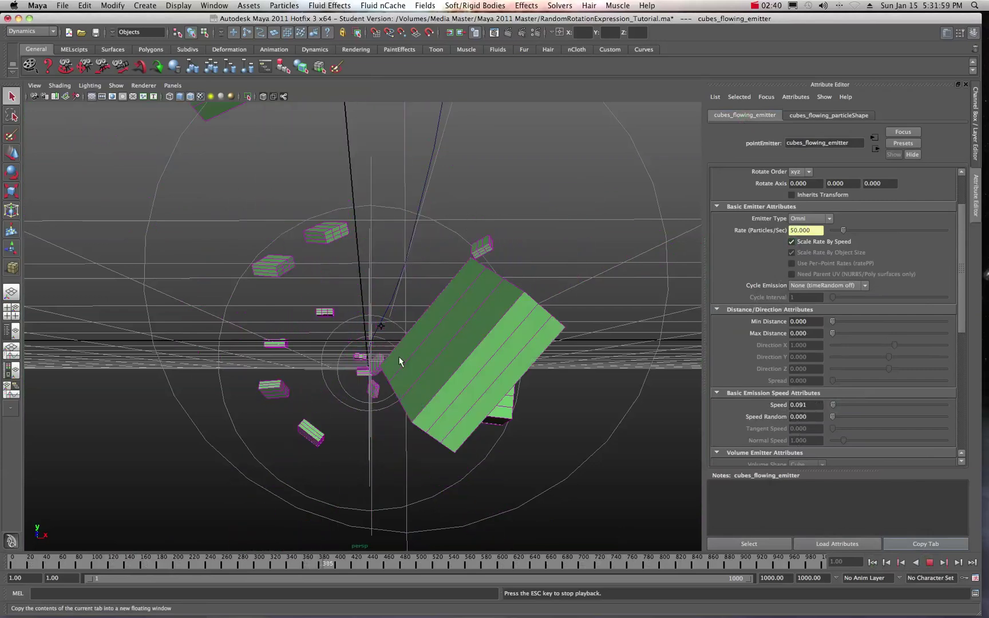
{"action": "left_click", "coordinate": [929, 563]}
- Switch to Preview, look at RandomRotation_Tutorial_Info.tif and RandomRotation_Expression.tif, and close the images
{"action": "left_click", "coordinate": [931, 612]}
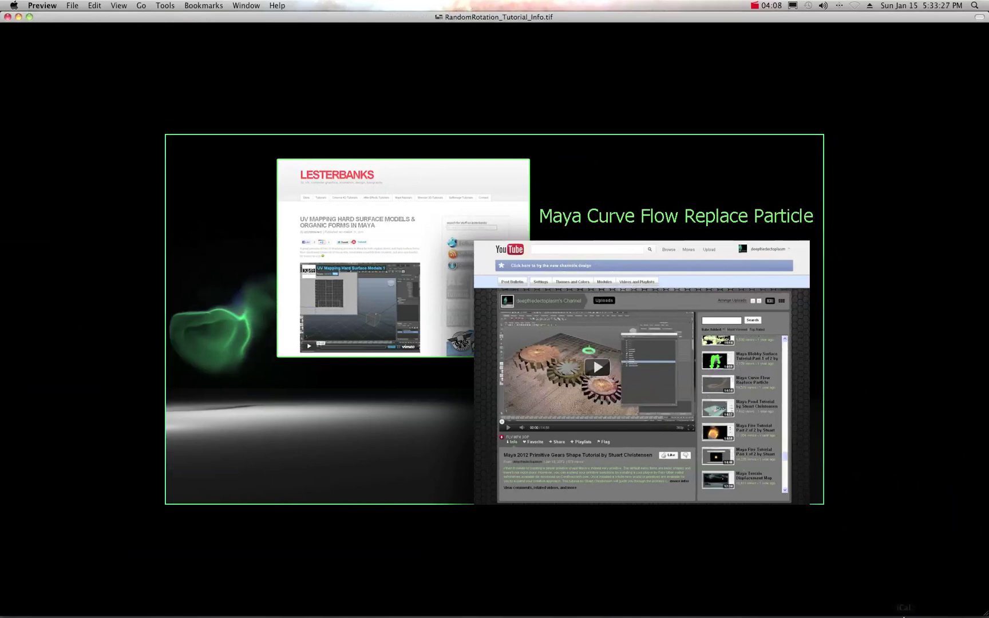
{"action": "left_click", "coordinate": [945, 609]}
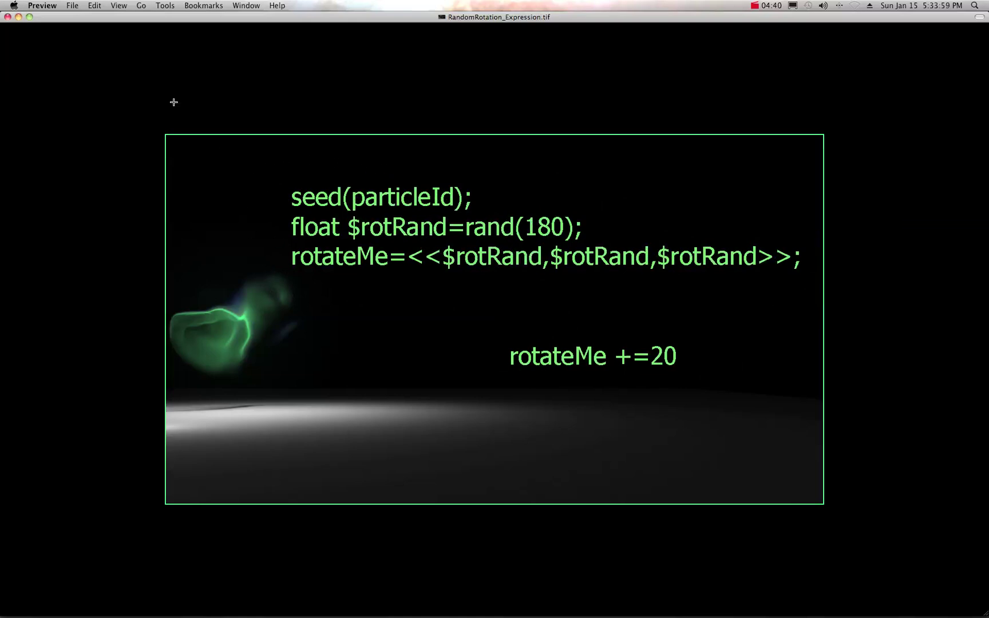
{"action": "key", "text": "Right"}
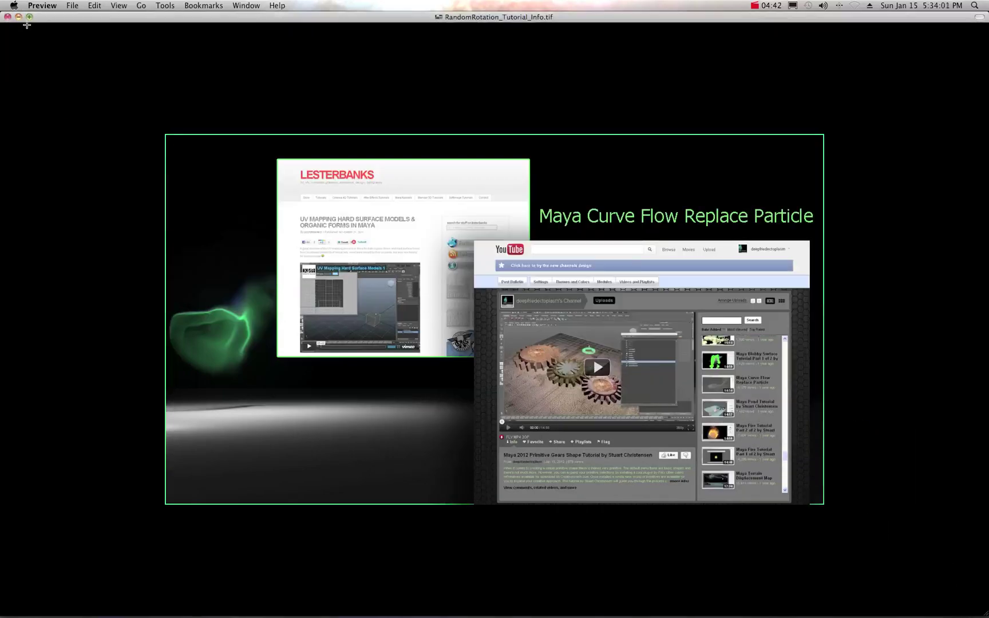
{"action": "left_click", "coordinate": [8, 16]}
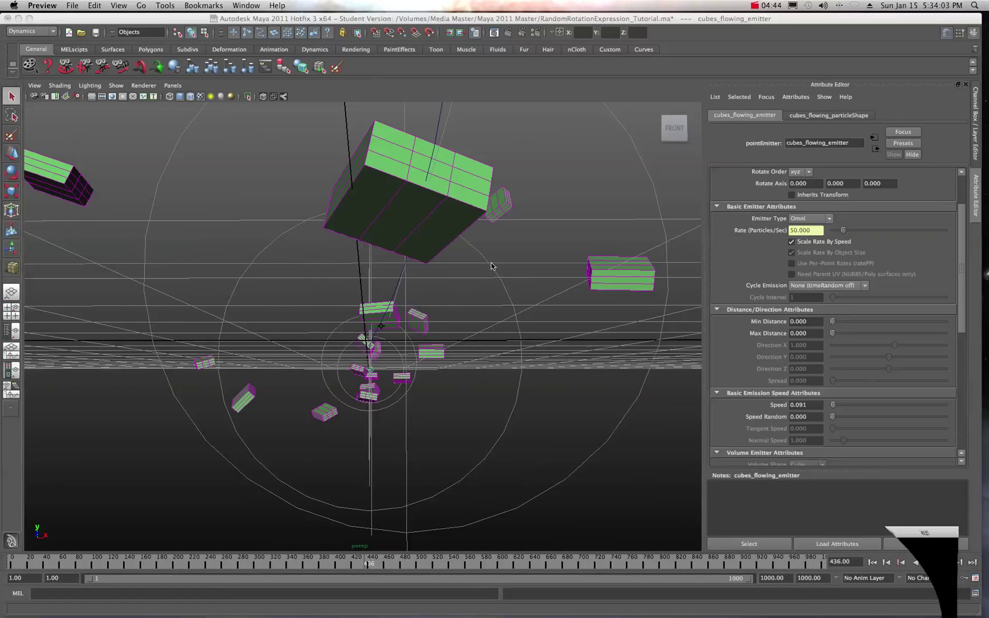
- Return to Maya and start a new scene, saving the changes to RandomRotationExpression_Tutorial.ma
{"action": "left_click", "coordinate": [73, 8]}
{"action": "left_click", "coordinate": [60, 18]}
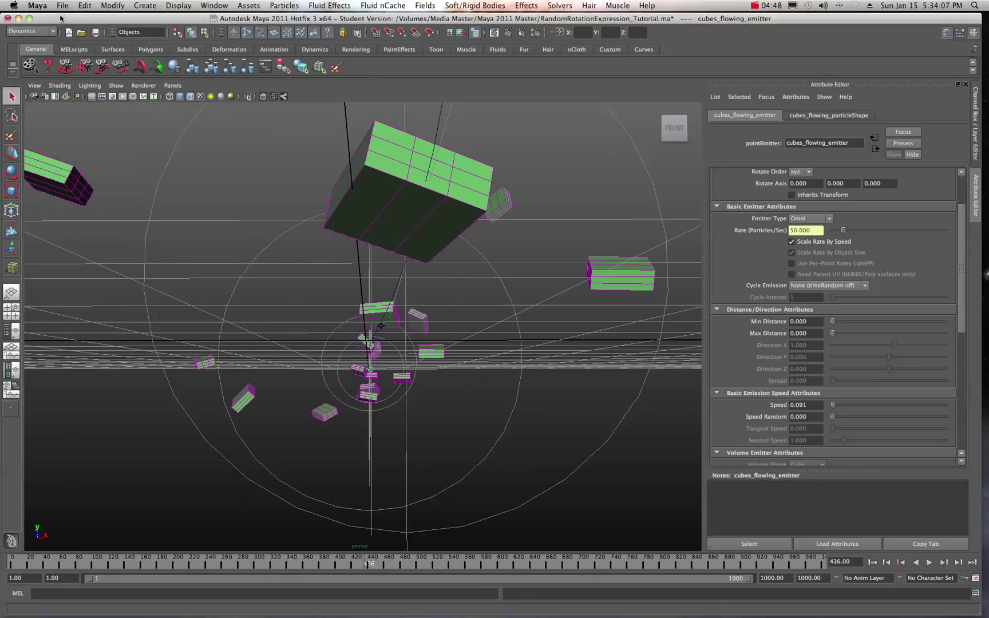
{"action": "left_click", "coordinate": [62, 5]}
{"action": "left_click", "coordinate": [73, 26]}
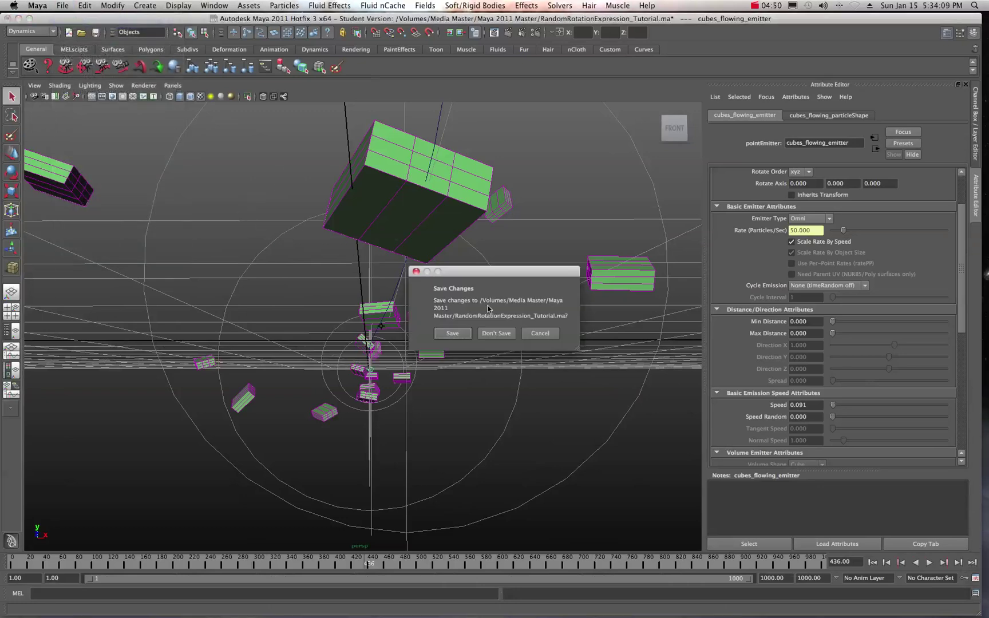
{"action": "left_click", "coordinate": [460, 334]}
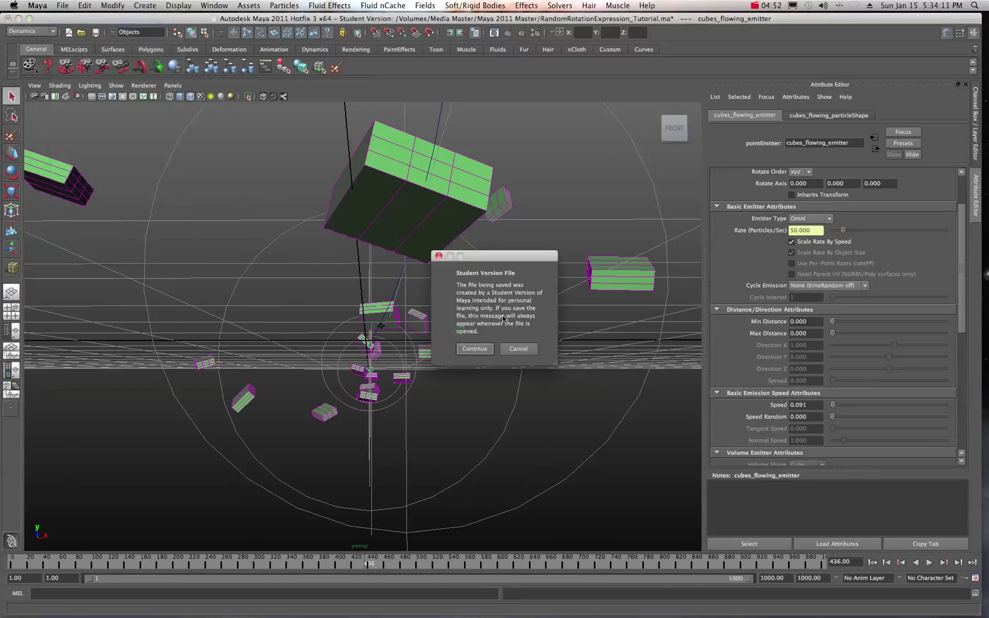
{"action": "left_click", "coordinate": [464, 350]}
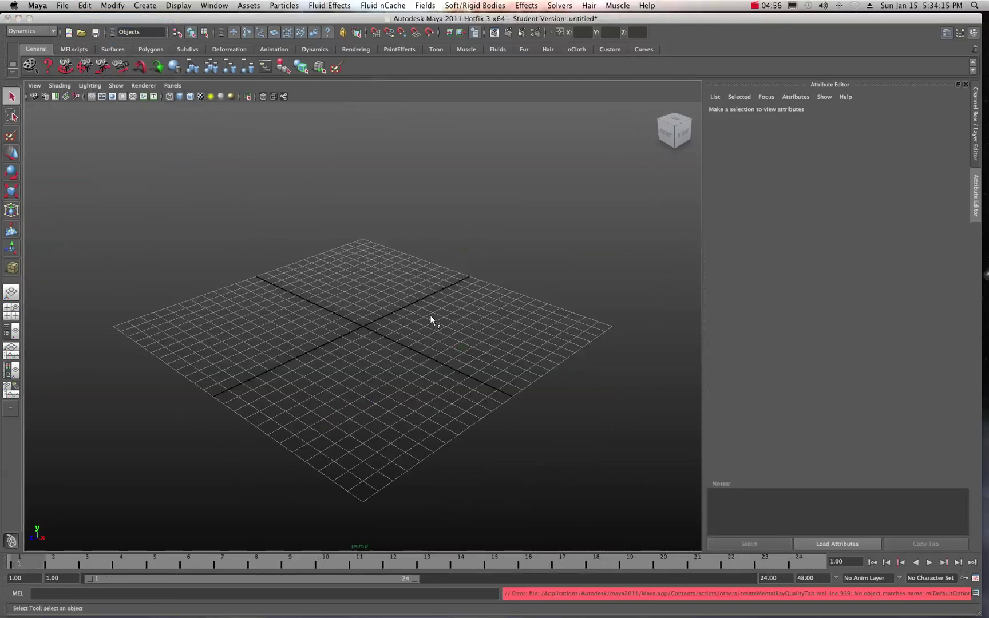
- In the top view, draw a nearly straight CV curve of about 12 points along the Z axis, spanning most of the view
{"action": "key", "text": "space"}
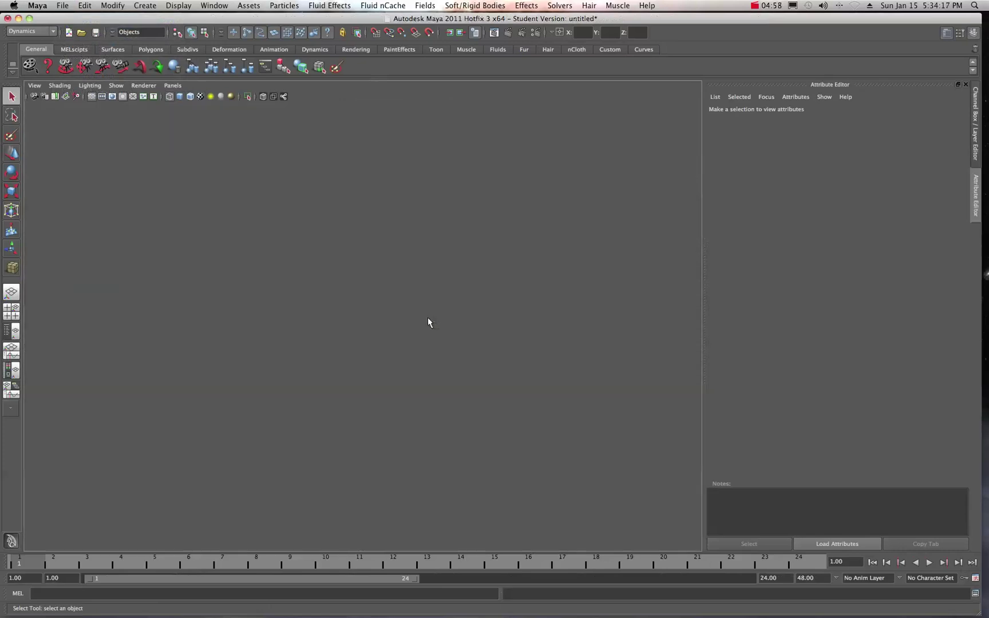
{"action": "key", "text": "space"}
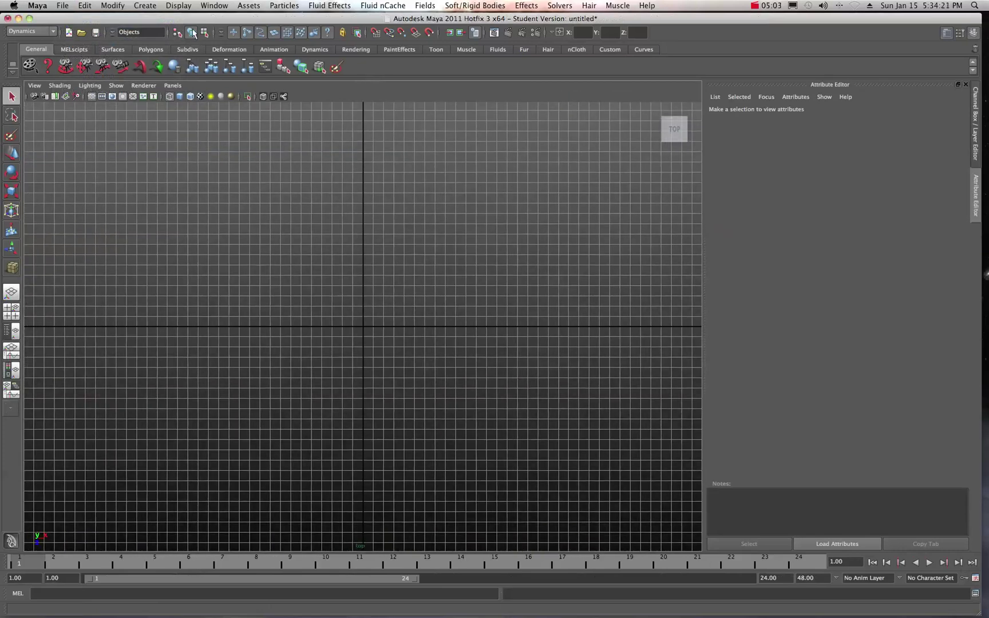
{"action": "left_click", "coordinate": [143, 6]}
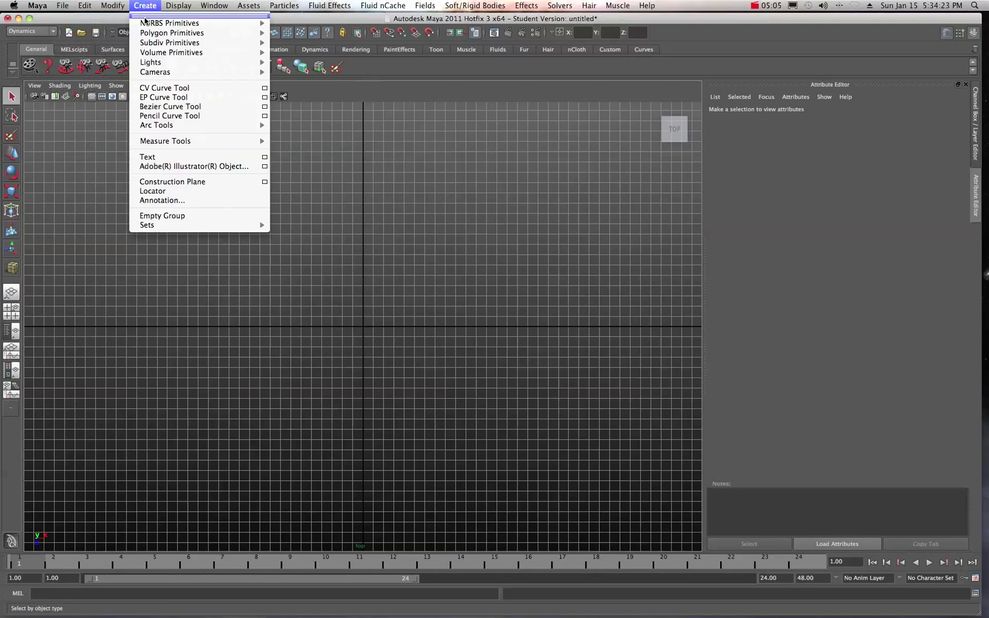
{"action": "left_click", "coordinate": [166, 88]}
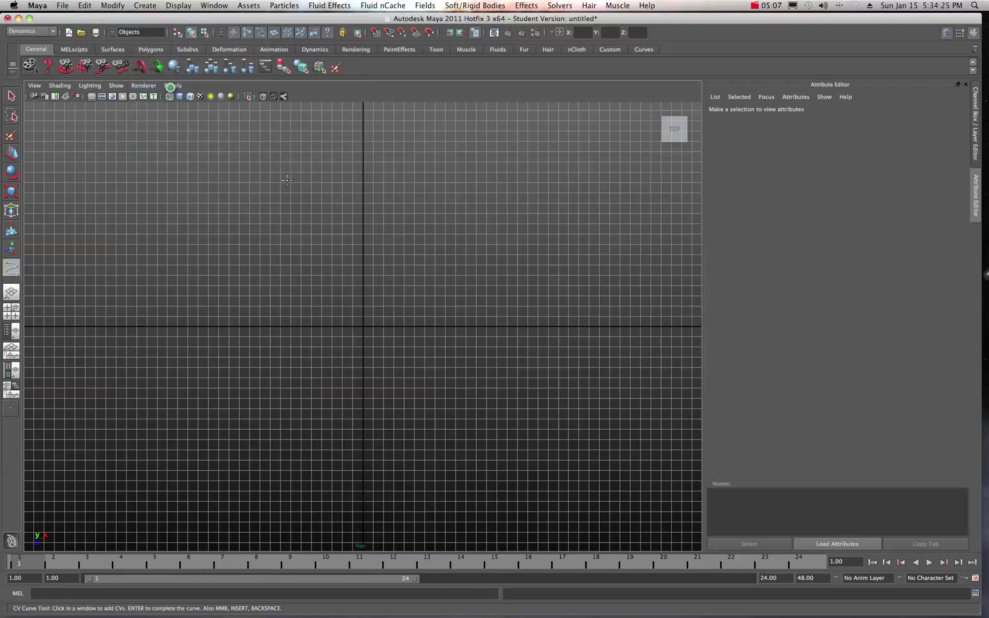
{"action": "left_click", "coordinate": [363, 139]}
{"action": "left_click", "coordinate": [364, 170]}
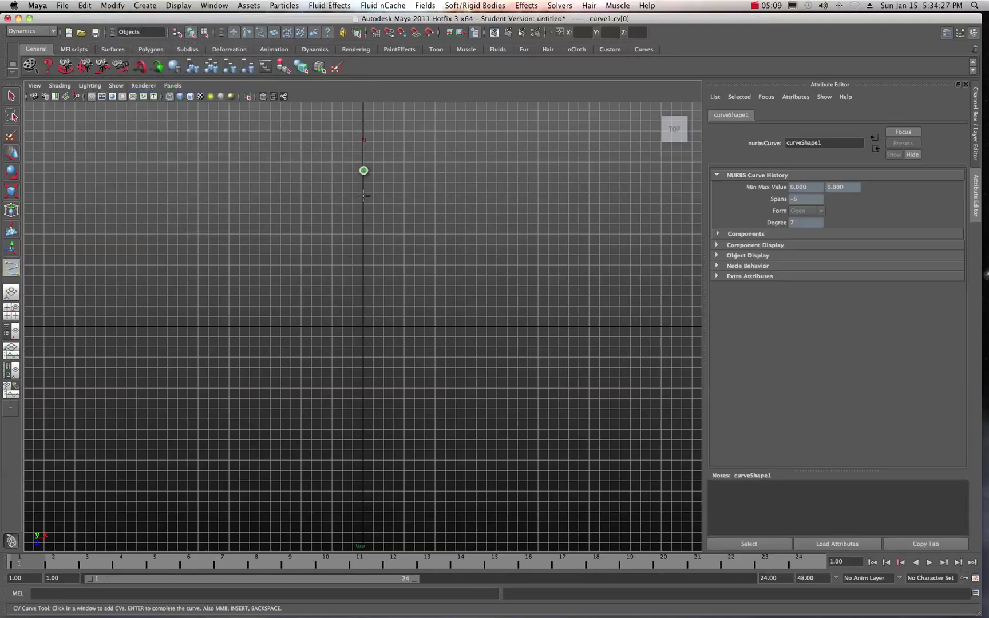
{"action": "left_click", "coordinate": [364, 203]}
{"action": "left_click", "coordinate": [358, 235]}
{"action": "left_click", "coordinate": [359, 260]}
{"action": "left_click", "coordinate": [364, 296]}
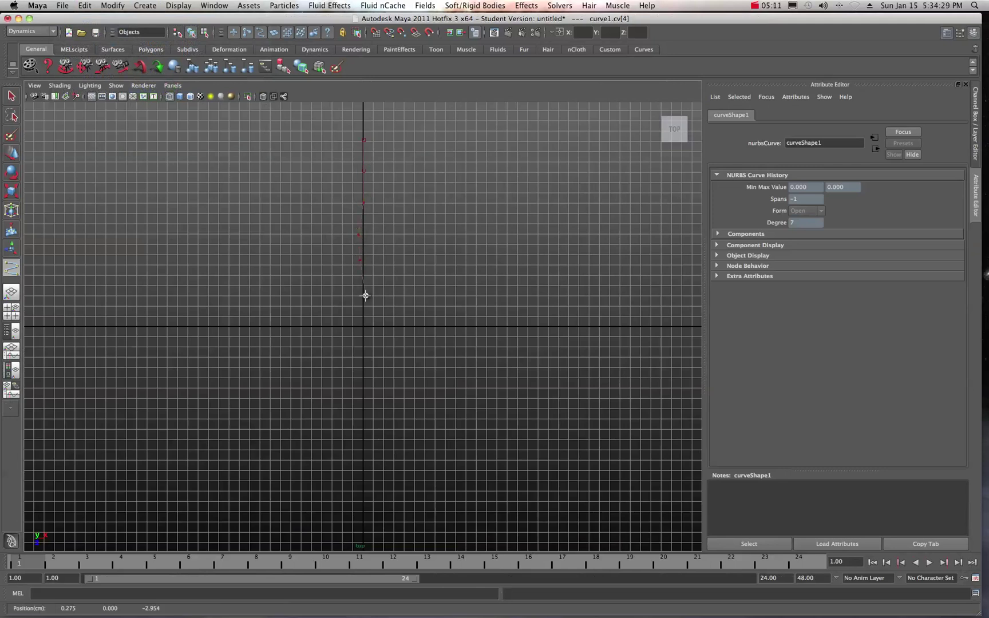
{"action": "left_click", "coordinate": [361, 327]}
{"action": "left_click", "coordinate": [359, 361]}
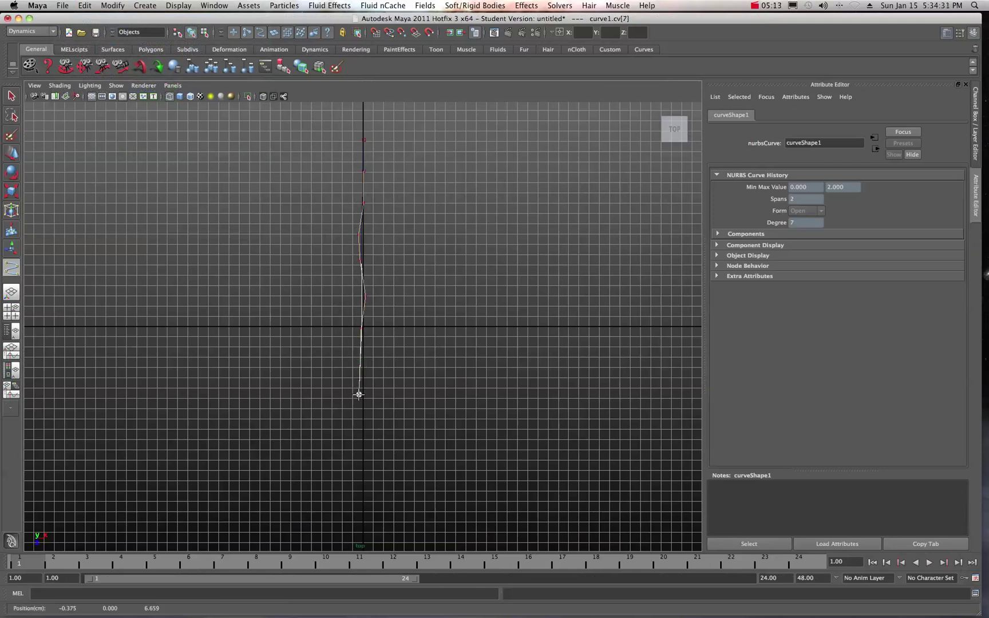
{"action": "left_click", "coordinate": [365, 424]}
{"action": "left_click", "coordinate": [363, 443]}
{"action": "left_click", "coordinate": [362, 475]}
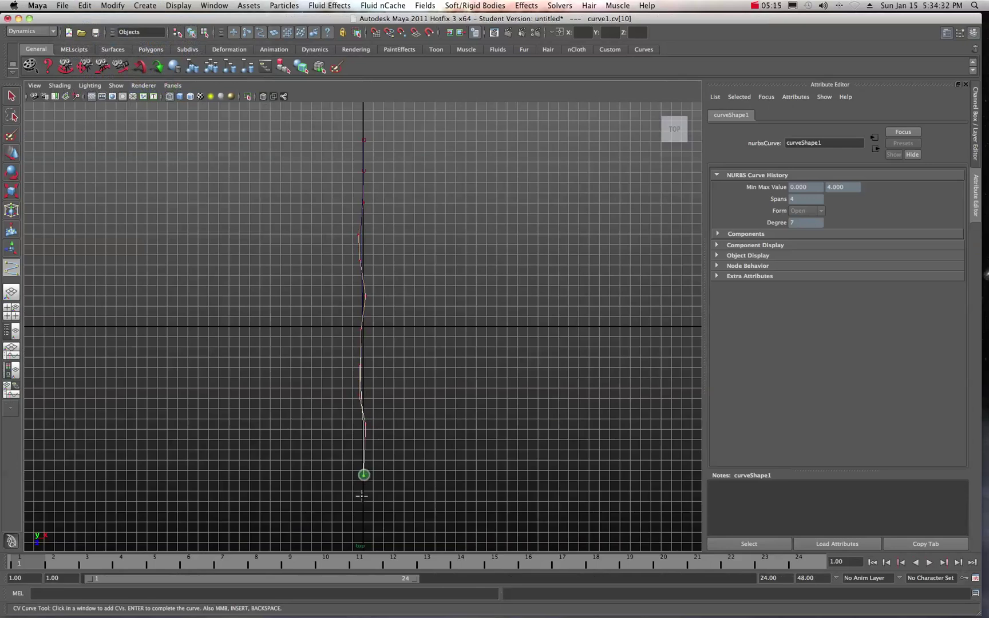
{"action": "left_click", "coordinate": [359, 509]}
{"action": "key", "text": "q"}
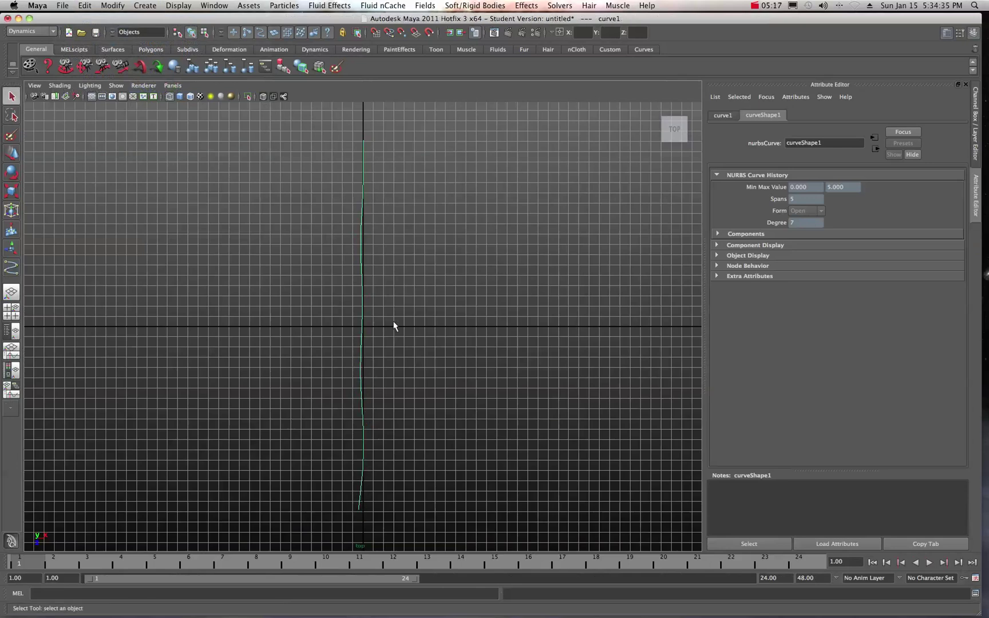
- Select the new curve in the perspective view and open the Create Curve Flow options
{"action": "key", "text": "space"}
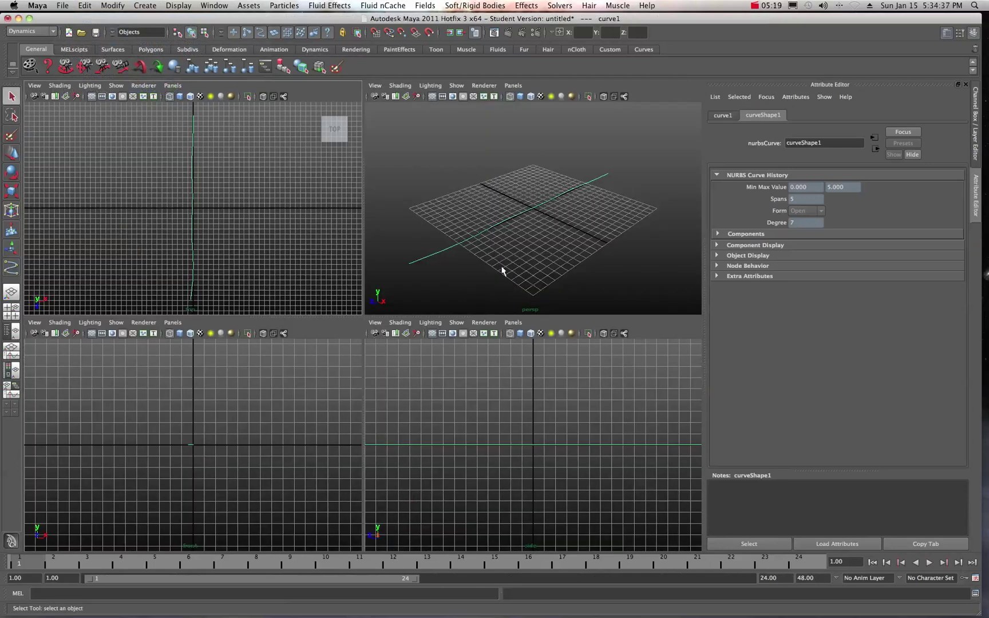
{"action": "key", "text": "space"}
{"action": "scroll", "coordinate": [392, 281], "scroll_direction": "down", "scroll_amount": 3}
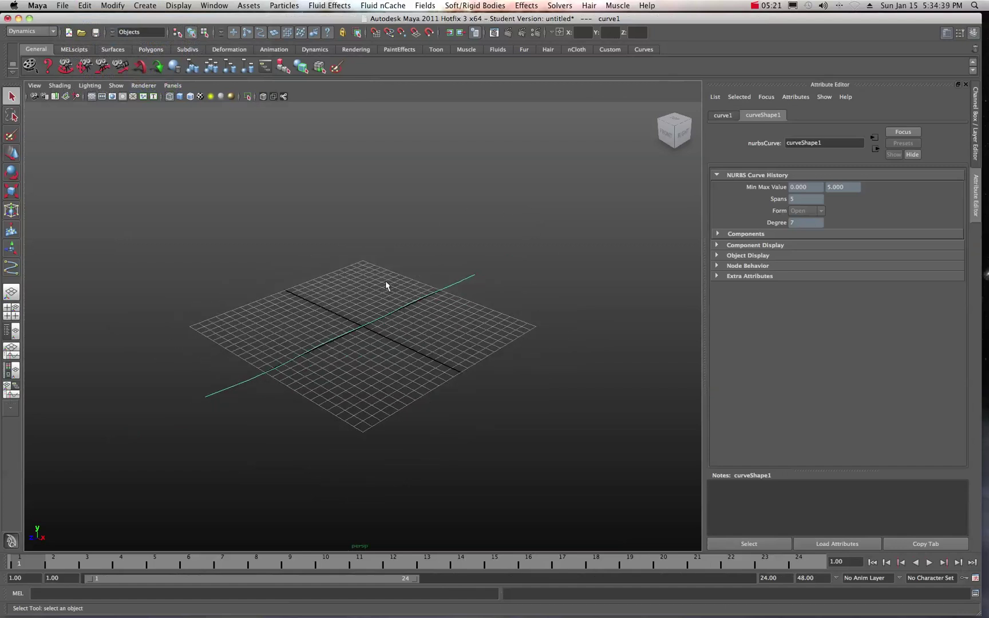
{"action": "left_click", "coordinate": [345, 299]}
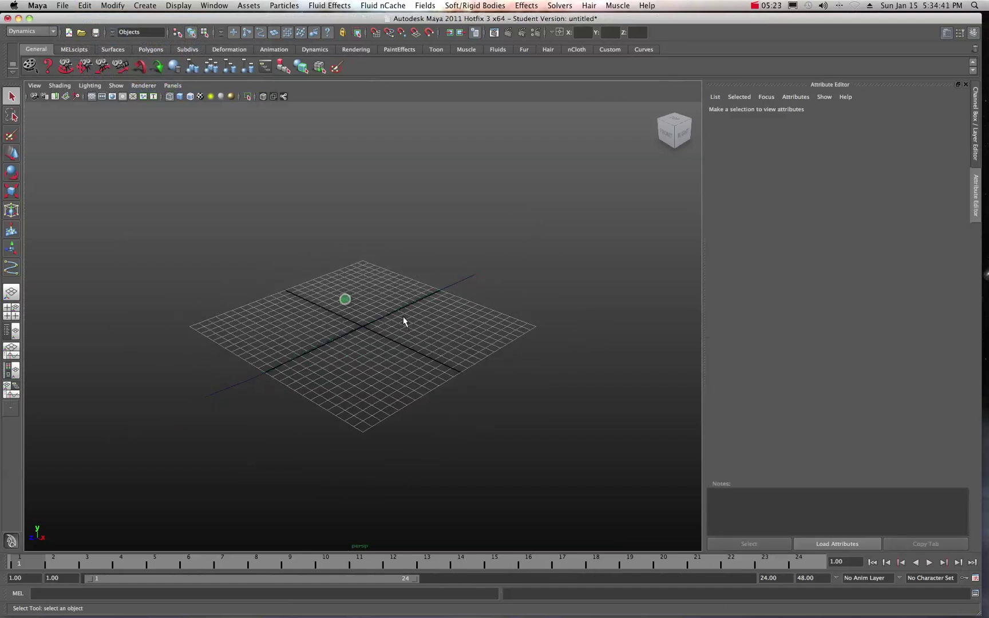
{"action": "scroll", "coordinate": [399, 270], "scroll_direction": "up", "scroll_amount": 5}
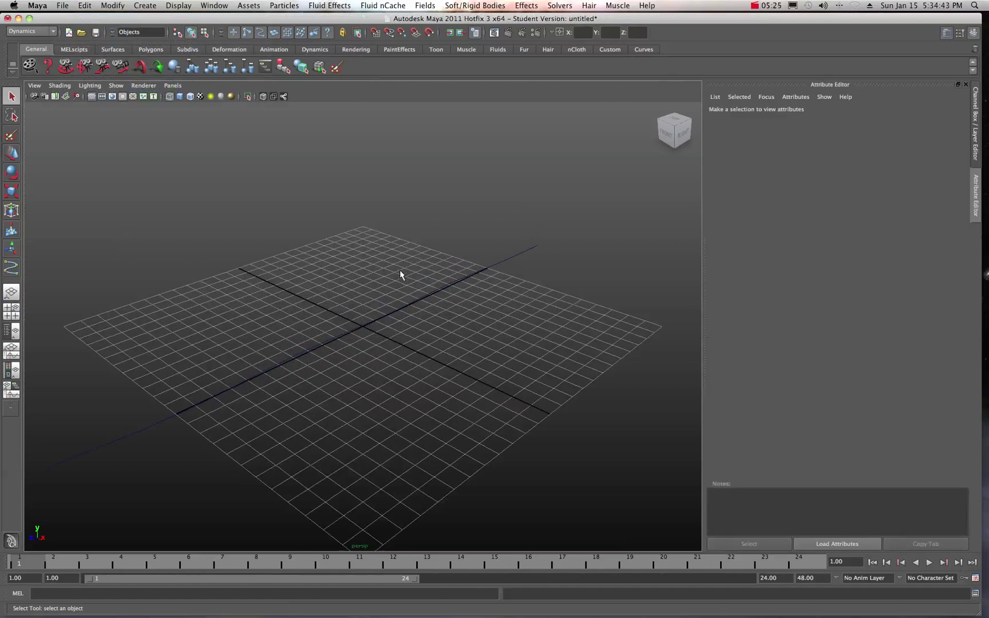
{"action": "left_click", "coordinate": [523, 250]}
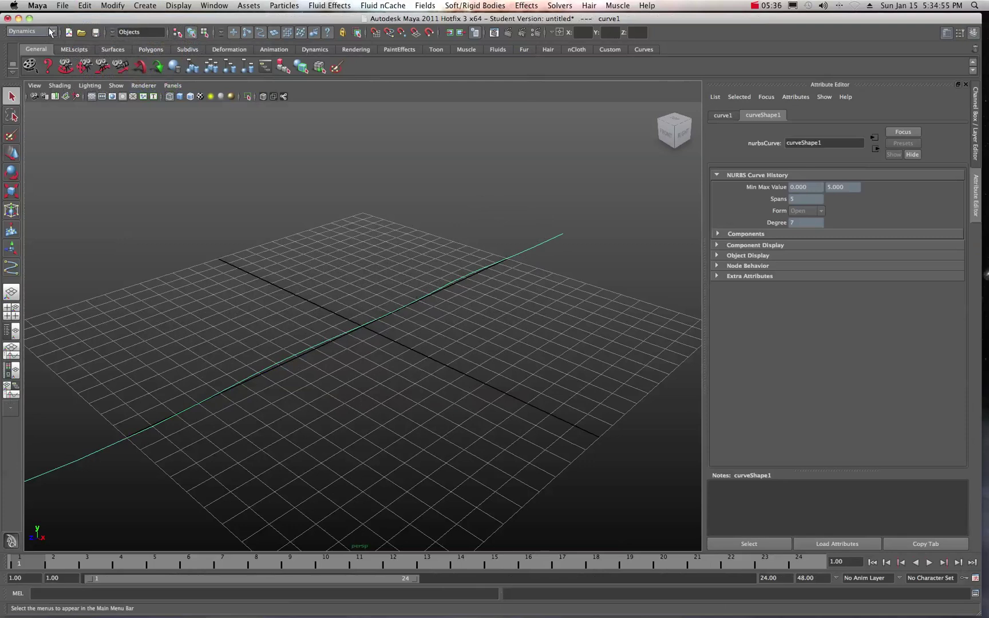
{"action": "left_click", "coordinate": [524, 6]}
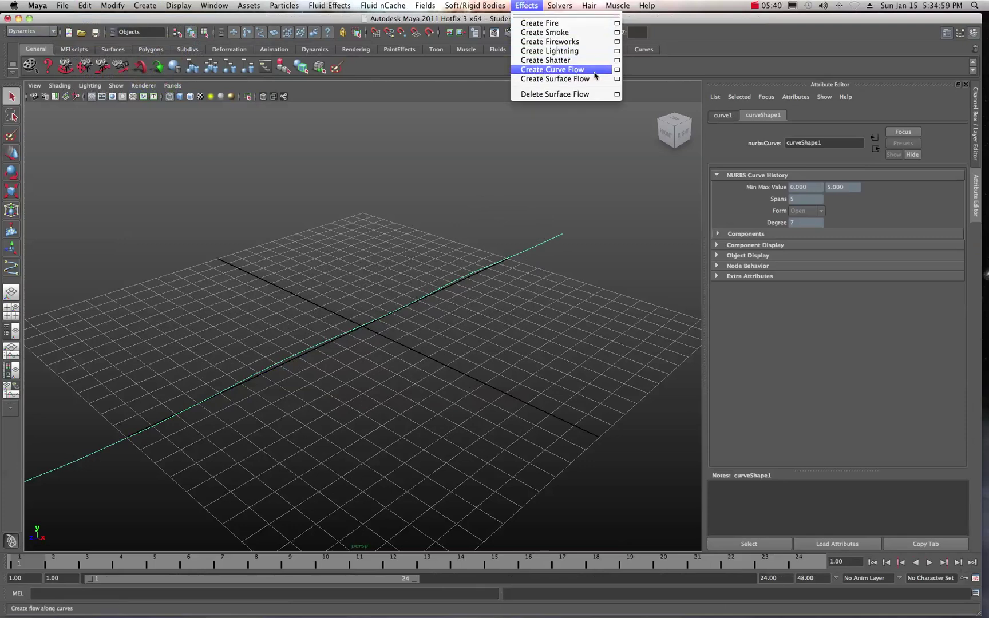
{"action": "left_click", "coordinate": [617, 71]}
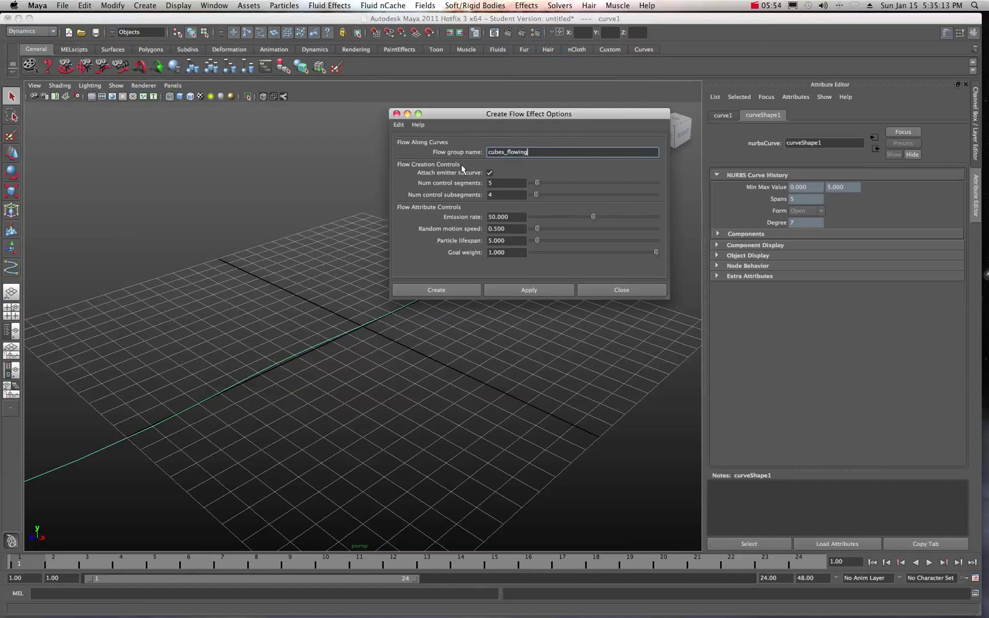
- Reset the flow options and create a curve flow named cubes_flowing with 8 control segments, 6 subsegments and an emission rate of 50
{"action": "left_click", "coordinate": [399, 125]}
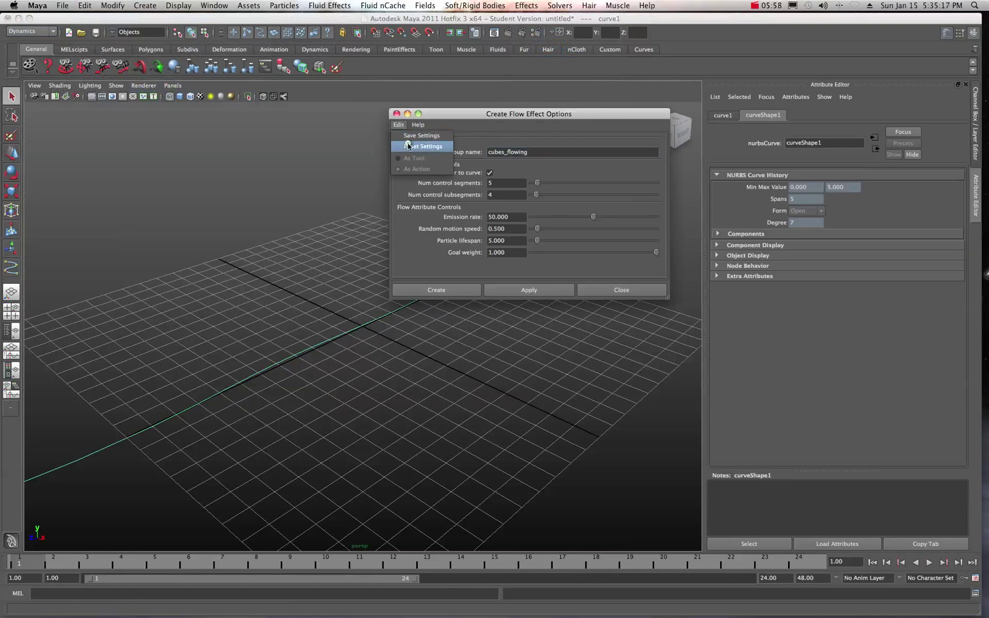
{"action": "left_click", "coordinate": [404, 135]}
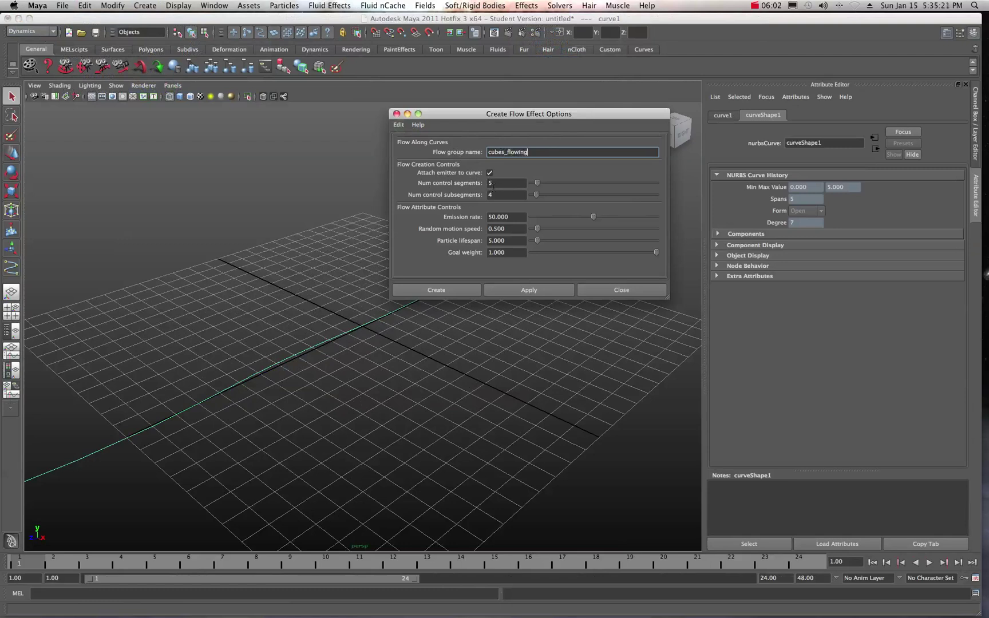
{"action": "double_click", "coordinate": [496, 186]}
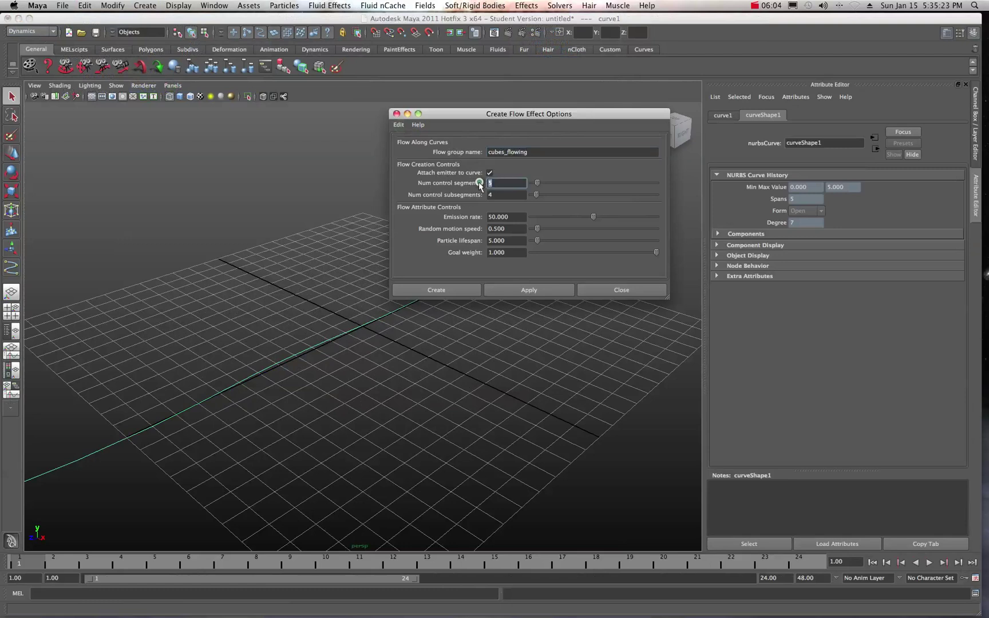
{"action": "double_click", "coordinate": [509, 195]}
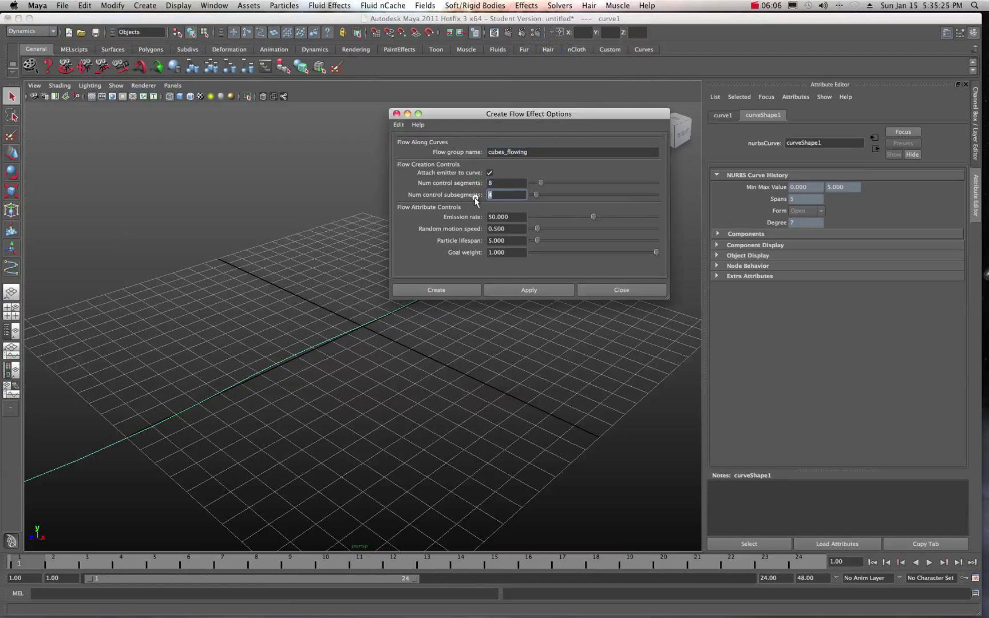
{"action": "type", "text": "6"}
{"action": "left_click", "coordinate": [512, 217]}
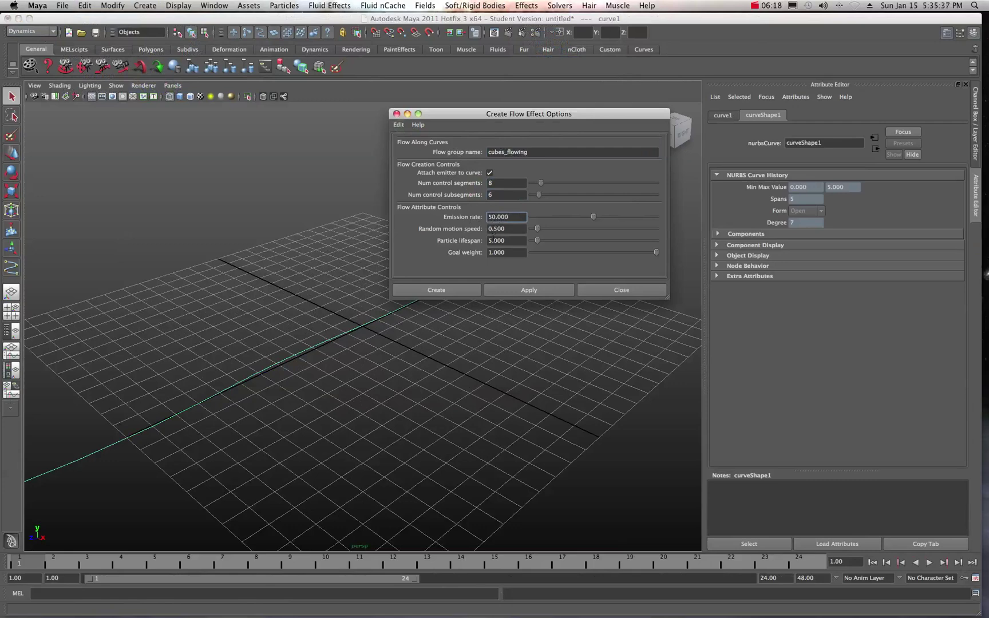
{"action": "left_click", "coordinate": [441, 289]}
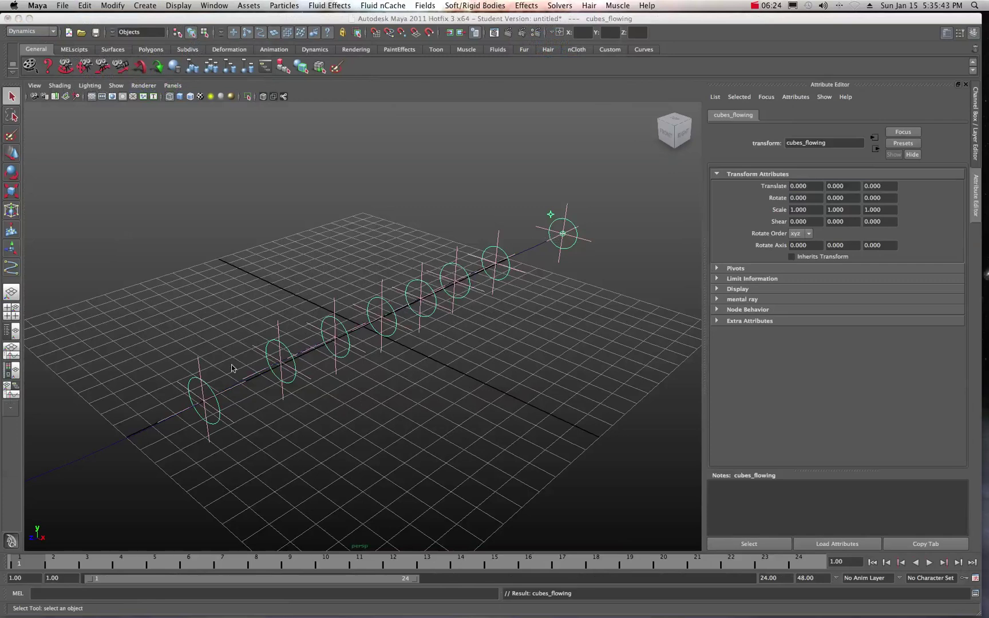
- Extend the playback range so that it ends at frame 1000
{"action": "scroll", "coordinate": [449, 283], "scroll_direction": "up", "scroll_amount": 3}
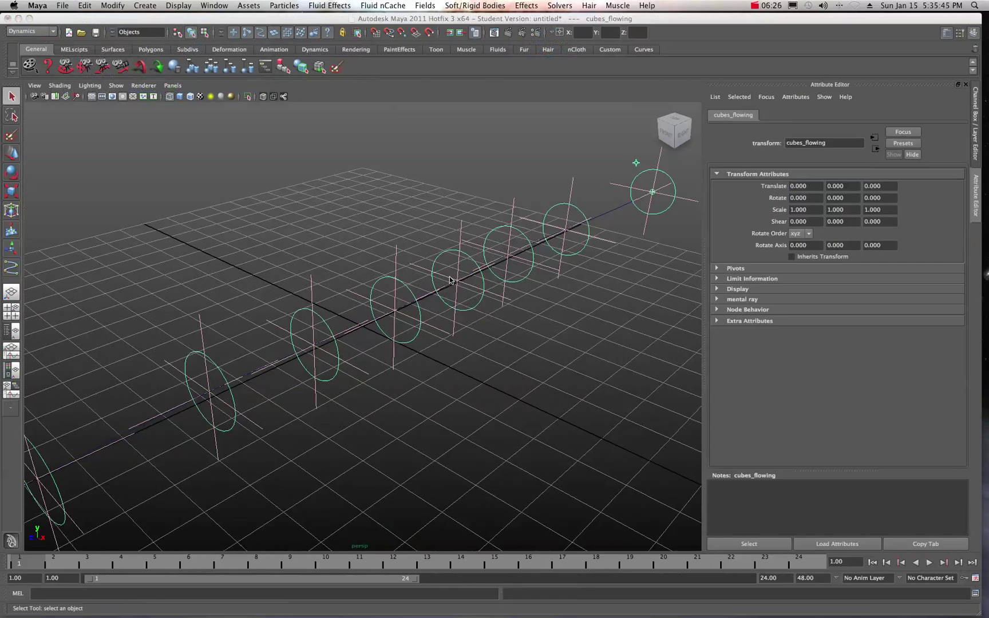
{"action": "scroll", "coordinate": [465, 255], "scroll_direction": "down", "scroll_amount": 2}
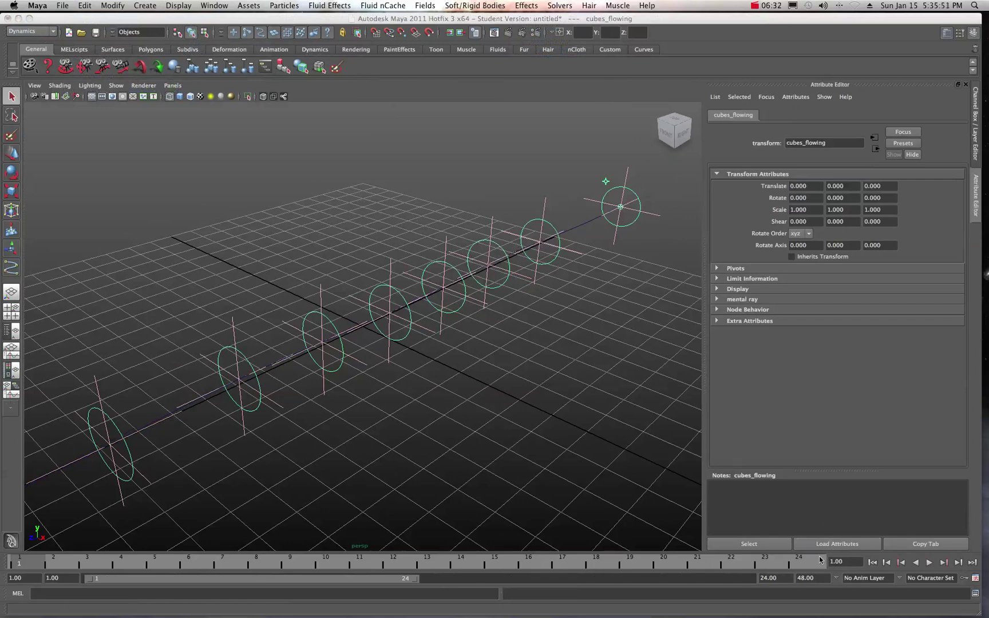
{"action": "double_click", "coordinate": [780, 578]}
{"action": "type", "text": "1"}
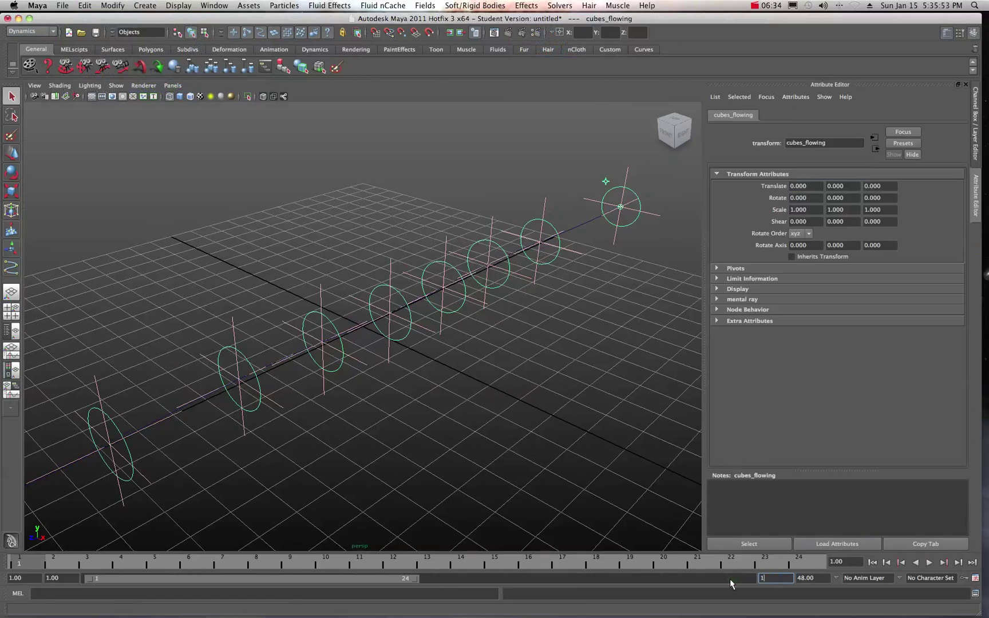
{"action": "type", "text": "000"}
{"action": "key", "text": "Return"}
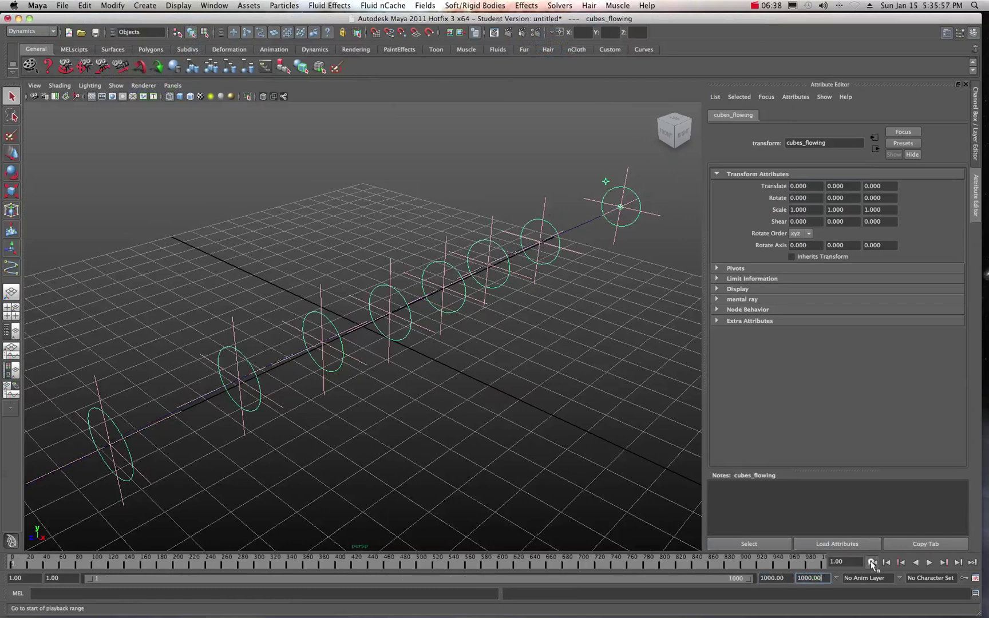
- Play the simulation to check how the particles flow along the curve, stop it, and inspect the particles up close
{"action": "left_click", "coordinate": [929, 564]}
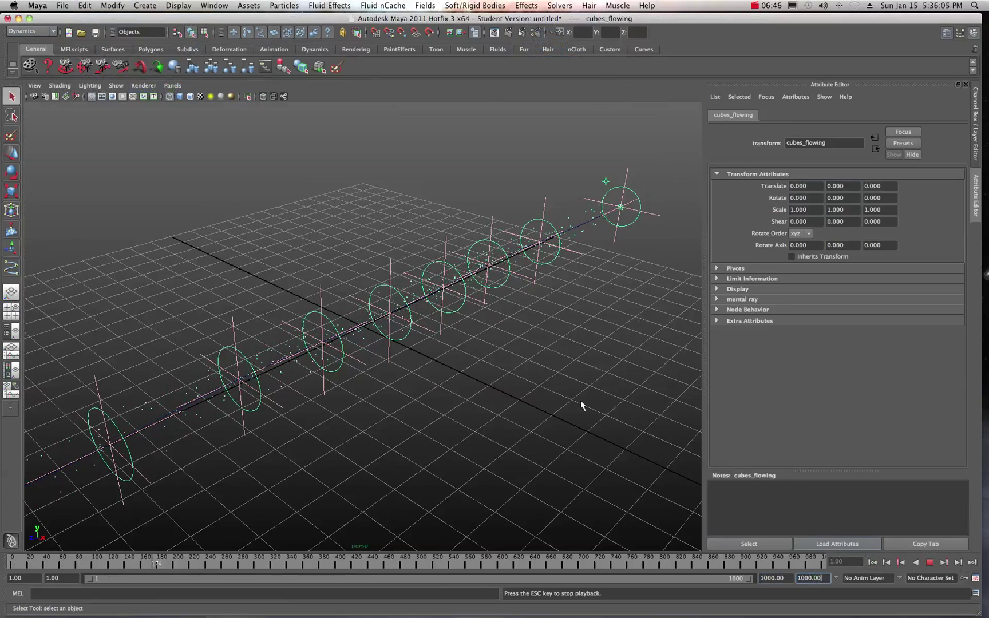
{"action": "left_click", "coordinate": [930, 562]}
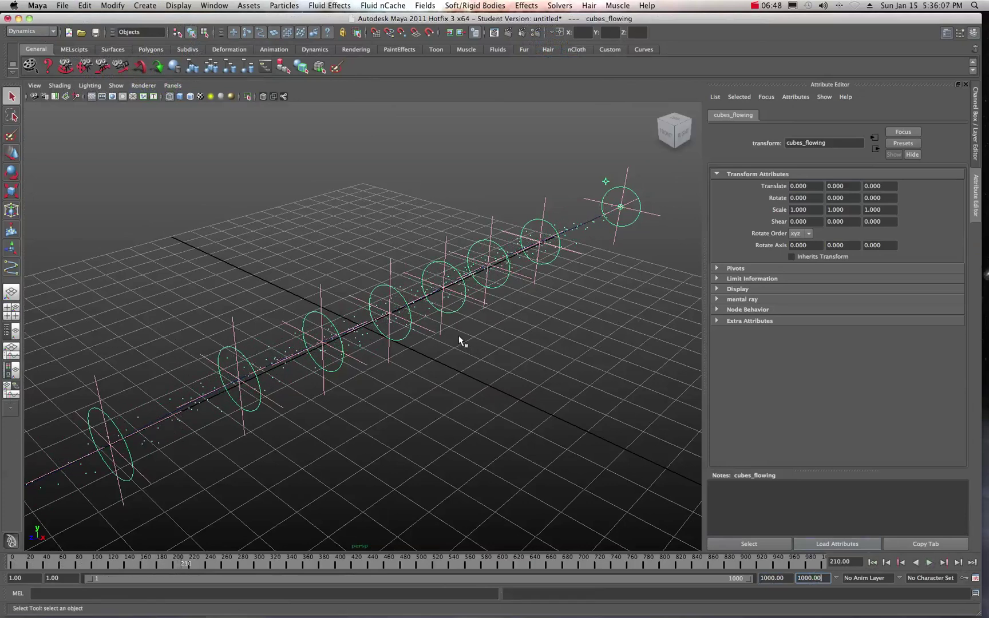
{"action": "scroll", "coordinate": [459, 340], "scroll_direction": "up", "scroll_amount": 3}
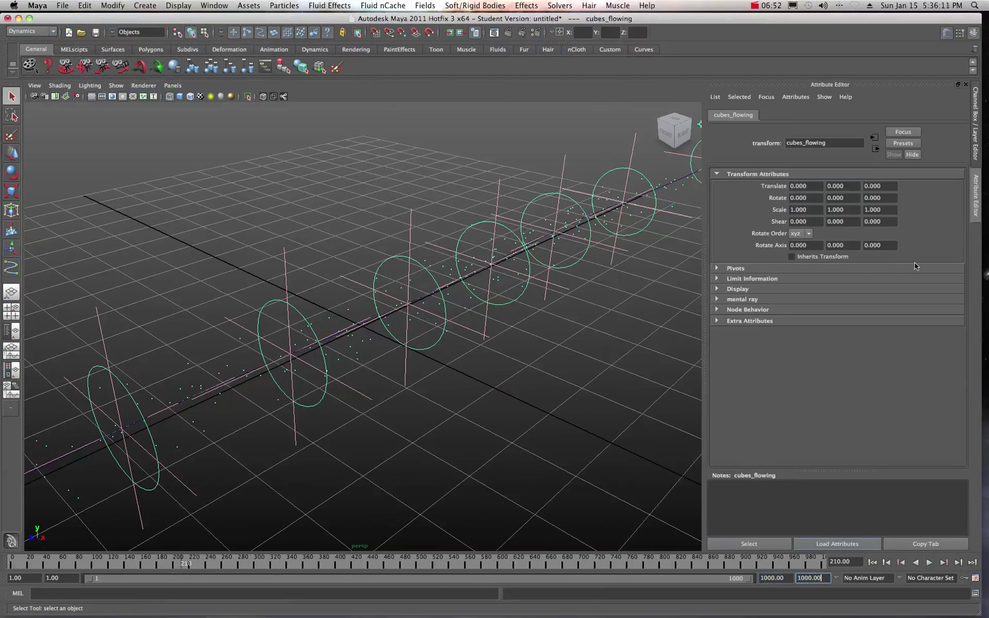
- Open the Outliner, check the emitter and particle in the cubes_flowing group, and show the general attributes of cubes_flowing_particleShape
{"action": "key", "text": "Return"}
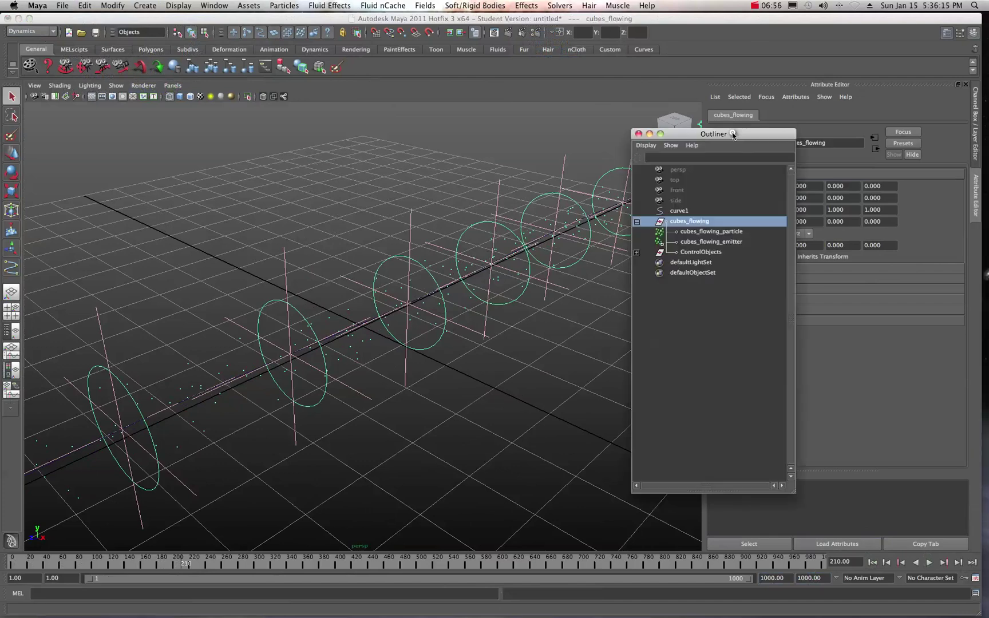
{"action": "left_click_drag", "start_coordinate": [735, 133], "coordinate": [658, 132]}
{"action": "left_click", "coordinate": [611, 230]}
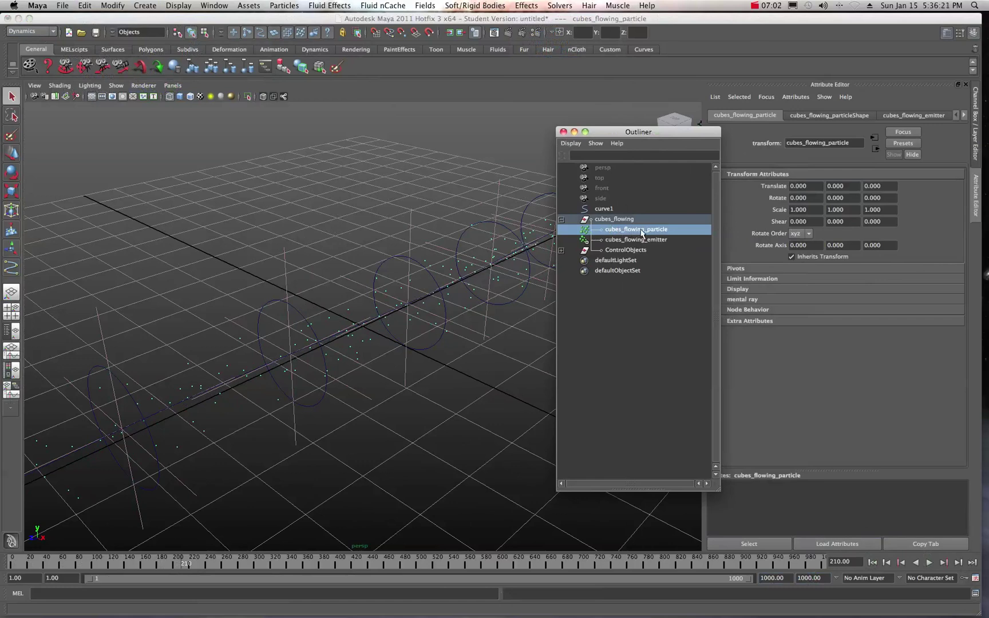
{"action": "left_click", "coordinate": [623, 239]}
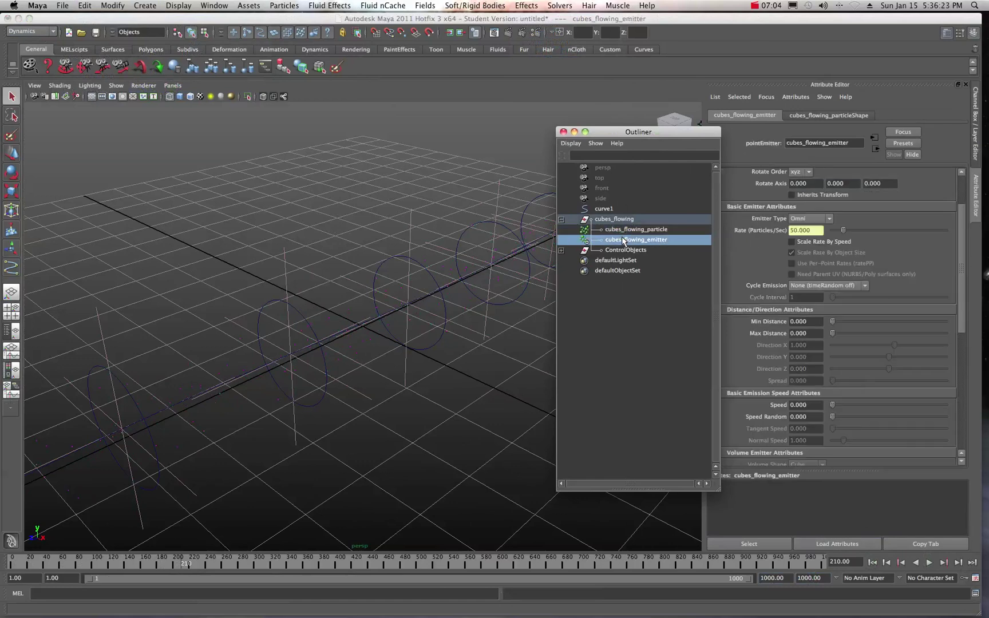
{"action": "left_click", "coordinate": [619, 231]}
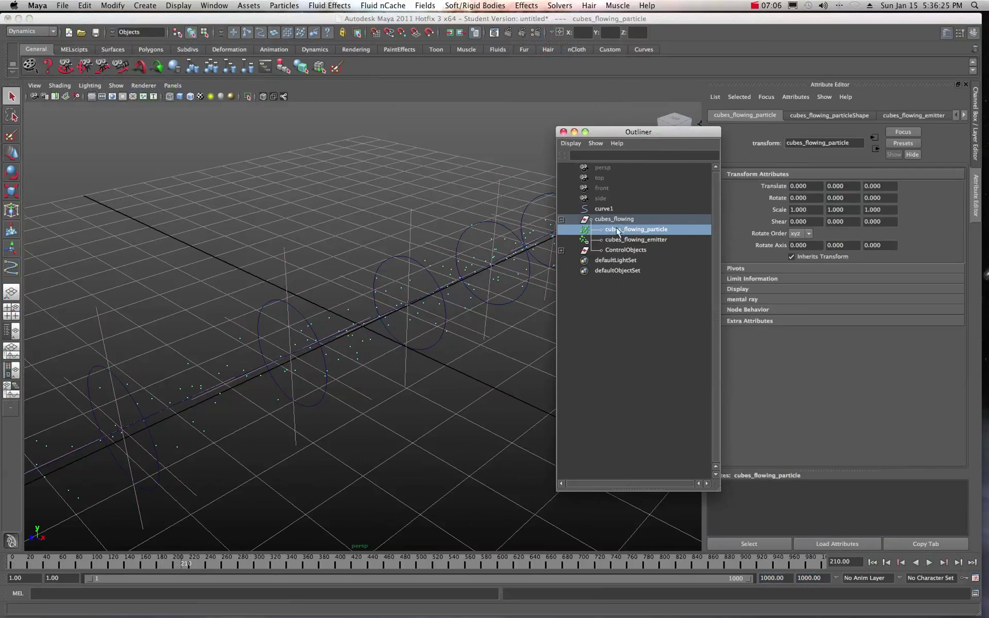
{"action": "left_click", "coordinate": [821, 117]}
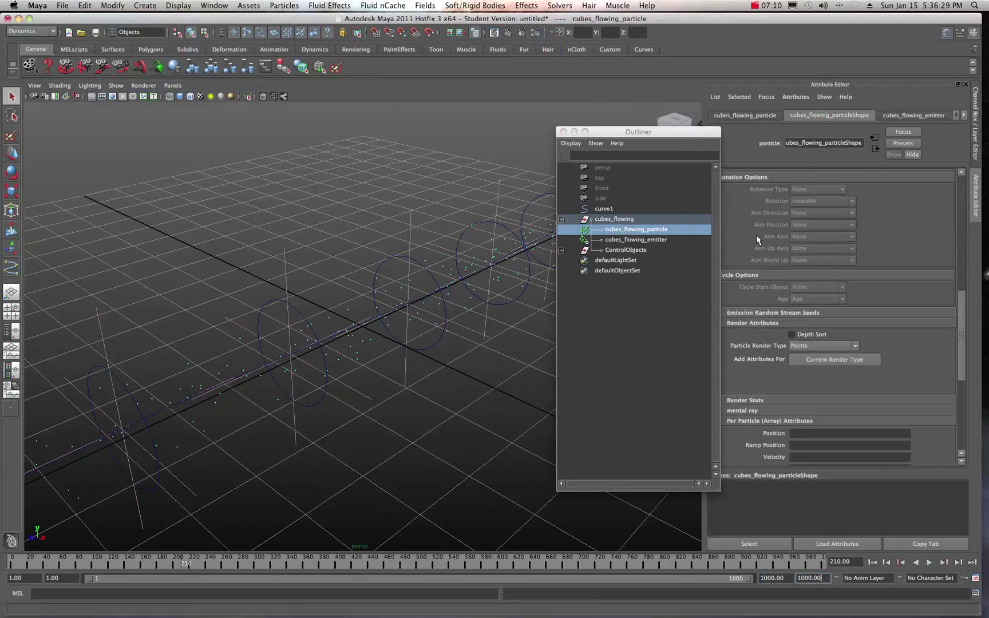
{"action": "left_click_drag", "start_coordinate": [962, 312], "coordinate": [962, 208]}
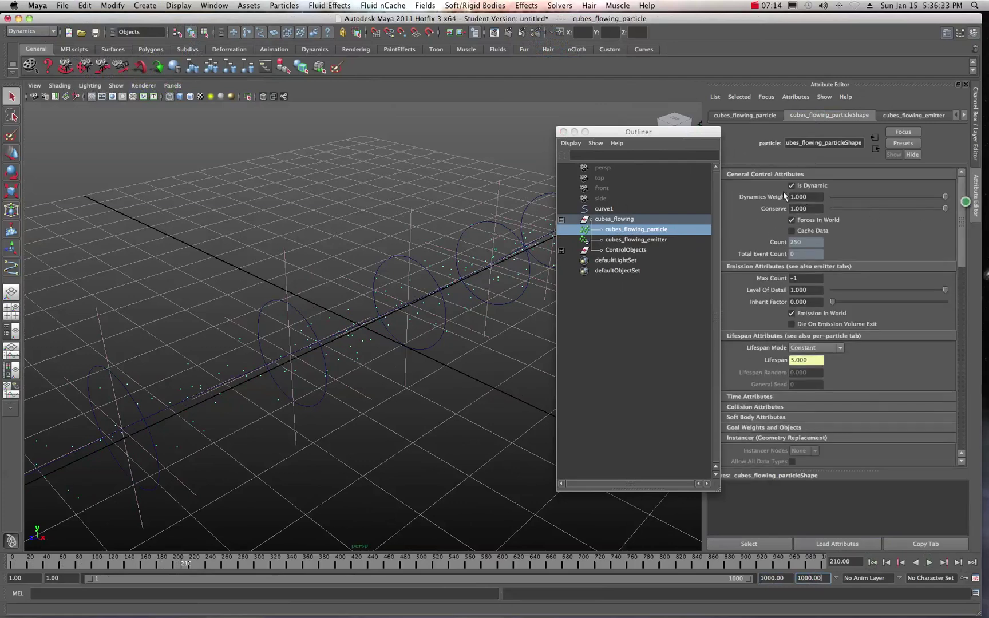
- Set the particle render type of cubes_flowing_particleShape to Spheres and display the viewport smooth shaded
{"action": "left_click_drag", "start_coordinate": [673, 132], "coordinate": [633, 132]}
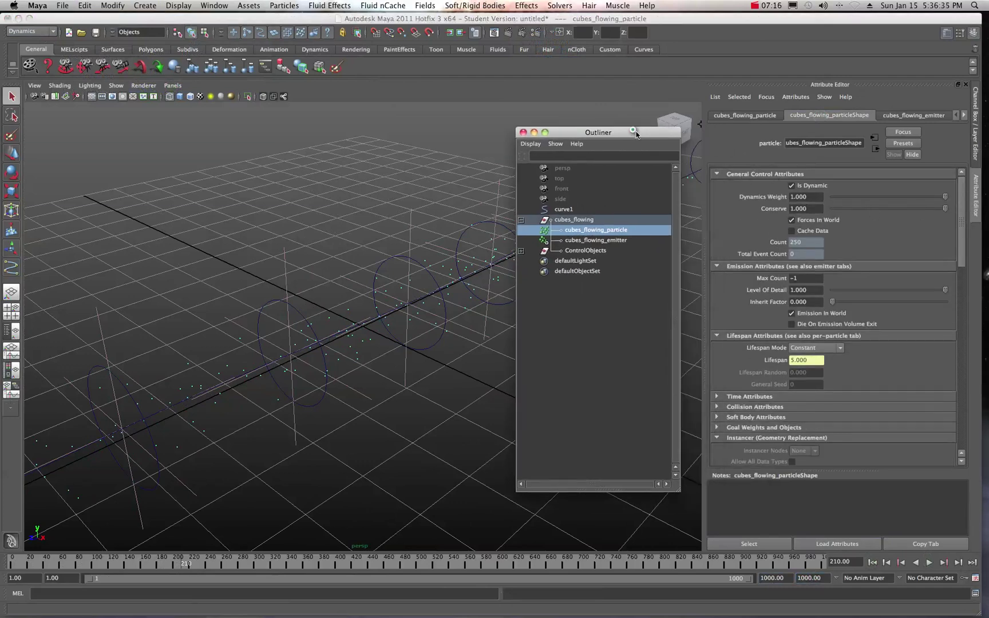
{"action": "left_click_drag", "start_coordinate": [963, 217], "coordinate": [891, 350]}
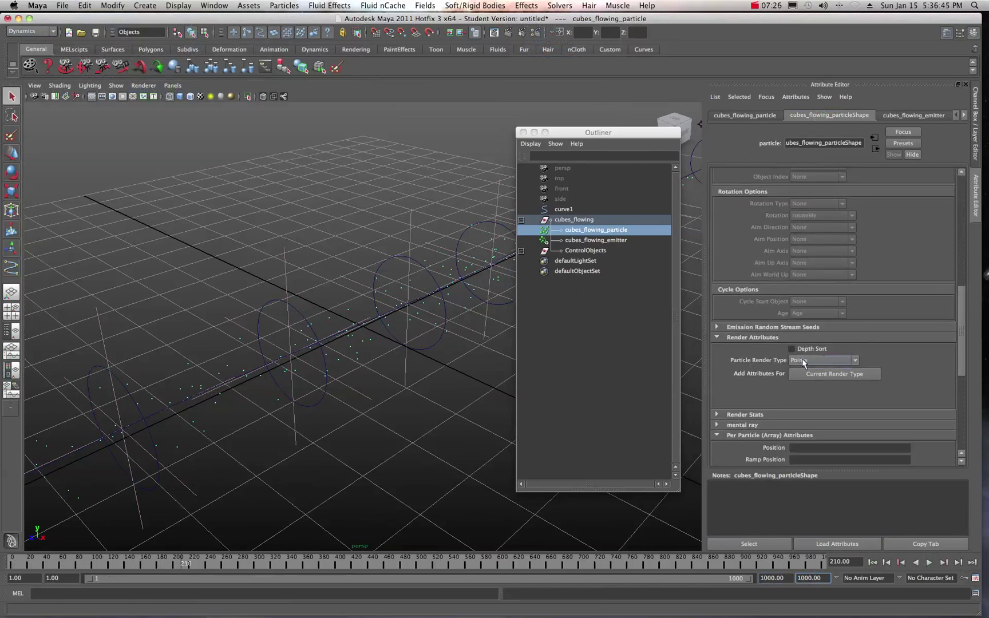
{"action": "left_click", "coordinate": [855, 360]}
{"action": "left_click", "coordinate": [800, 399]}
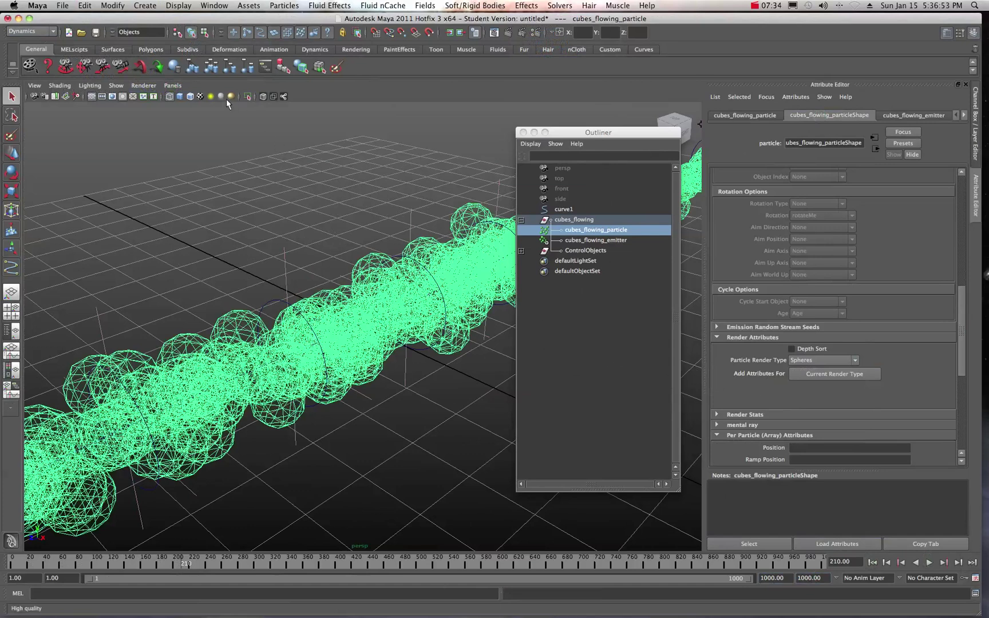
{"action": "left_click", "coordinate": [179, 96]}
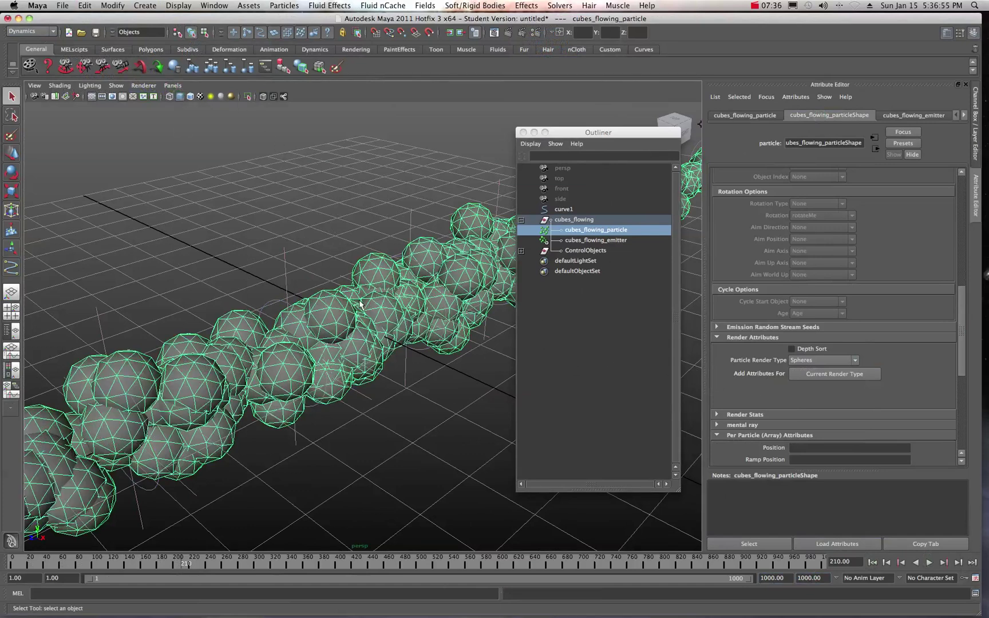
- Add the attributes for the current render type and reduce the sphere radius to 0.138
{"action": "left_click", "coordinate": [825, 379]}
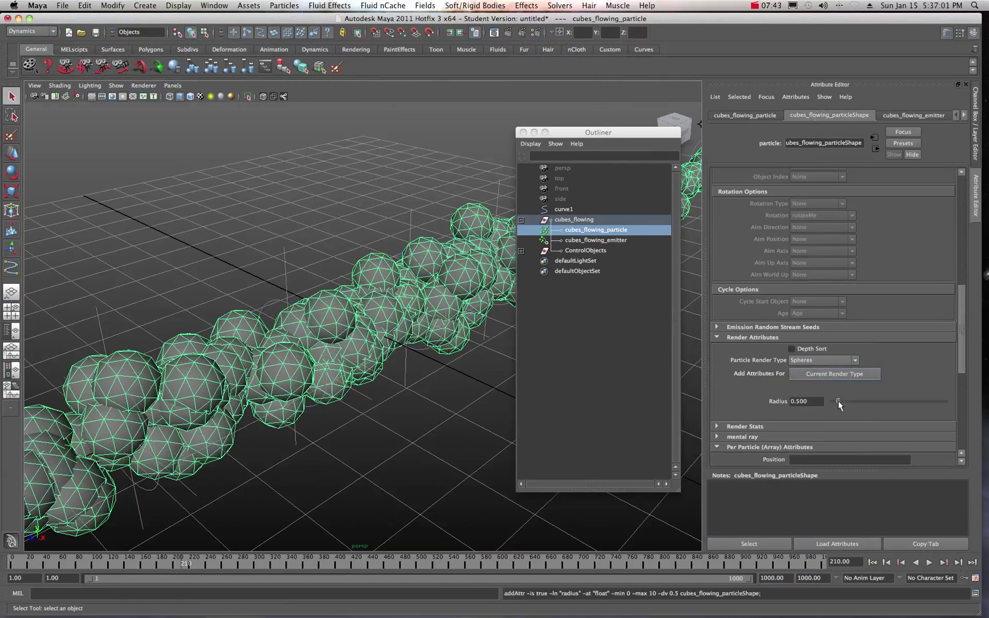
{"action": "left_click_drag", "start_coordinate": [838, 401], "coordinate": [834, 402]}
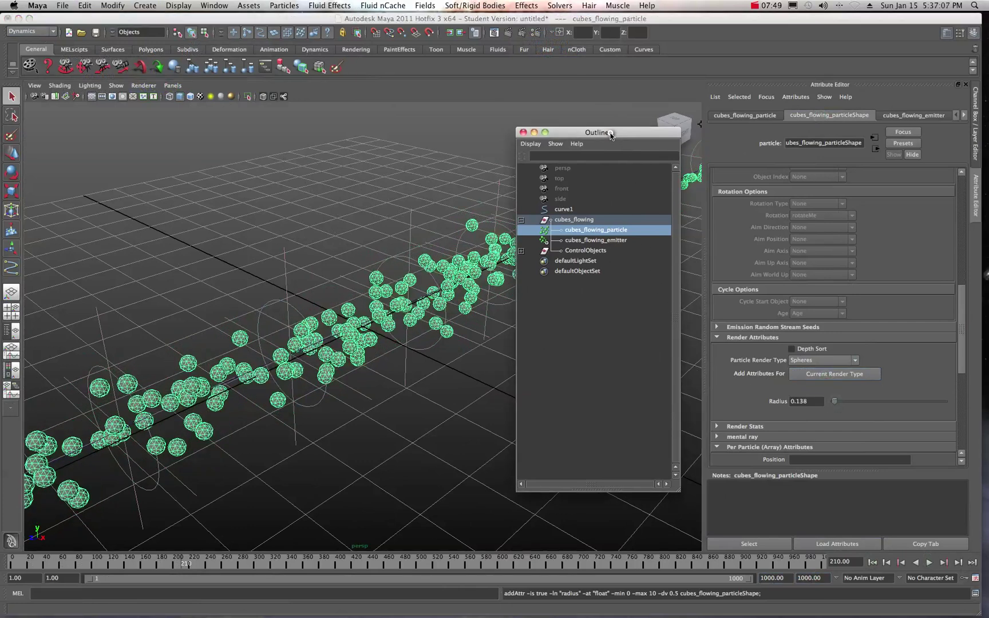
- Clear the Outliner from the view, rewind to frame 1, and play the simulation to check the flowing spheres
{"action": "left_click_drag", "start_coordinate": [611, 135], "coordinate": [786, 136]}
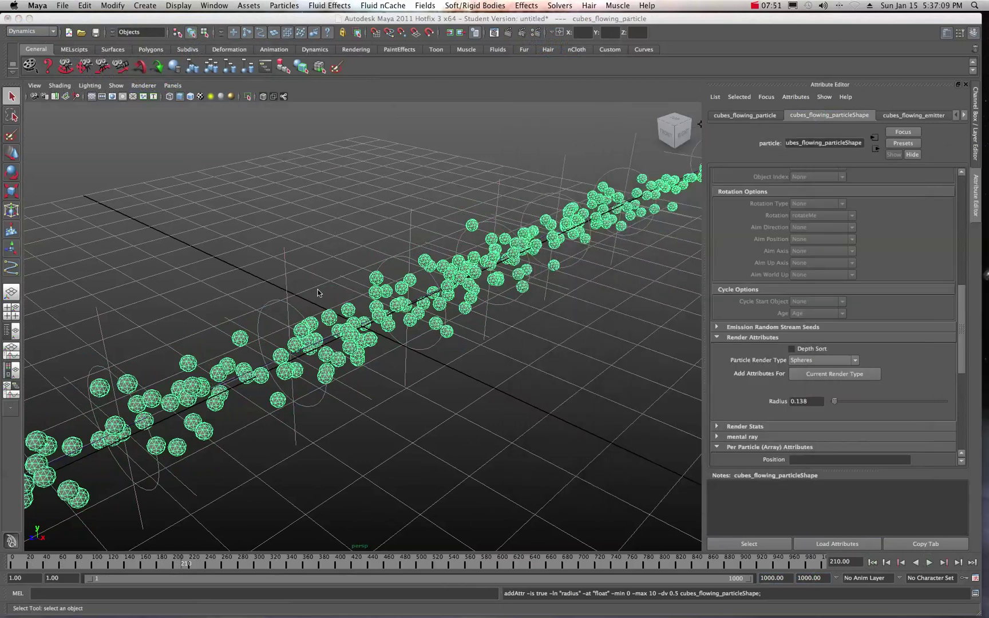
{"action": "scroll", "coordinate": [413, 290], "scroll_direction": "up", "scroll_amount": 2}
{"action": "scroll", "coordinate": [466, 352], "scroll_direction": "down", "scroll_amount": 3}
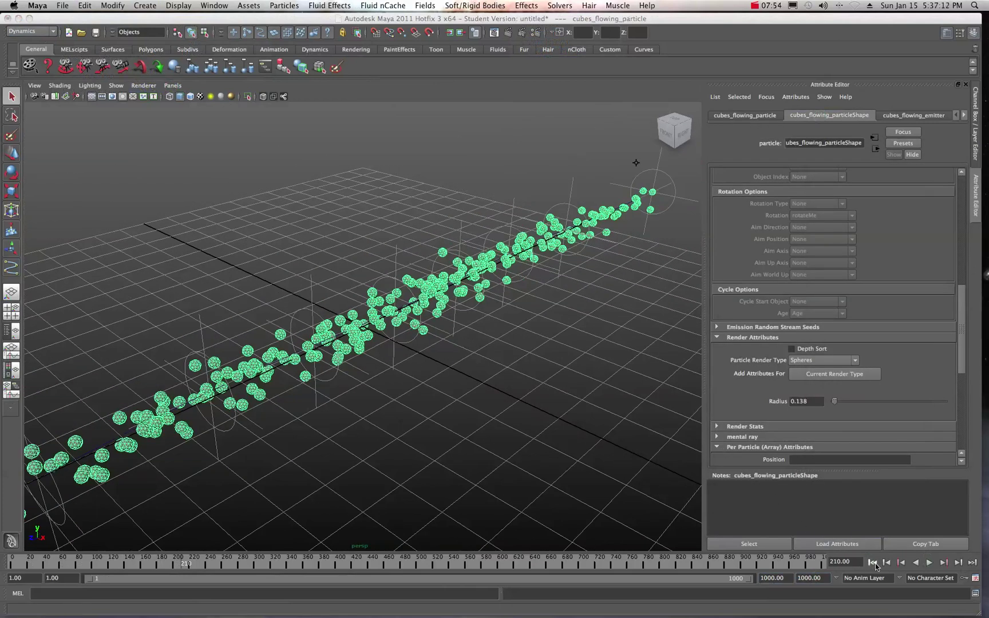
{"action": "left_click", "coordinate": [874, 562]}
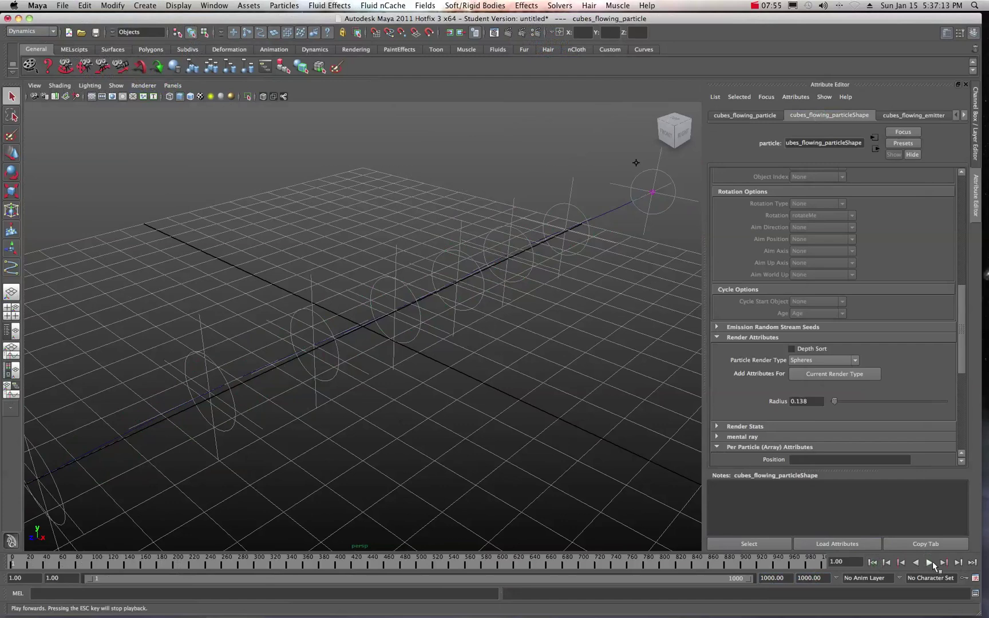
{"action": "left_click", "coordinate": [930, 563]}
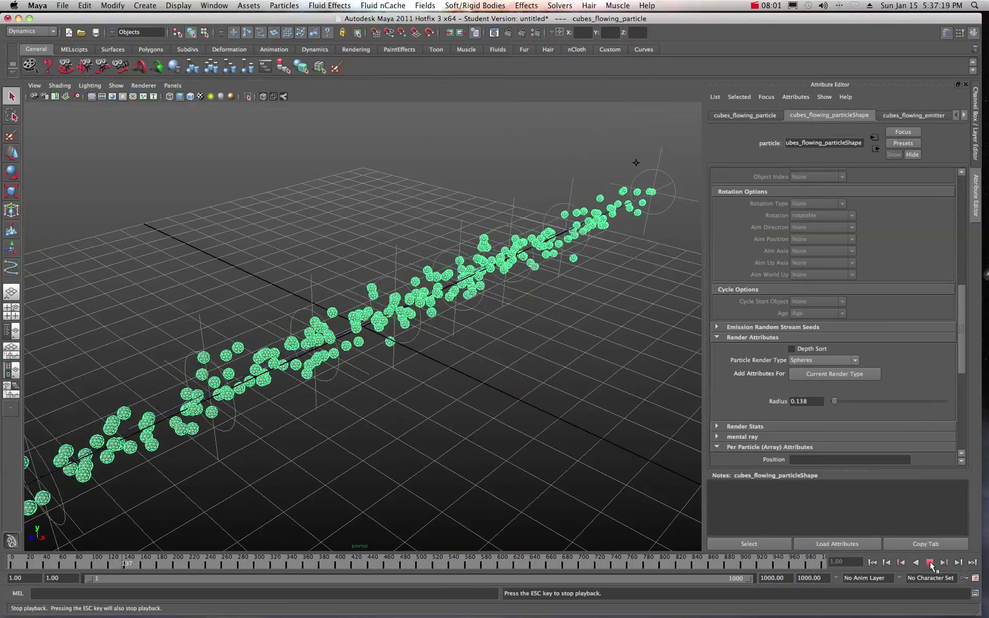
{"action": "key", "text": "Escape"}
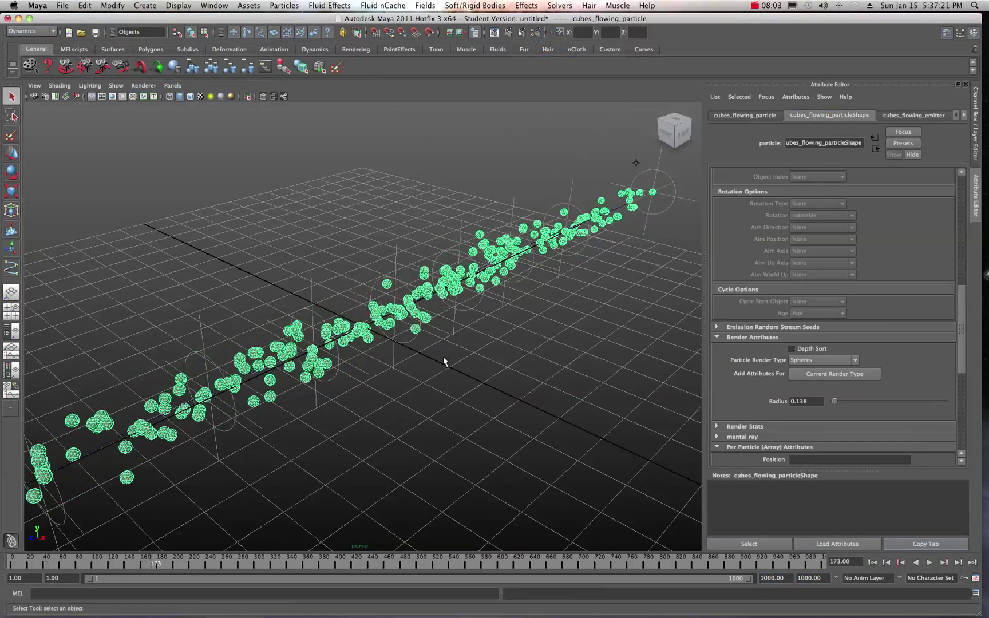
- Scale control_Circle_4 uniformly to about 3.7 times and control_Circle_3 to about 3.4 times their size to widen the flow
{"action": "left_click", "coordinate": [400, 339]}
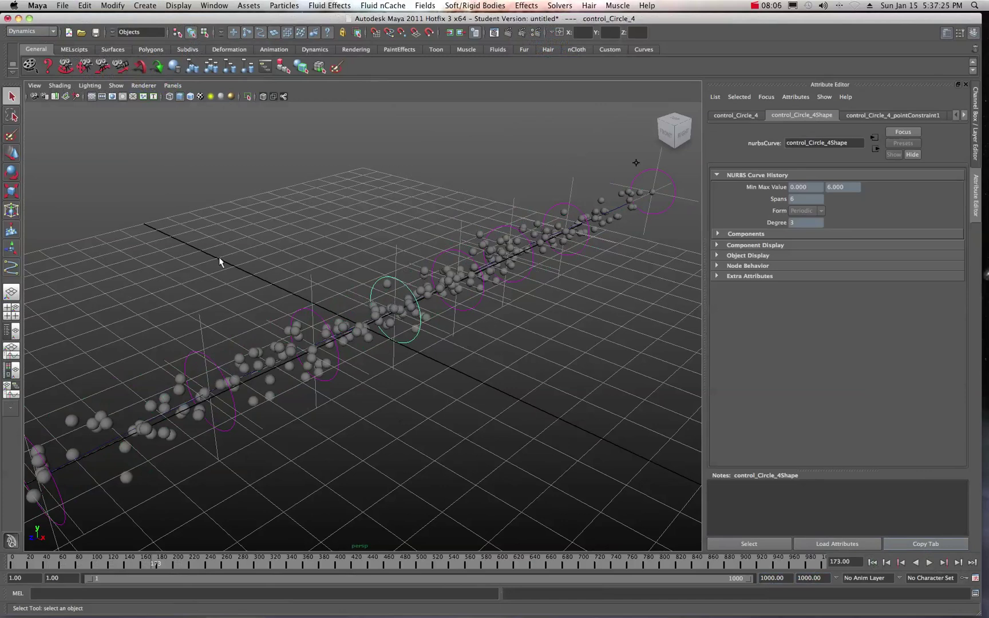
{"action": "key", "text": "r"}
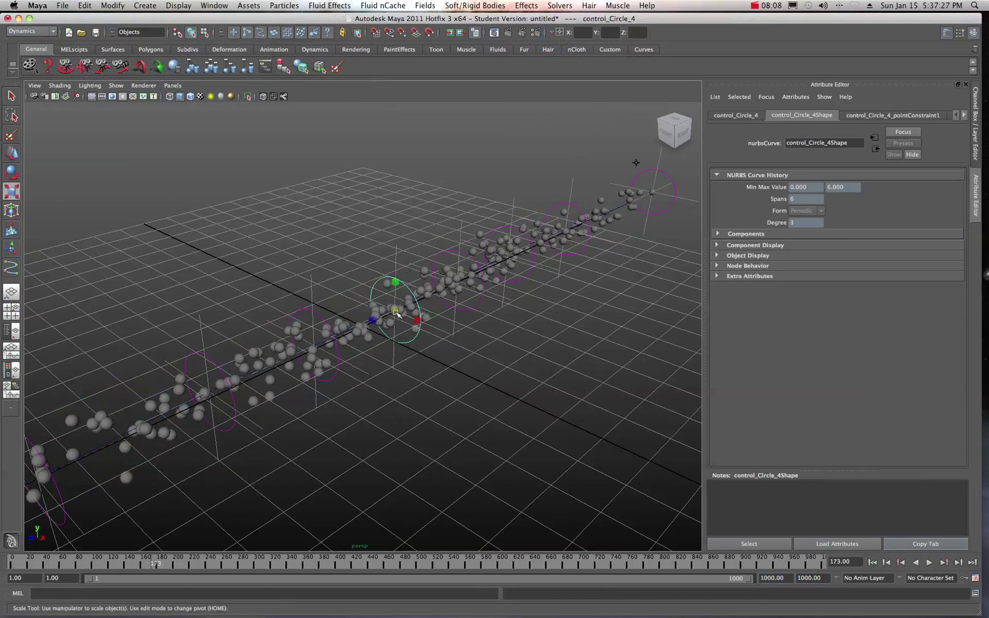
{"action": "left_click_drag", "start_coordinate": [395, 312], "coordinate": [541, 456]}
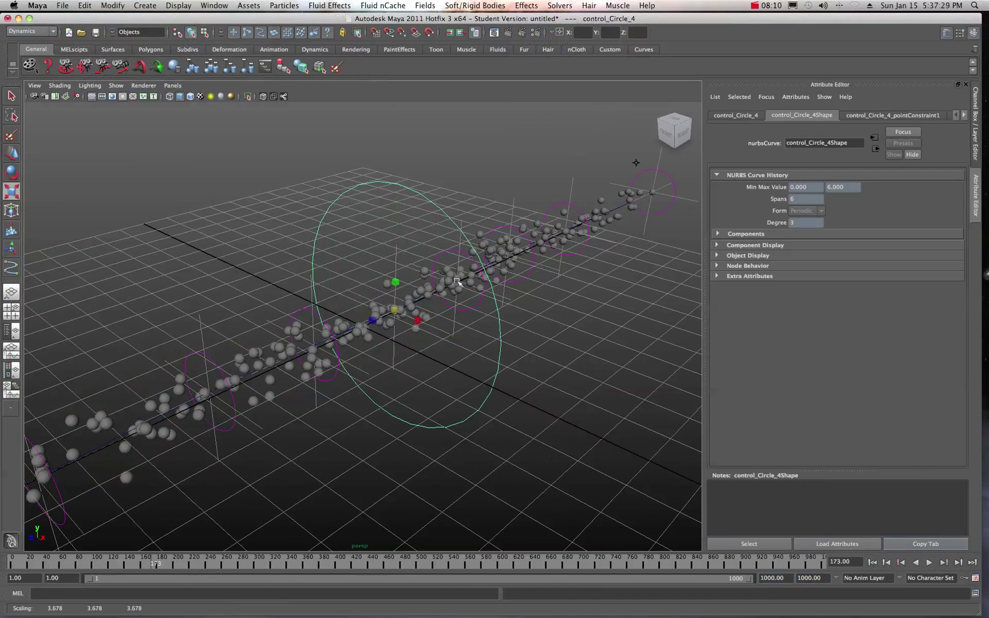
{"action": "left_click", "coordinate": [460, 251]}
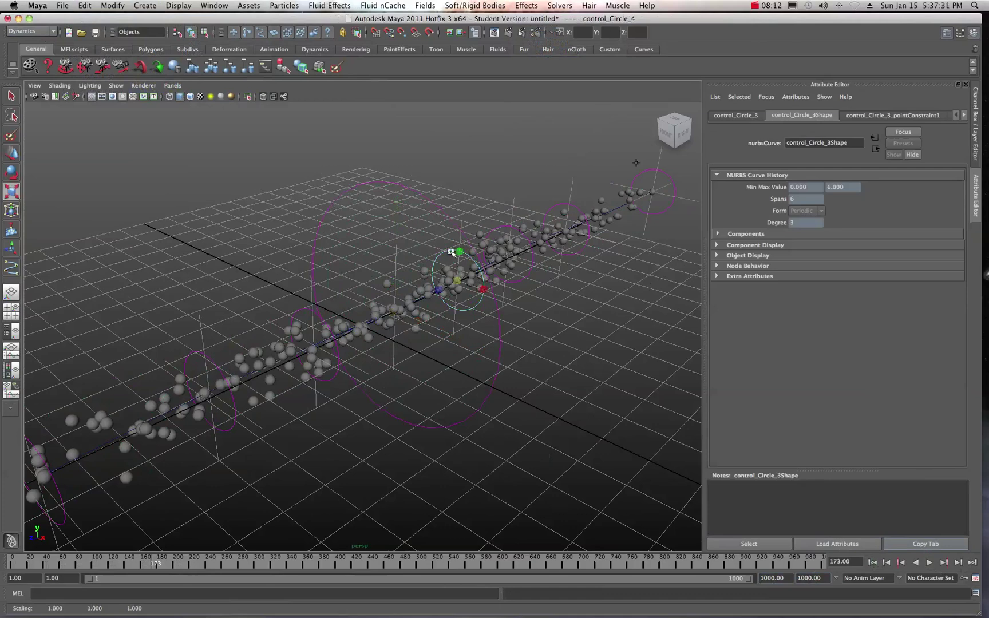
{"action": "left_click_drag", "start_coordinate": [457, 281], "coordinate": [576, 380]}
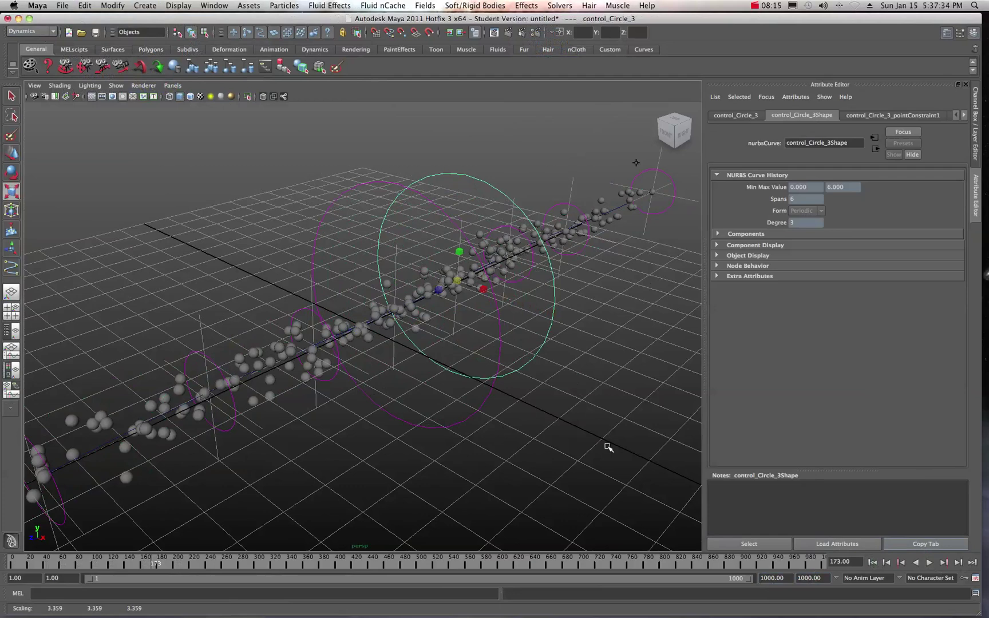
- Replay the simulation from the first frame, view the widened flow from the side, and stop playback
{"action": "left_click", "coordinate": [872, 562]}
{"action": "left_click", "coordinate": [928, 562]}
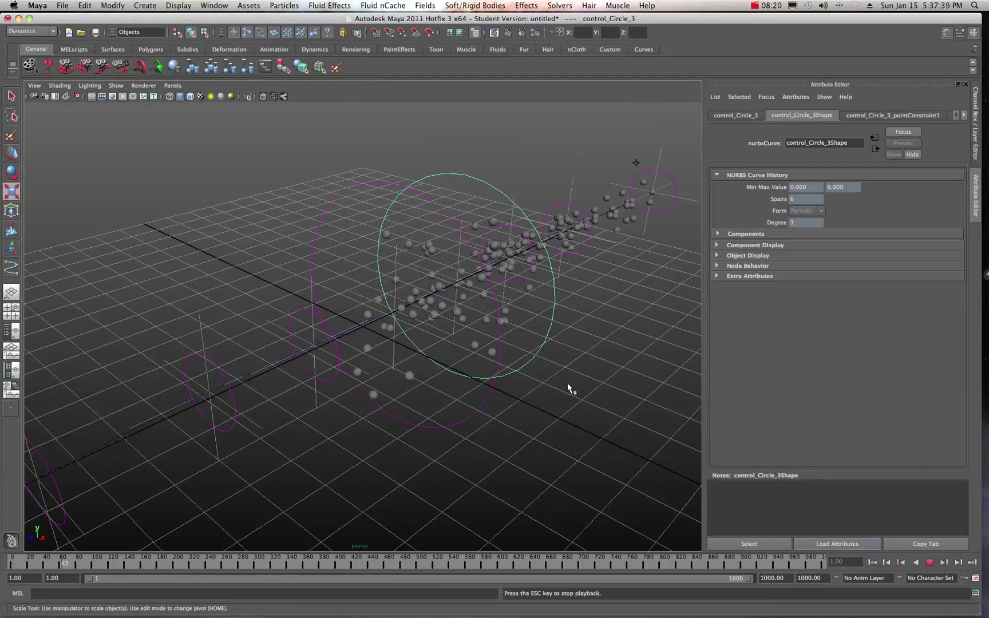
{"action": "right_click_drag", "start_coordinate": [428, 204], "coordinate": [440, 393], "text": "alt"}
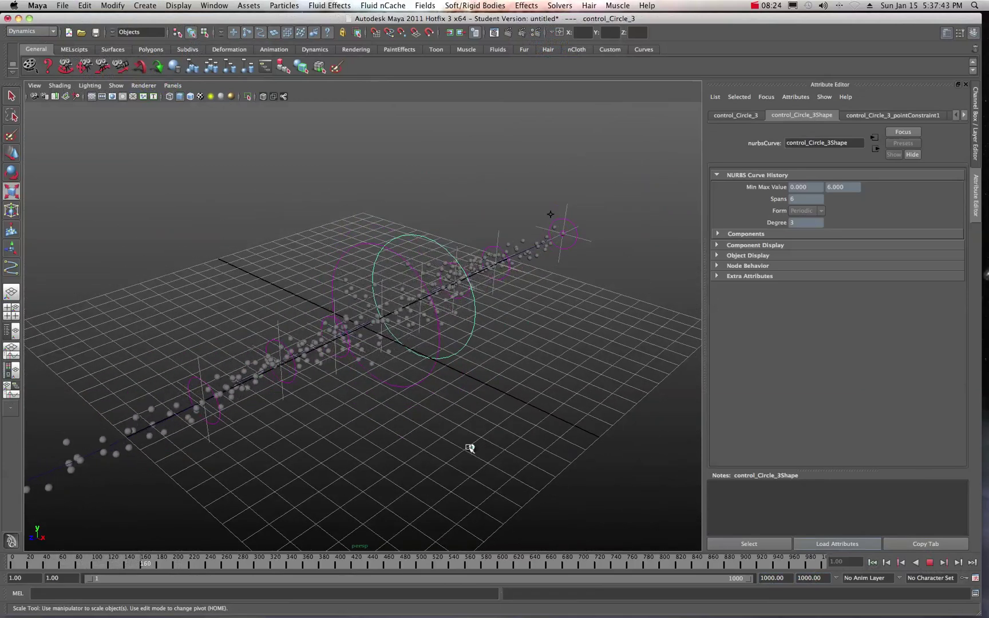
{"action": "left_click_drag", "start_coordinate": [468, 451], "coordinate": [434, 428], "text": "alt"}
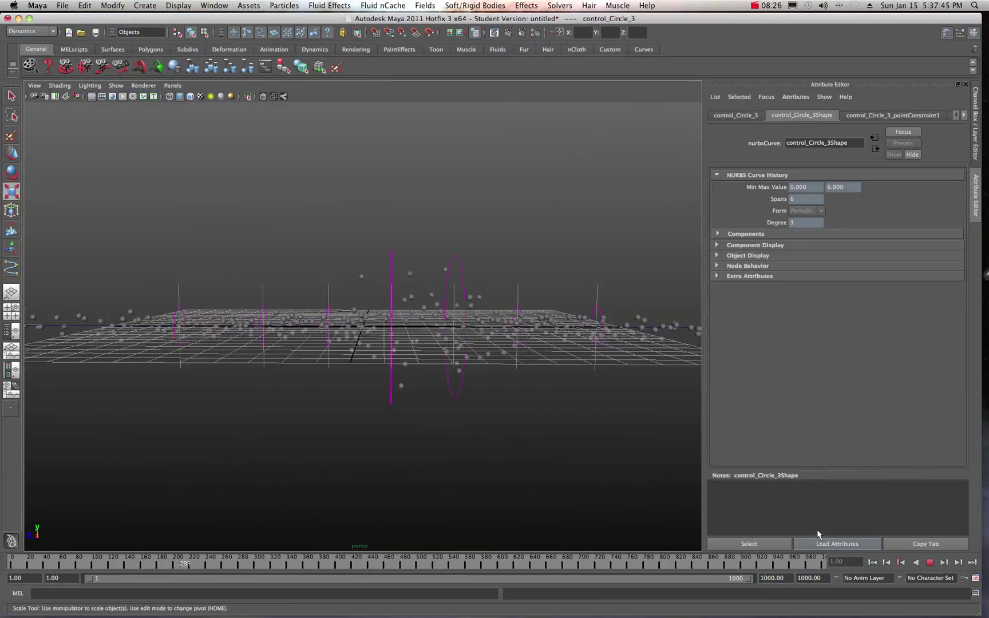
{"action": "left_click", "coordinate": [929, 563]}
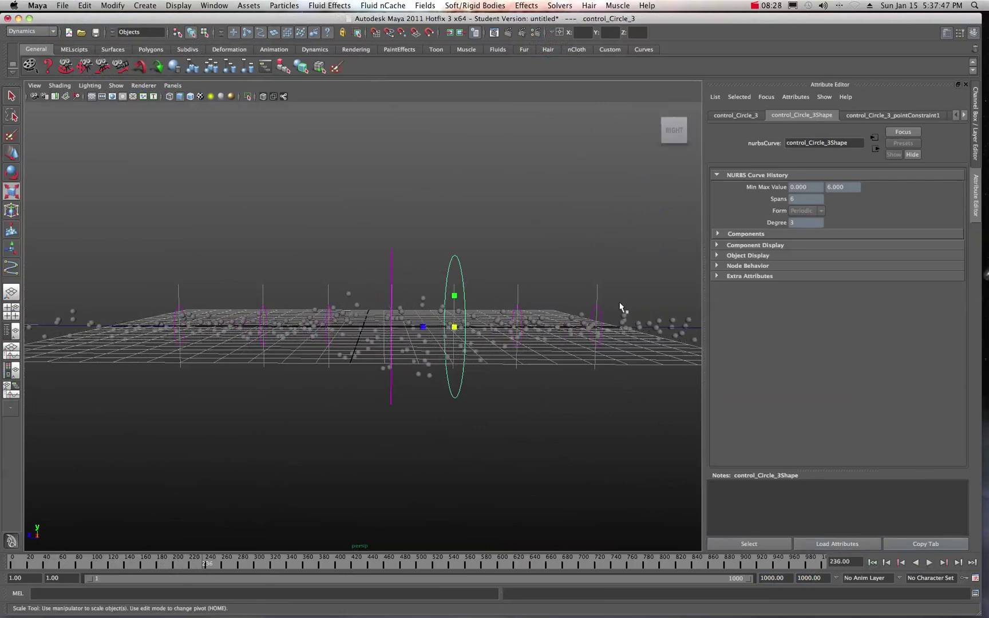
- Open the Hypershade and create a new Lambert surface material
{"action": "left_click", "coordinate": [638, 325]}
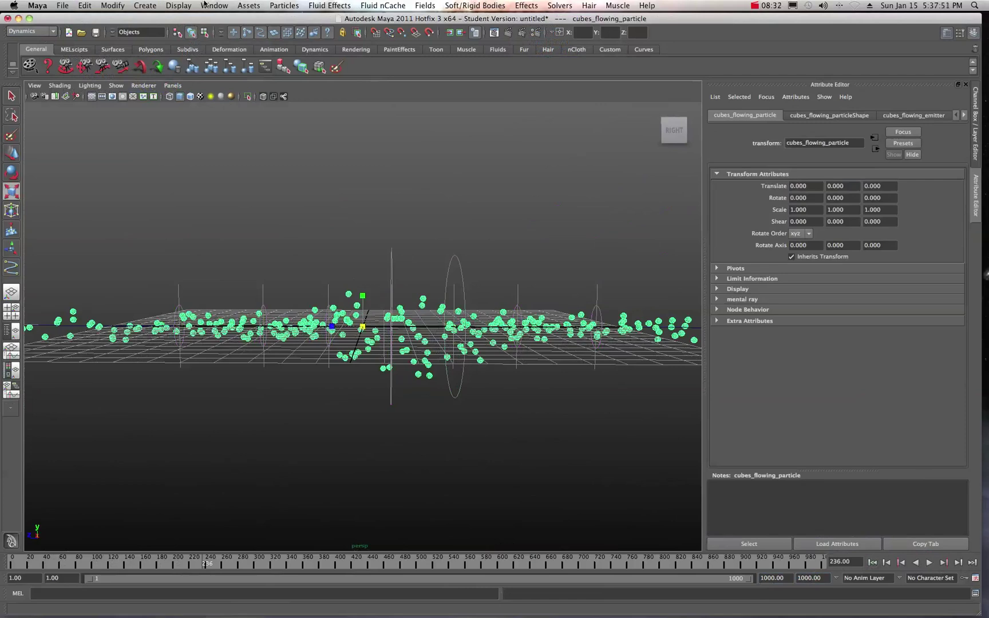
{"action": "left_click", "coordinate": [202, 5]}
{"action": "mouse_move", "coordinate": [223, 32]}
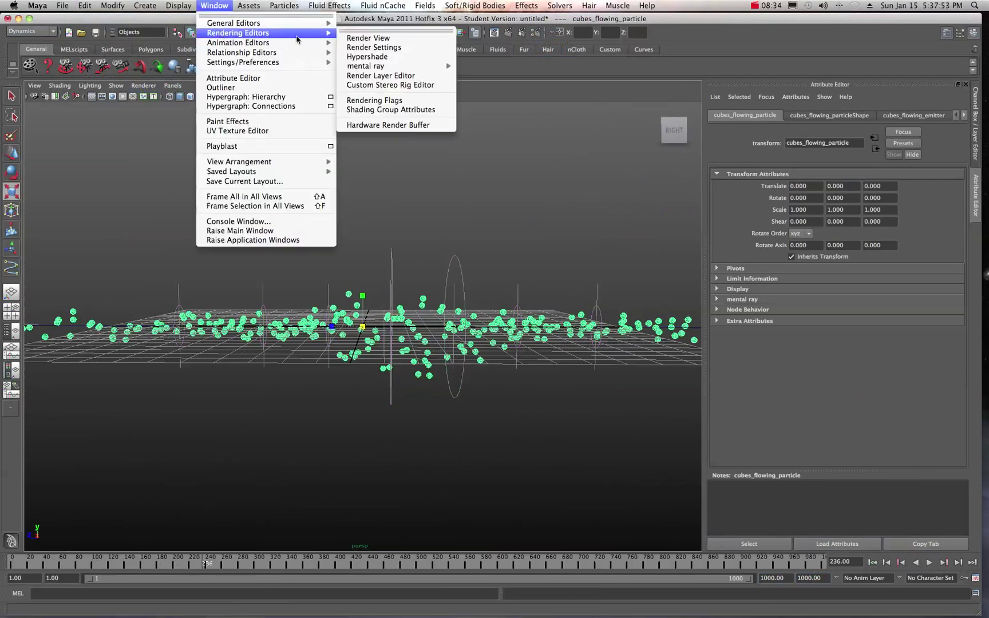
{"action": "left_click", "coordinate": [369, 57]}
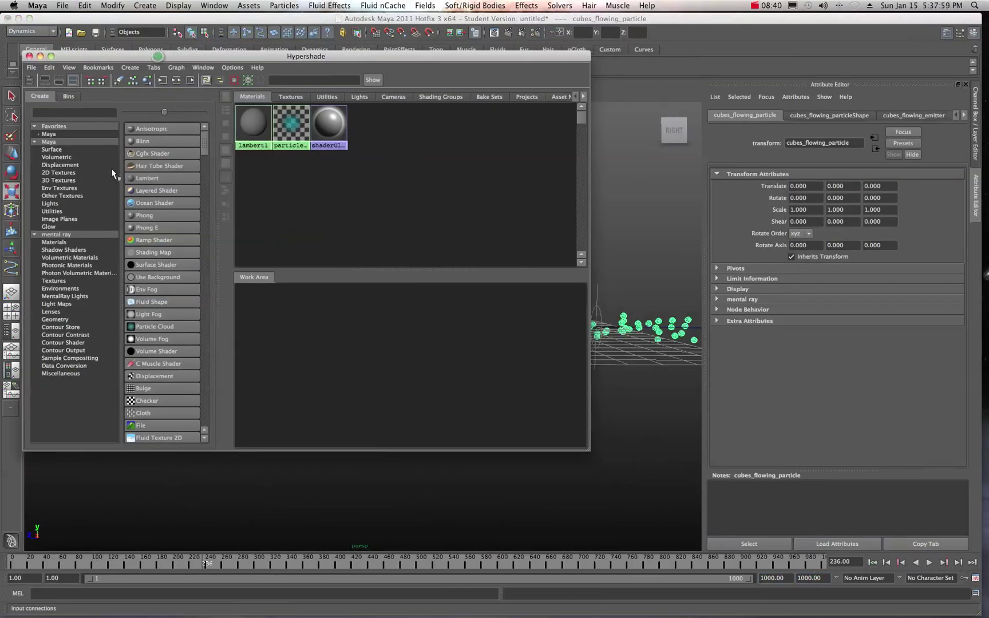
{"action": "left_click", "coordinate": [53, 150]}
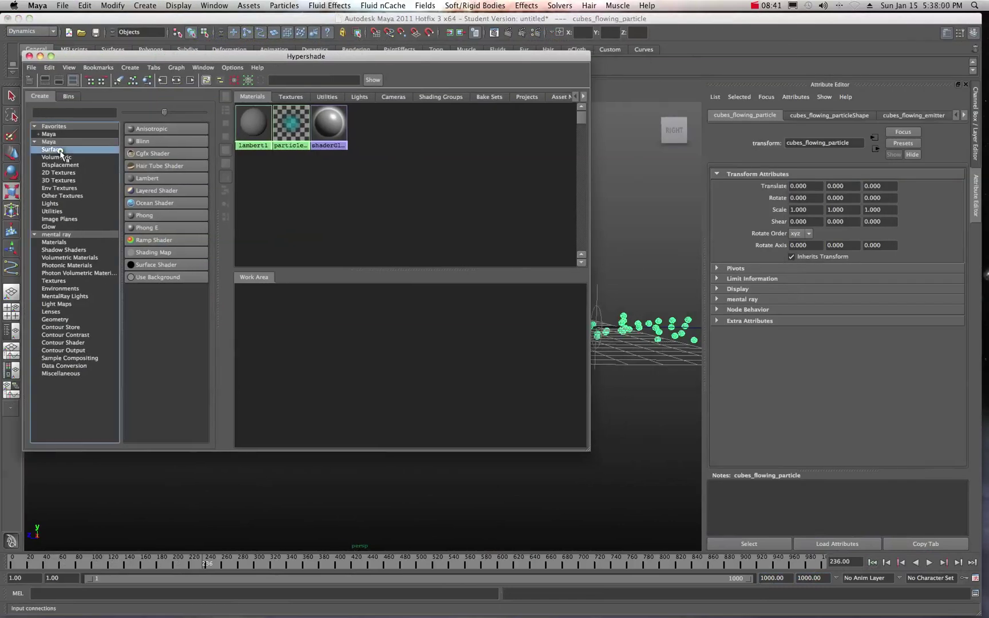
{"action": "left_click", "coordinate": [154, 179]}
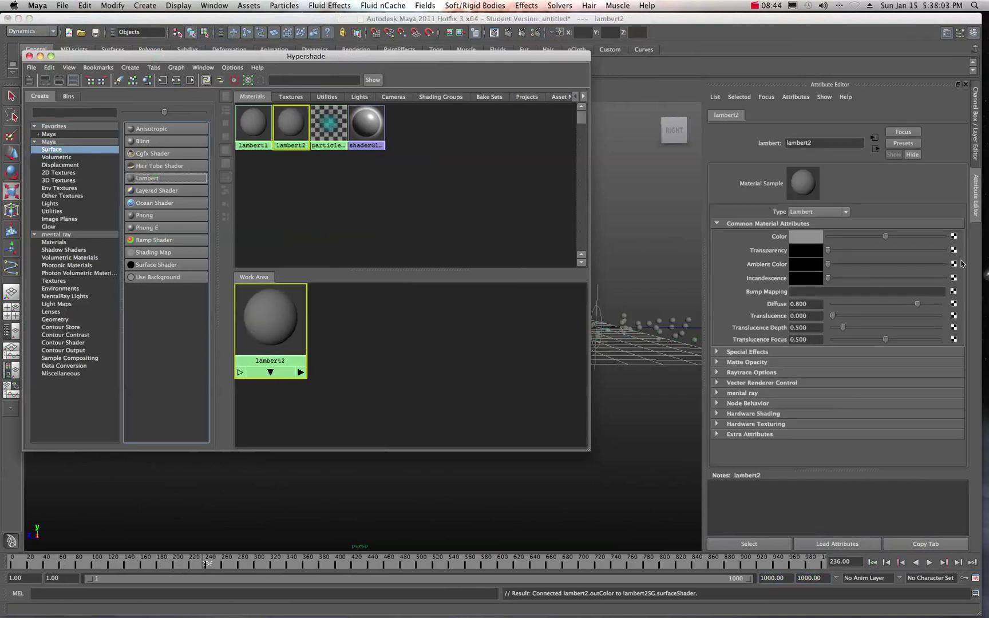
- Set the new Lambert material's color to light green and close the Hypershade
{"action": "left_click", "coordinate": [801, 237]}
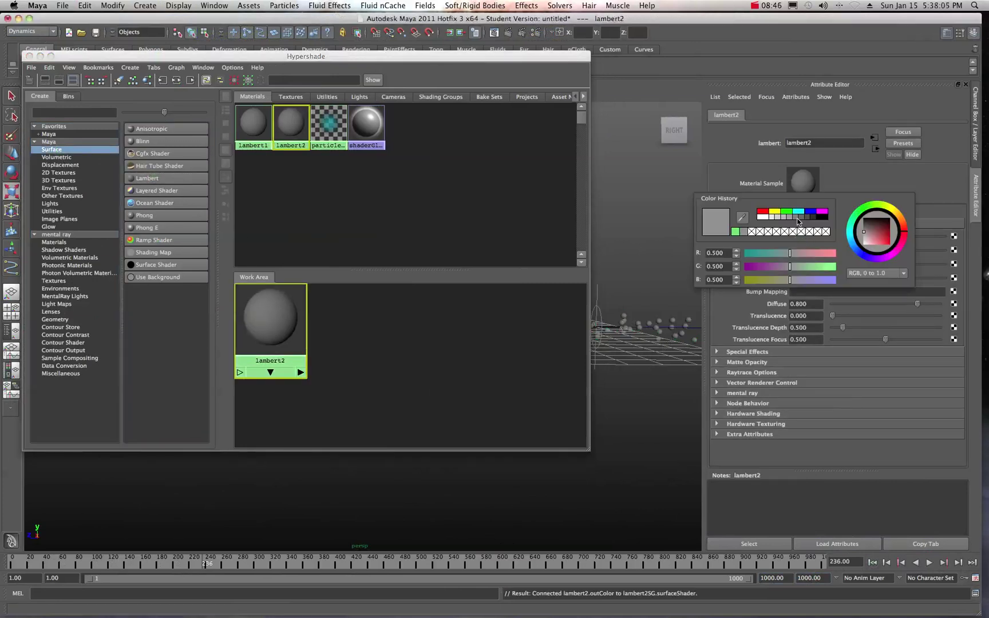
{"action": "left_click", "coordinate": [788, 214]}
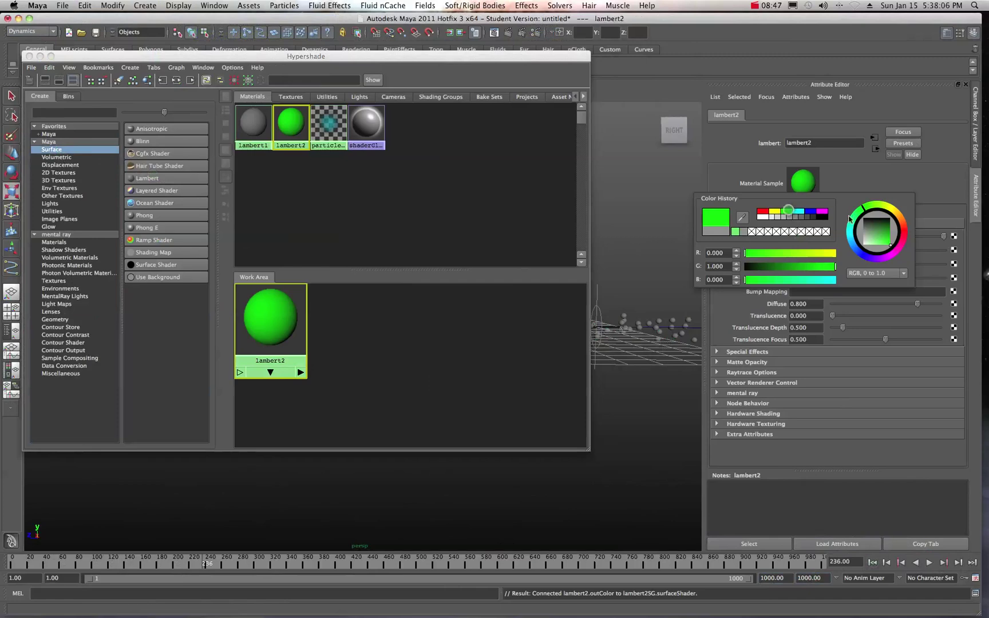
{"action": "left_click", "coordinate": [877, 247]}
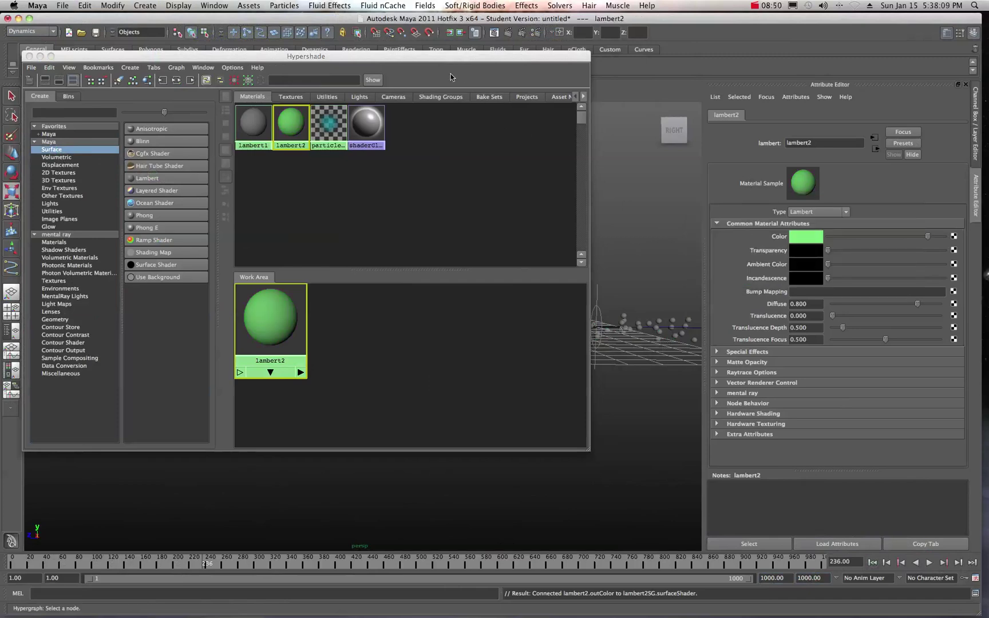
{"action": "key", "text": "super+w"}
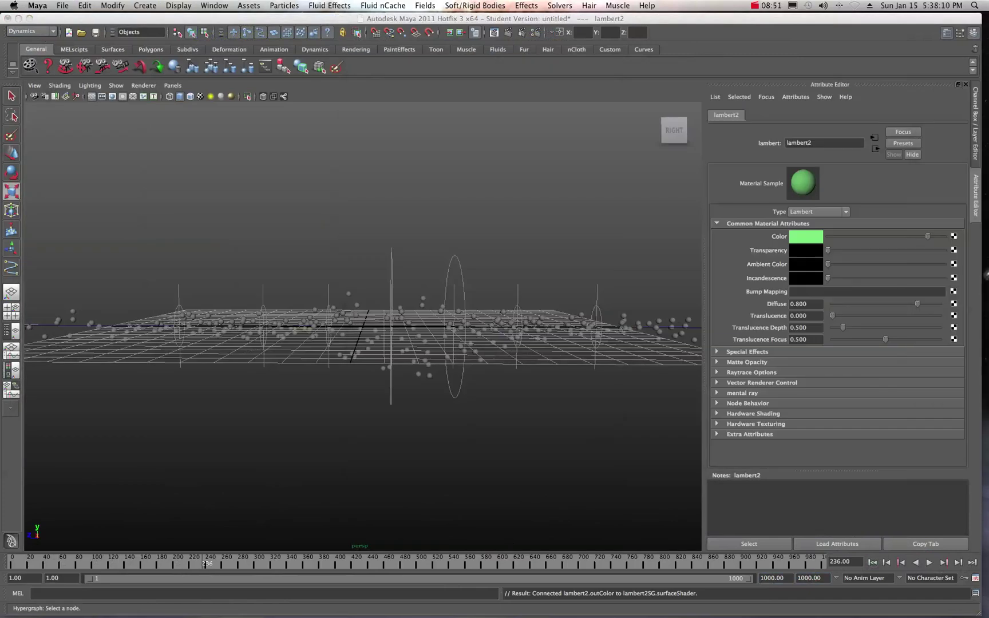
- Assign the existing lambert2 material to cubes_flowing_particle, and deselect it to inspect the shaded spheres up close
{"action": "left_click", "coordinate": [625, 317]}
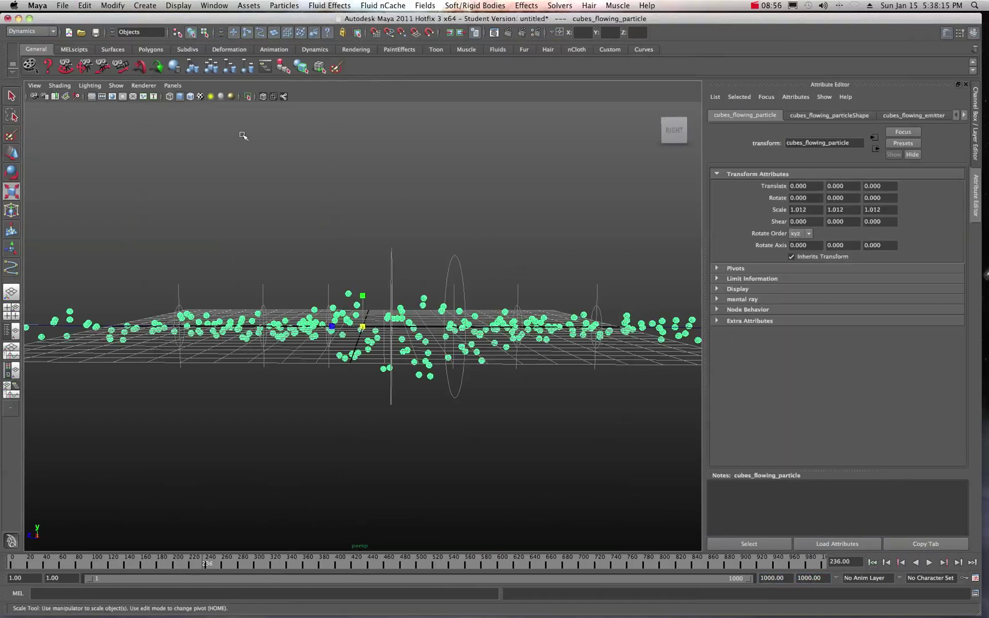
{"action": "right_click", "coordinate": [627, 316]}
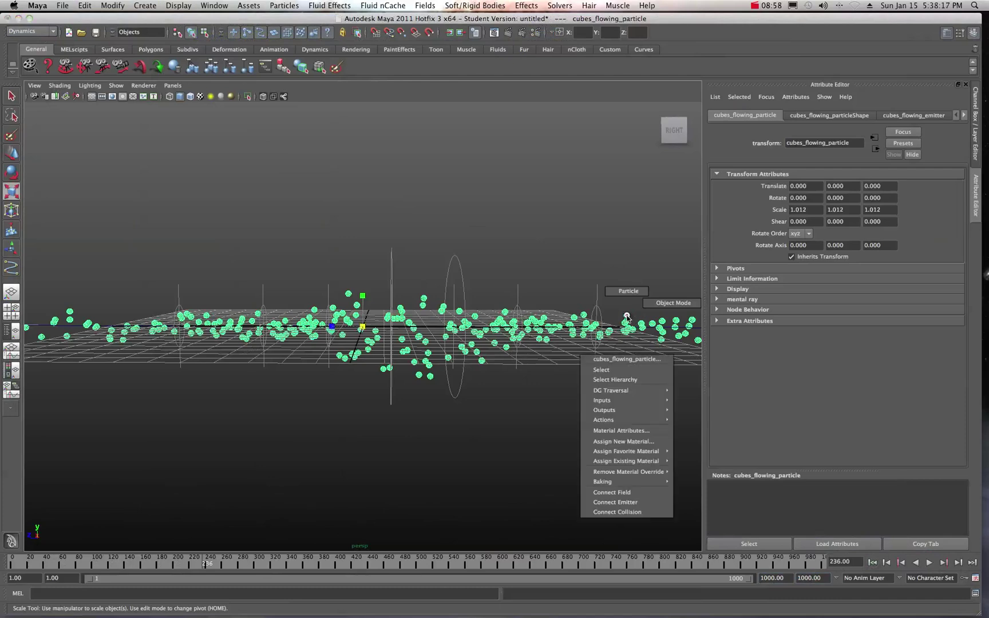
{"action": "mouse_move", "coordinate": [639, 461]}
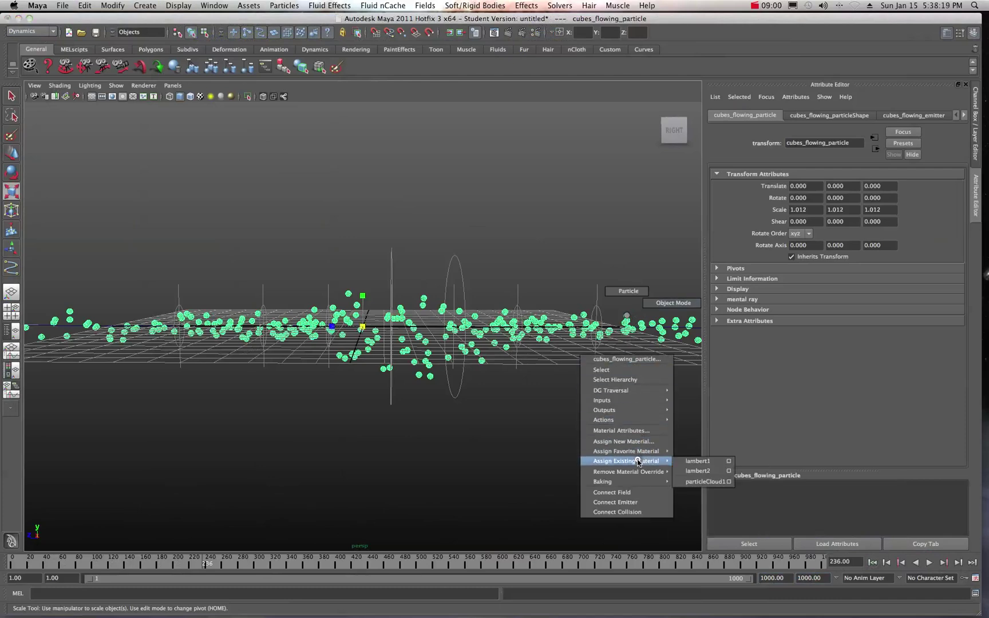
{"action": "left_click", "coordinate": [695, 471]}
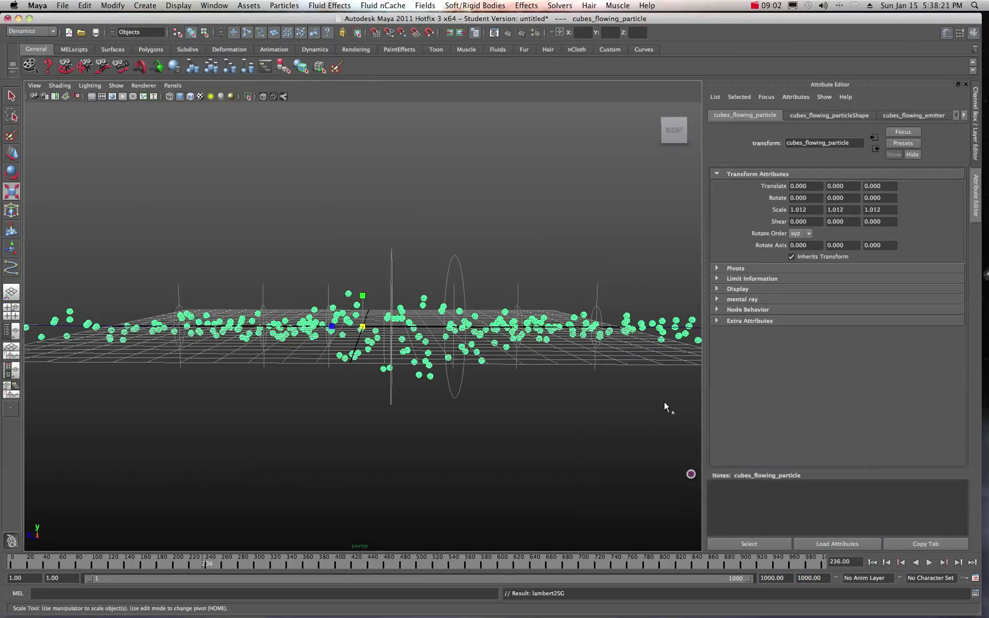
{"action": "scroll", "coordinate": [575, 320], "scroll_direction": "up", "scroll_amount": 5}
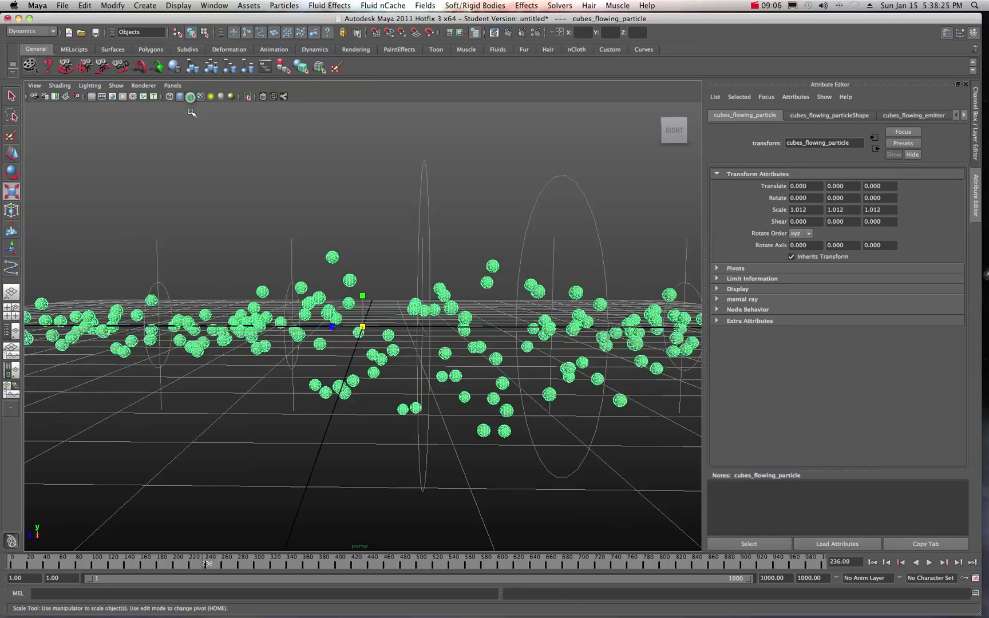
{"action": "scroll", "coordinate": [250, 243], "scroll_direction": "up", "scroll_amount": 2}
{"action": "left_click", "coordinate": [244, 208]}
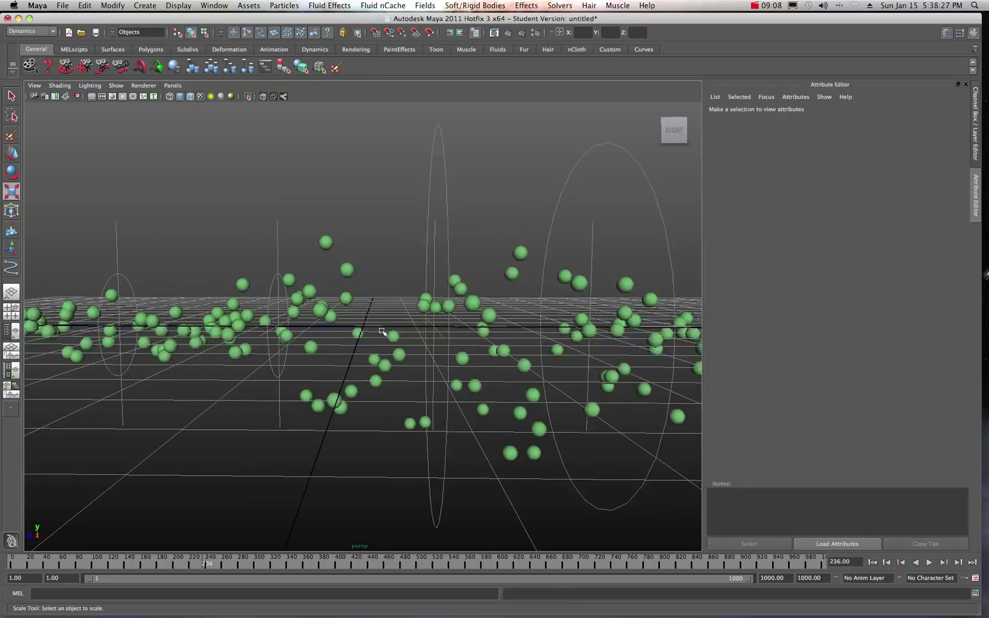
- Replay the simulation from the first frame while looking along the flow from the front, and stop playback
{"action": "scroll", "coordinate": [397, 312], "scroll_direction": "down", "scroll_amount": 3}
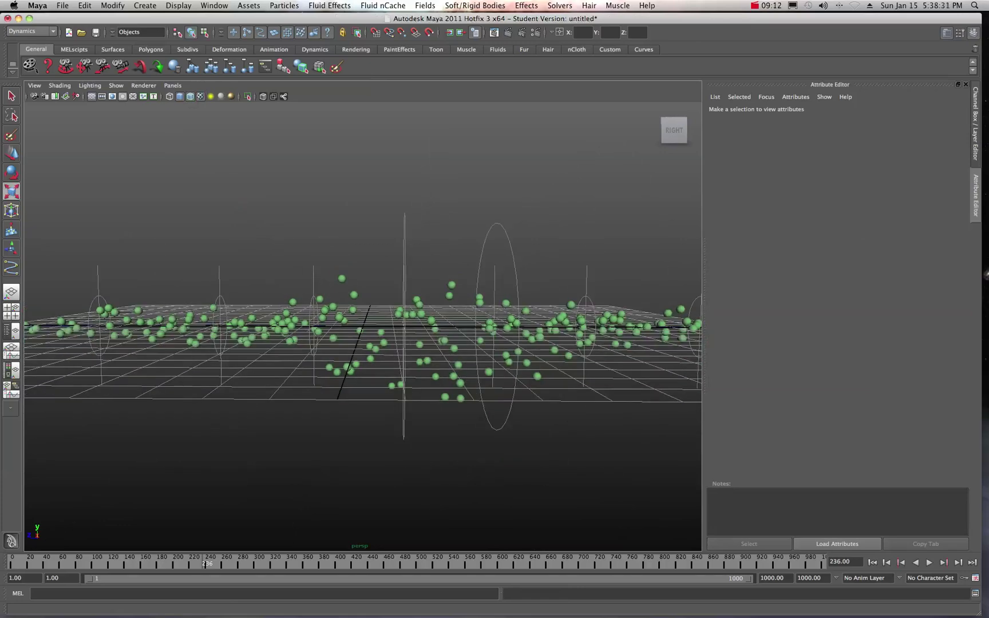
{"action": "left_click_drag", "start_coordinate": [348, 339], "coordinate": [467, 336], "text": "alt"}
{"action": "scroll", "coordinate": [466, 336], "scroll_direction": "left", "scroll_amount": 5}
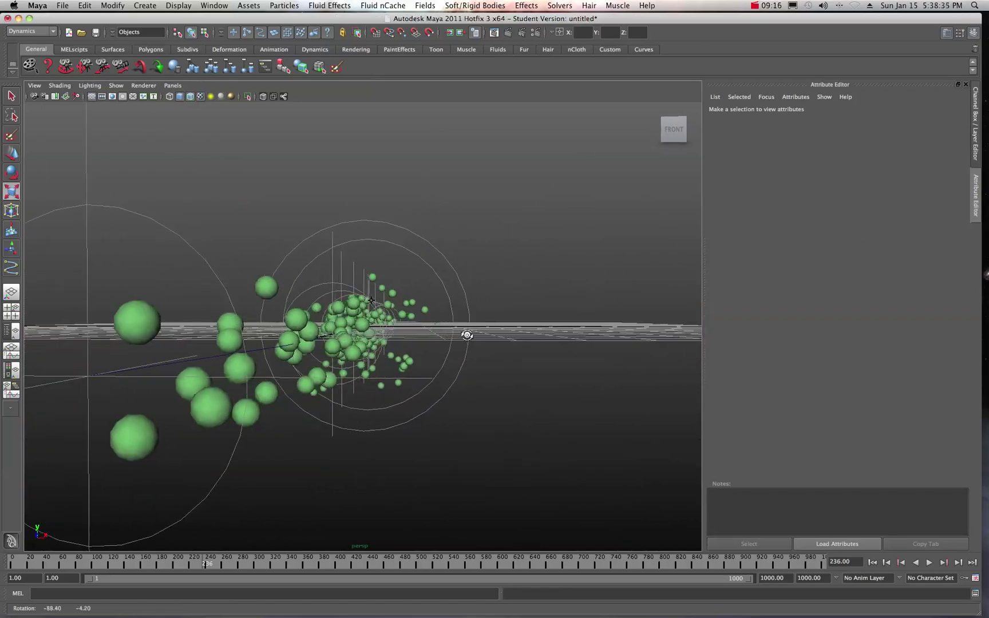
{"action": "scroll", "coordinate": [467, 336], "scroll_direction": "up", "scroll_amount": 5}
{"action": "scroll", "coordinate": [466, 336], "scroll_direction": "up", "scroll_amount": 3}
{"action": "scroll", "coordinate": [490, 335], "scroll_direction": "down", "scroll_amount": 4}
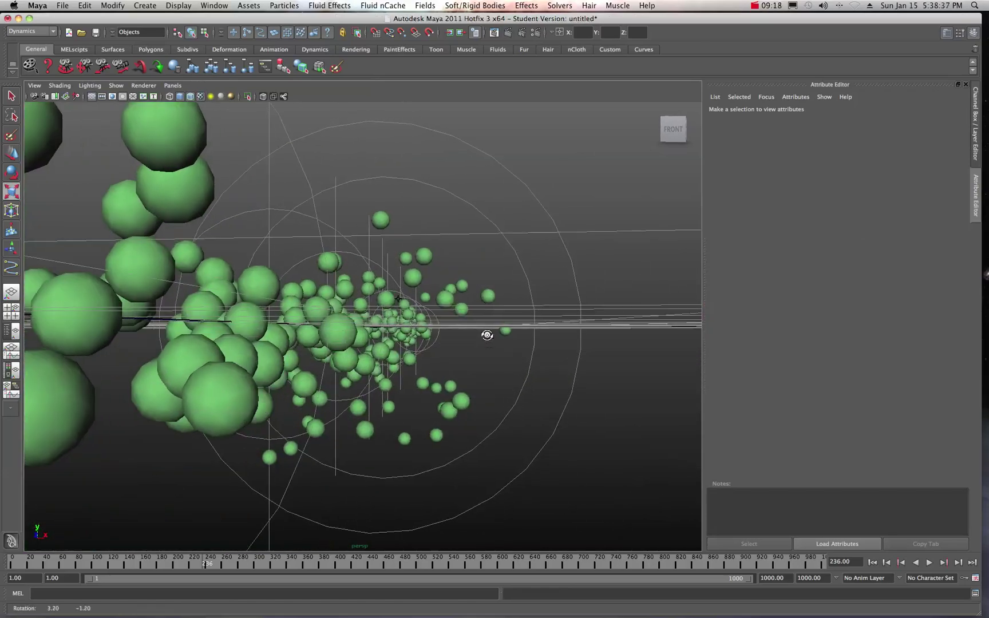
{"action": "mouse_move", "coordinate": [490, 335]}
{"action": "middle_mouse_down", "text": "alt"}
{"action": "mouse_move", "coordinate": [488, 348]}
{"action": "mouse_move", "coordinate": [489, 316]}
{"action": "middle_mouse_up", "text": "alt"}
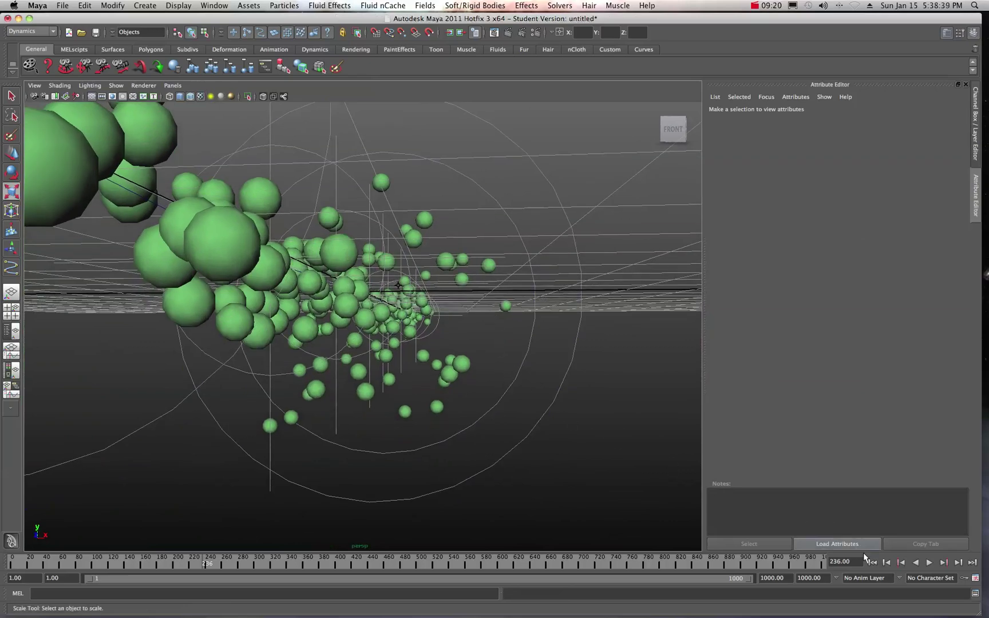
{"action": "left_click", "coordinate": [872, 562]}
{"action": "left_click", "coordinate": [929, 563]}
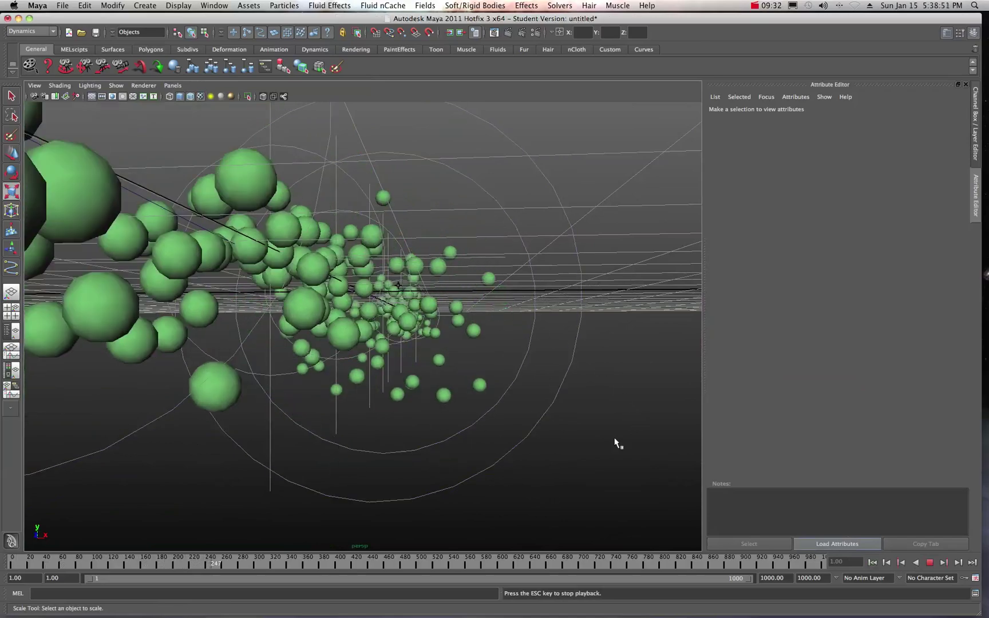
{"action": "left_click", "coordinate": [929, 563]}
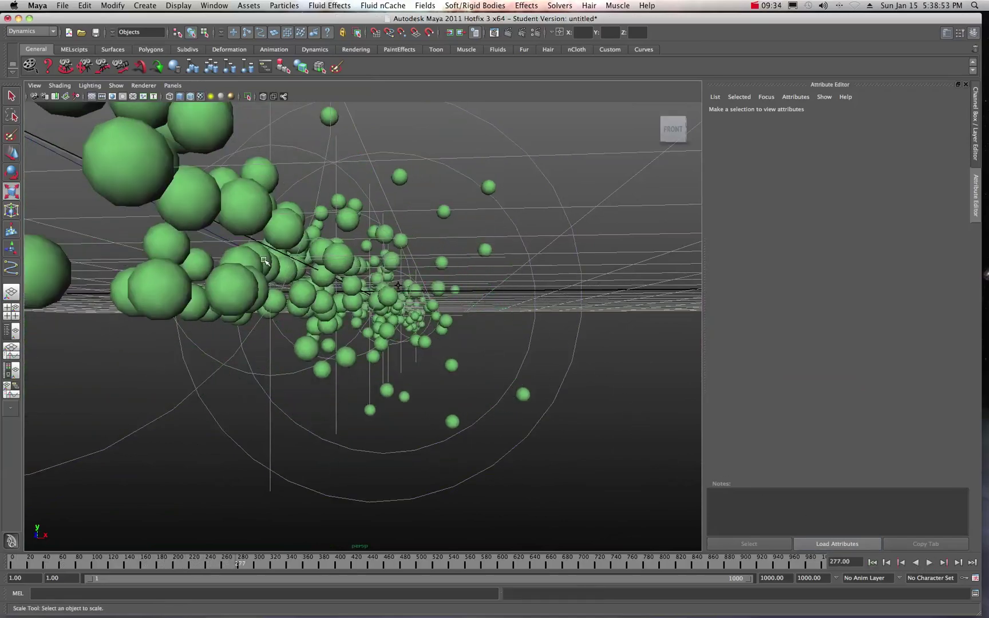
- Return to the home perspective view and create a small polygon cube on the grid beside the particle flow
{"action": "left_click_drag", "start_coordinate": [265, 262], "coordinate": [284, 277], "text": "alt"}
{"action": "key", "text": "a"}
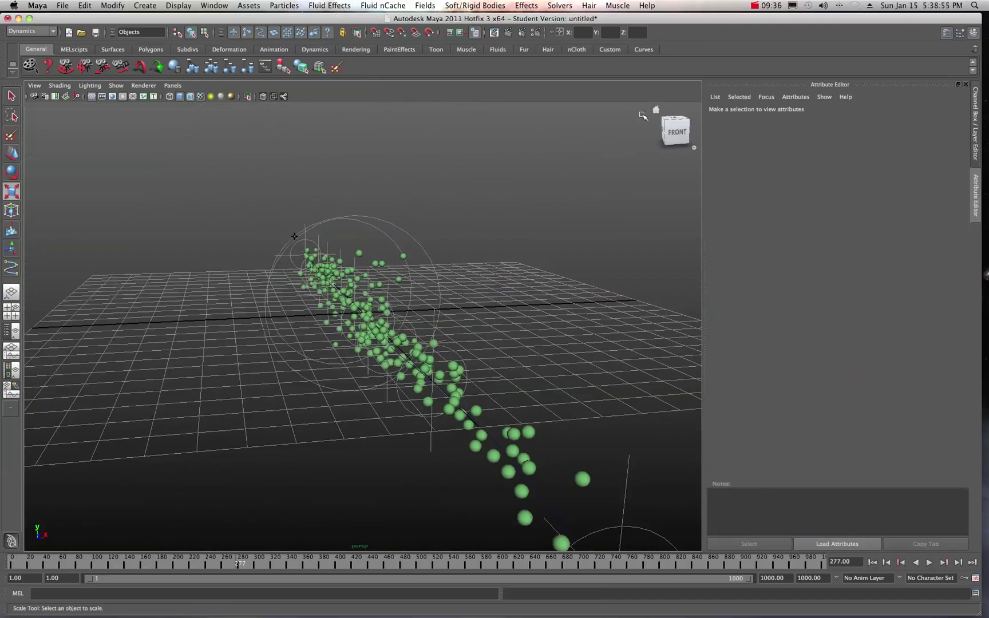
{"action": "left_click", "coordinate": [656, 110]}
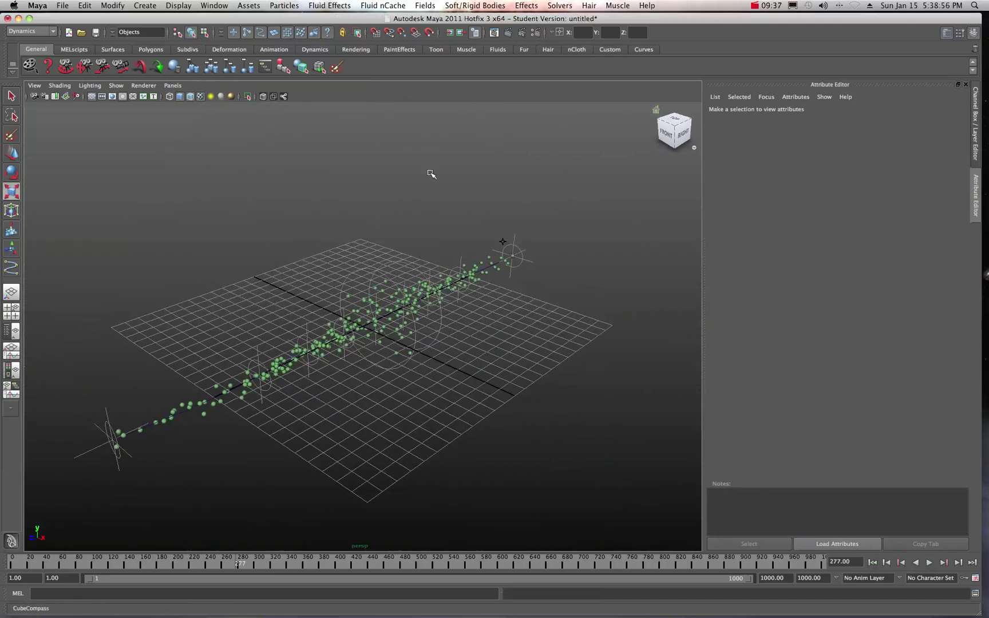
{"action": "left_click", "coordinate": [145, 5]}
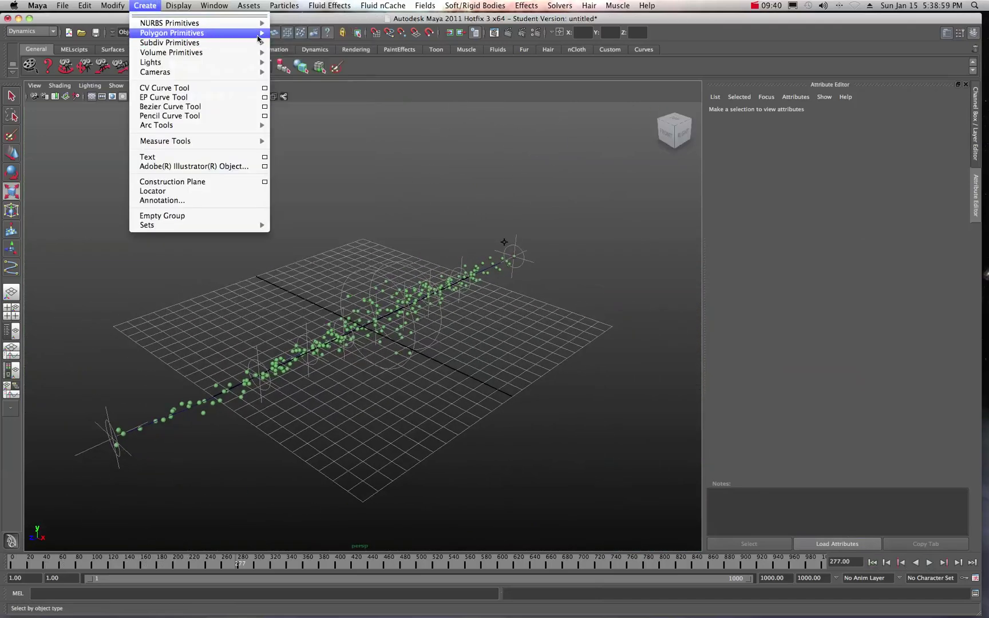
{"action": "mouse_move", "coordinate": [257, 34]}
{"action": "left_click", "coordinate": [291, 48]}
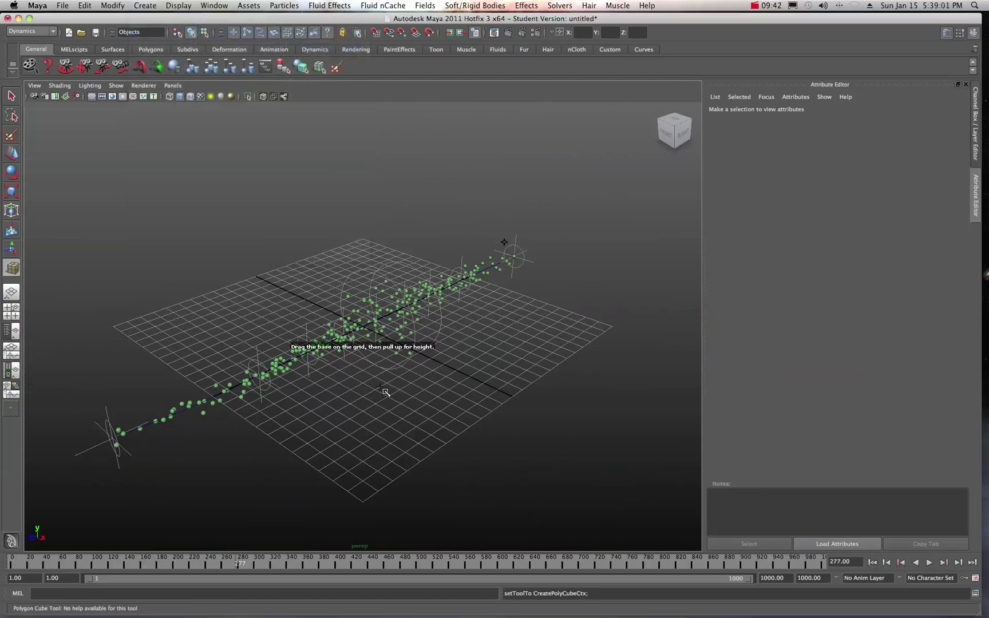
{"action": "left_click_drag", "start_coordinate": [381, 382], "coordinate": [382, 382]}
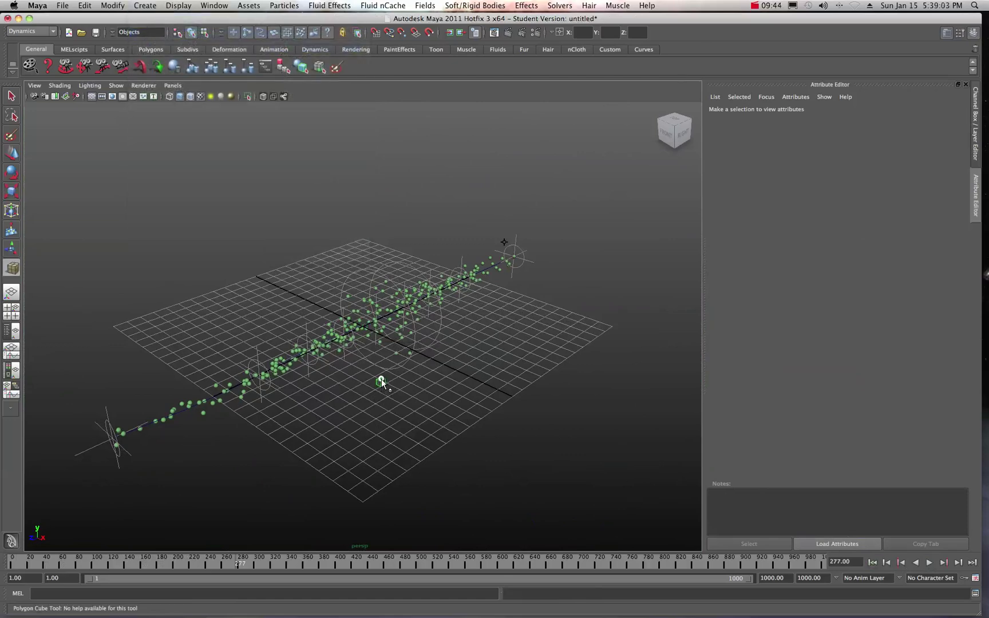
{"action": "left_click", "coordinate": [382, 380]}
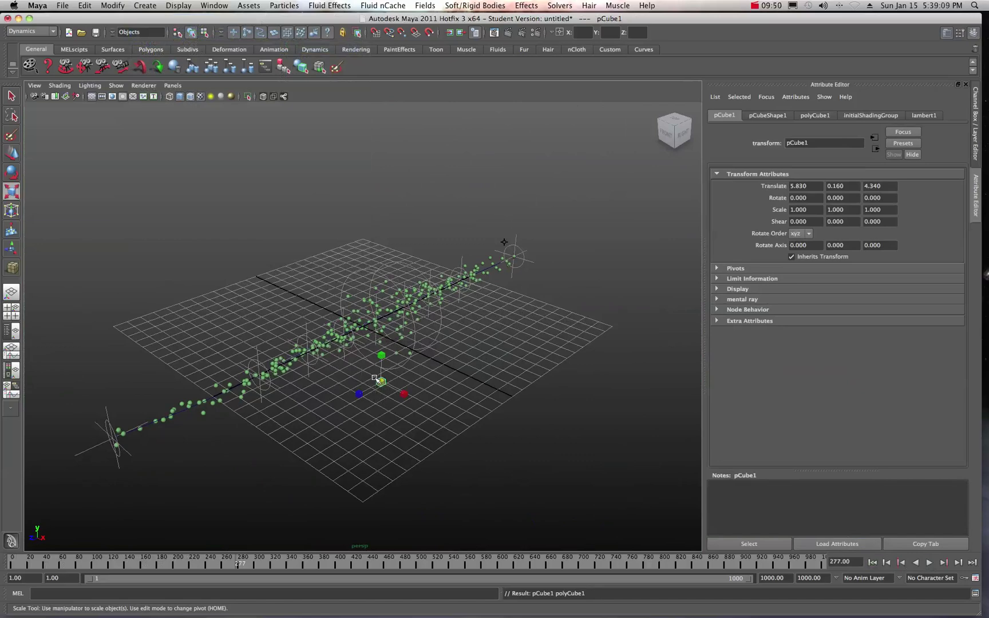
- Scale pCube1 uniformly to about 0.554, move it across the flow to about X -9.419, Z 0.987, and deselect it
{"action": "scroll", "coordinate": [375, 395], "scroll_direction": "up", "scroll_amount": 3}
{"action": "scroll", "coordinate": [385, 443], "scroll_direction": "up", "scroll_amount": 2}
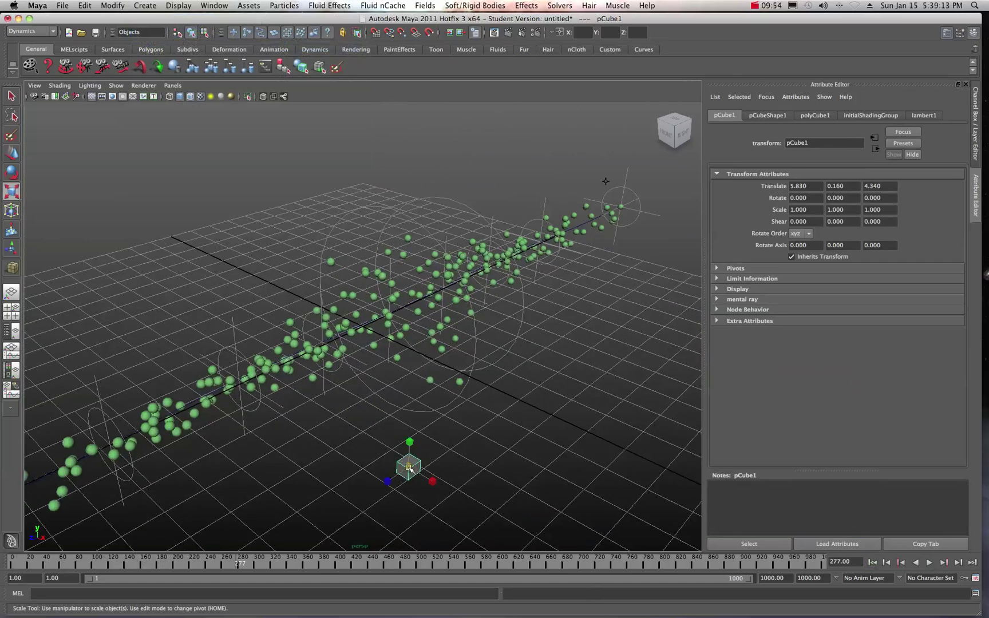
{"action": "left_click_drag", "start_coordinate": [409, 469], "coordinate": [402, 461]}
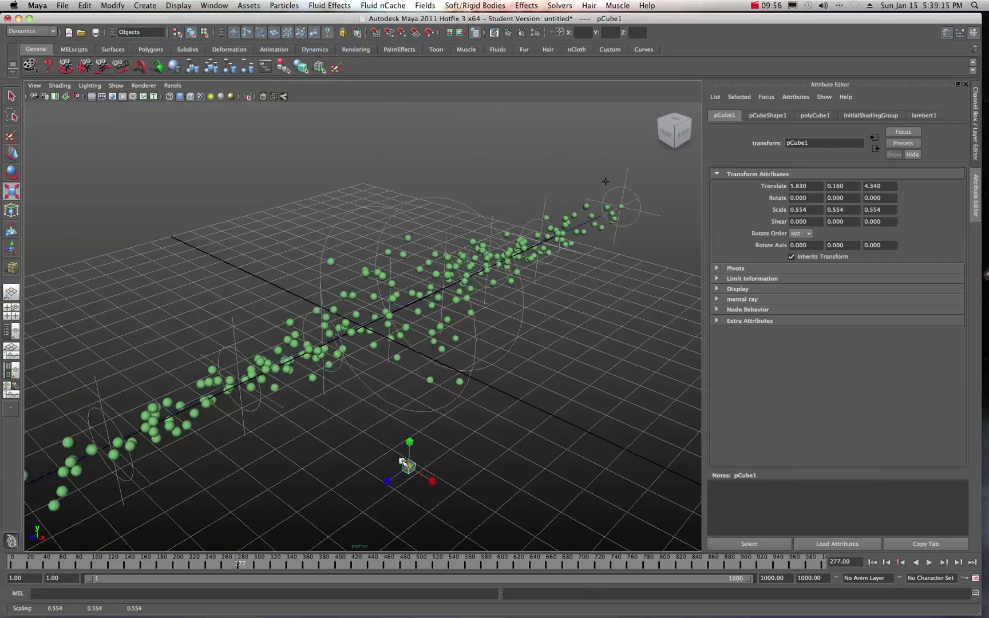
{"action": "scroll", "coordinate": [345, 417], "scroll_direction": "down", "scroll_amount": 2}
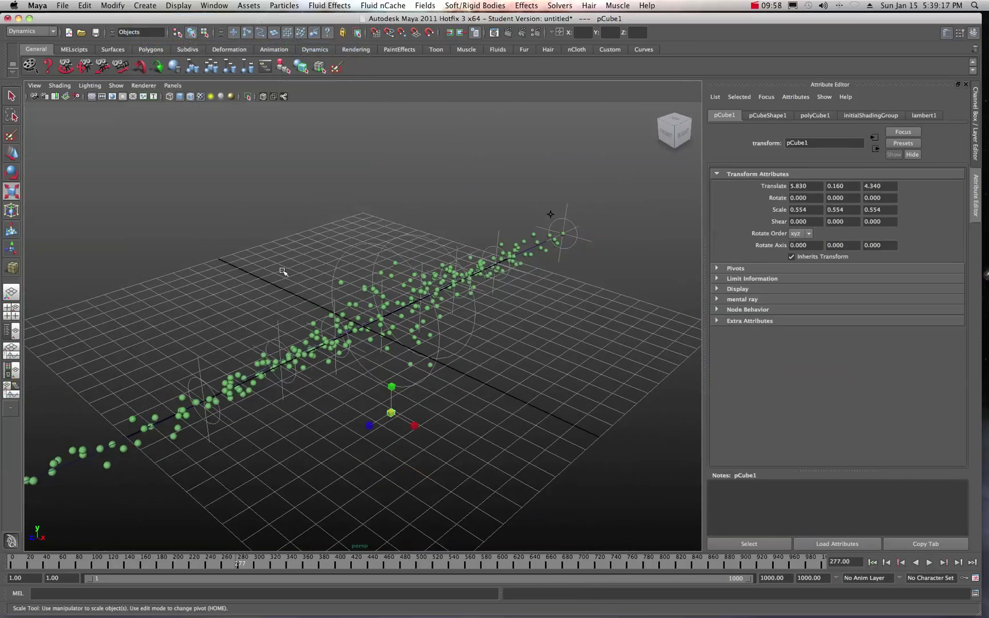
{"action": "key", "text": "w"}
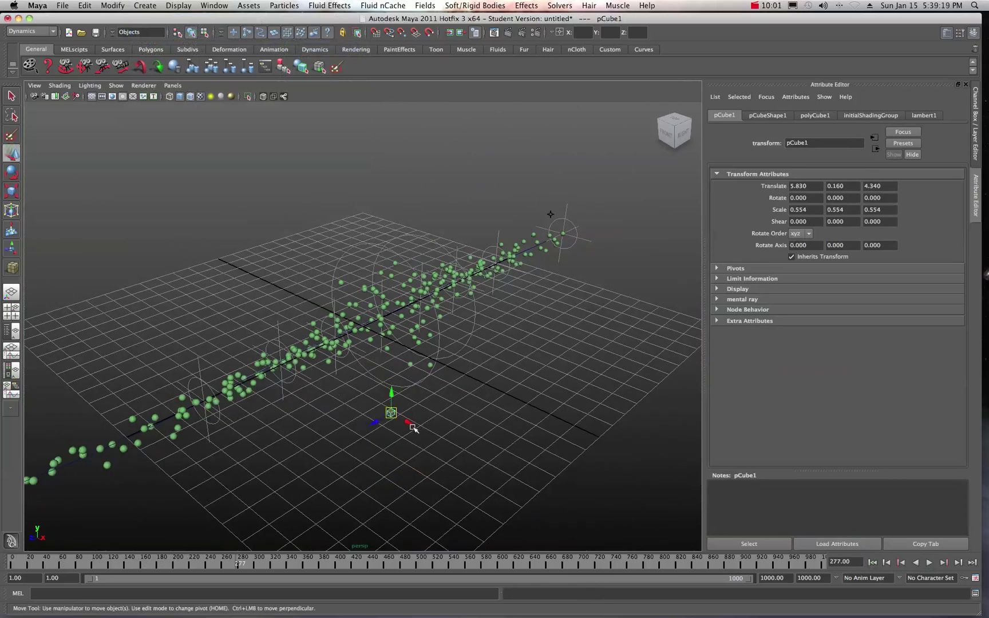
{"action": "left_click_drag", "start_coordinate": [413, 428], "coordinate": [243, 277]}
{"action": "left_click", "coordinate": [292, 265]}
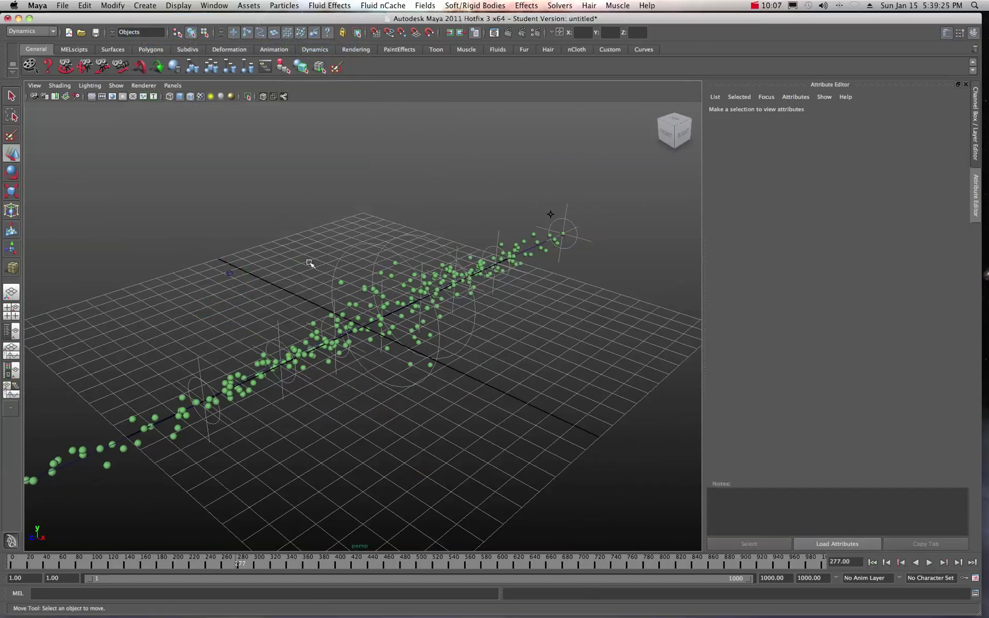
{"action": "scroll", "coordinate": [300, 285], "scroll_direction": "up", "scroll_amount": 2}
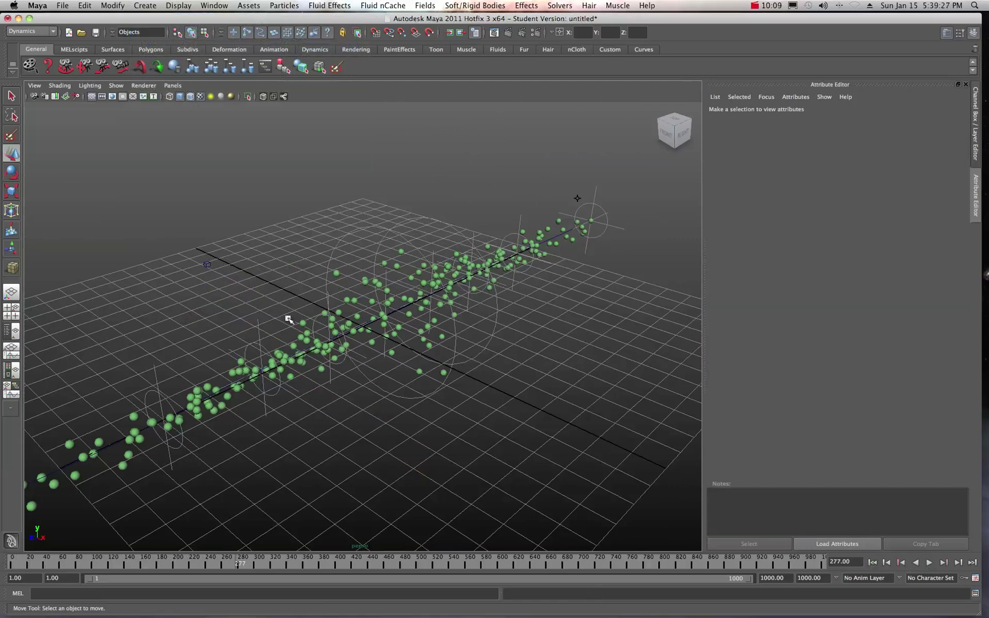
{"action": "left_click", "coordinate": [306, 329]}
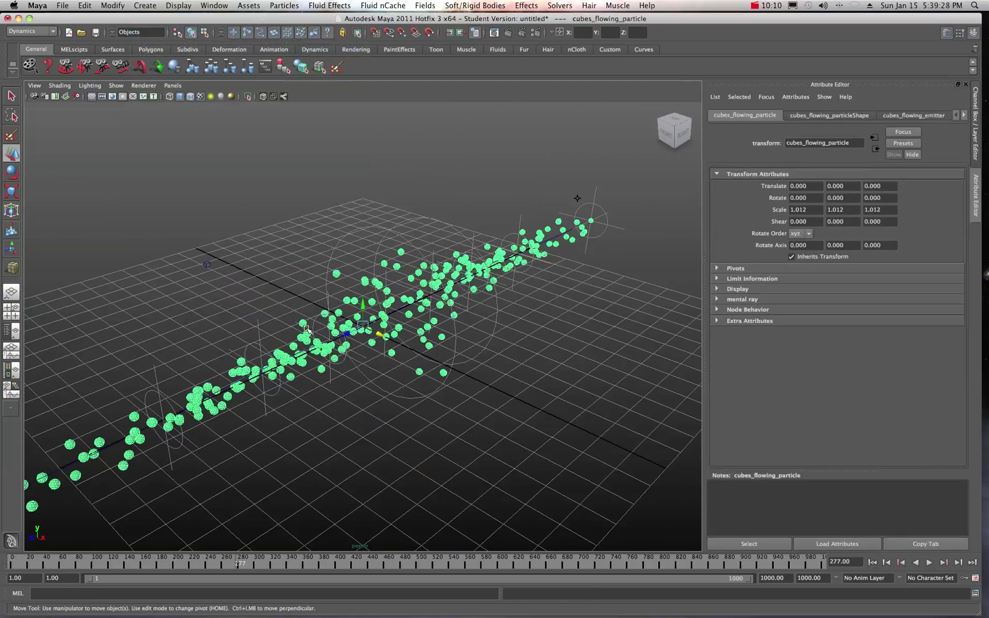
{"action": "left_click", "coordinate": [238, 258]}
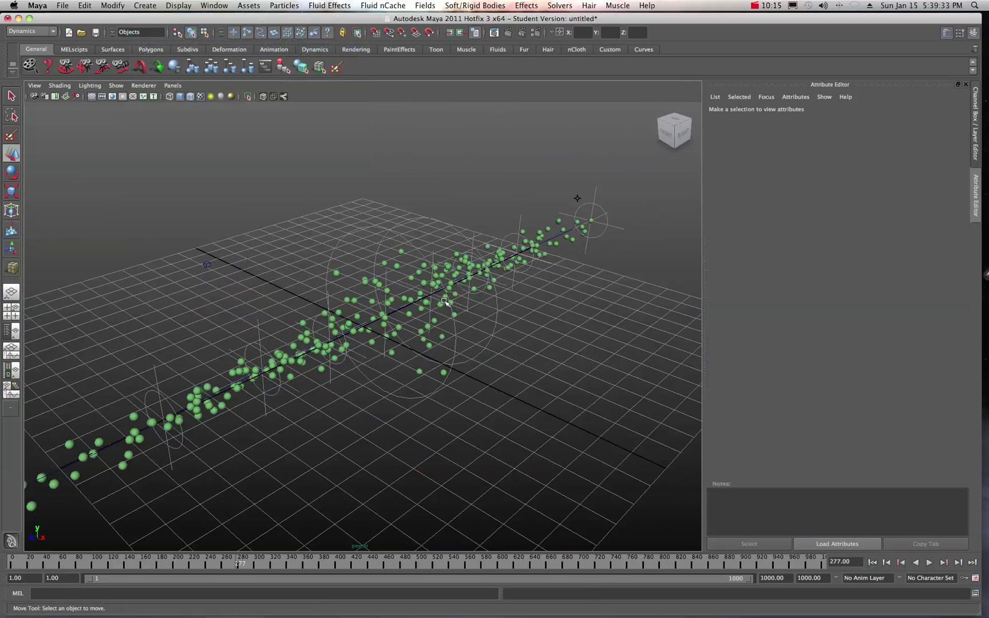
- Instance pCube1 onto cubes_flowing_particle with Instancer (Replacement), naming the instancer cubes_flowing and keeping the cube as object 0
{"action": "left_click", "coordinate": [207, 265]}
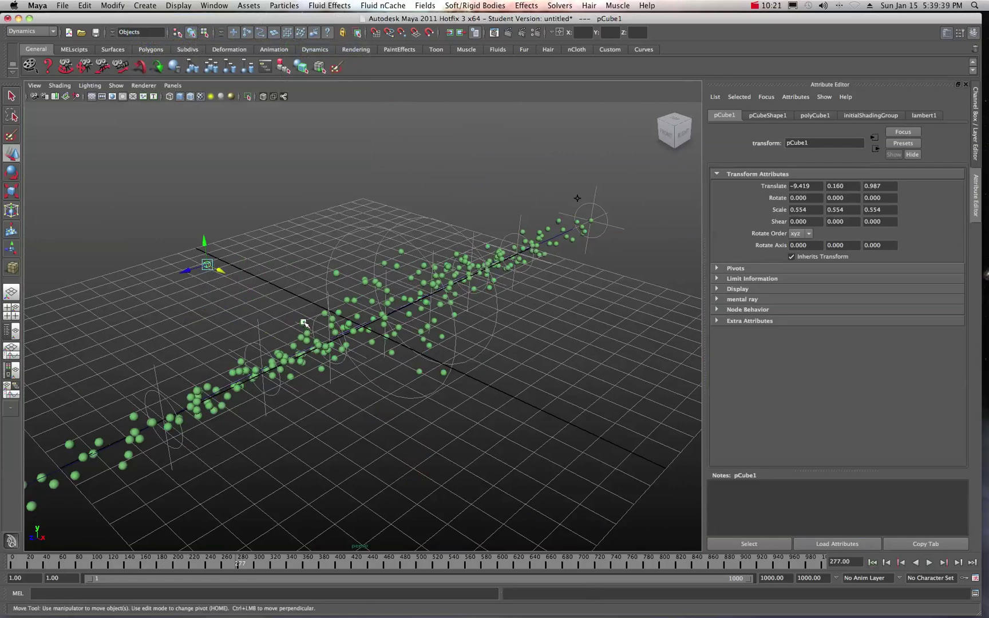
{"action": "left_click", "coordinate": [304, 323]}
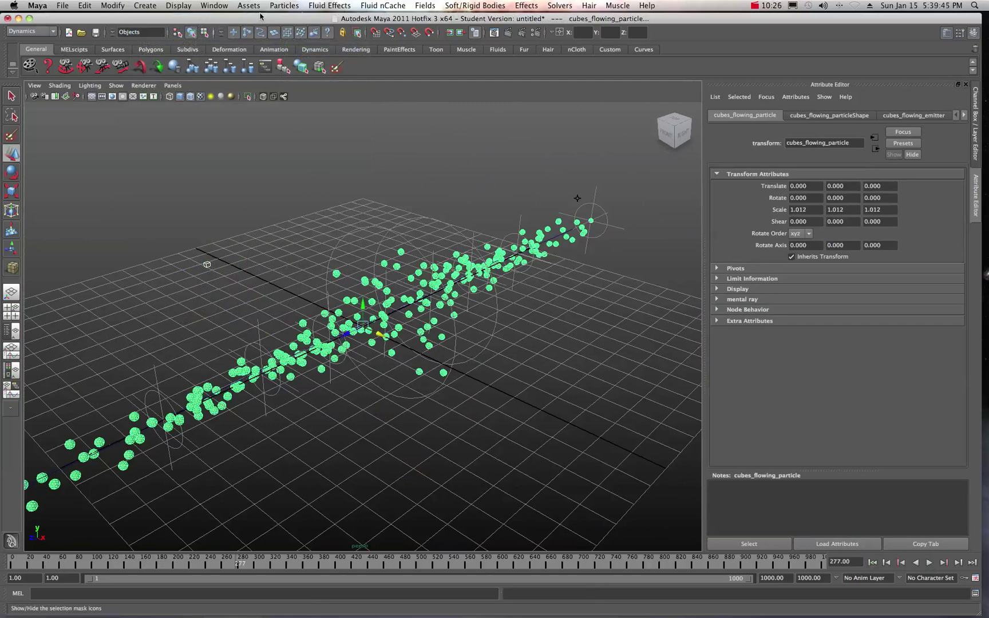
{"action": "left_click", "coordinate": [284, 5]}
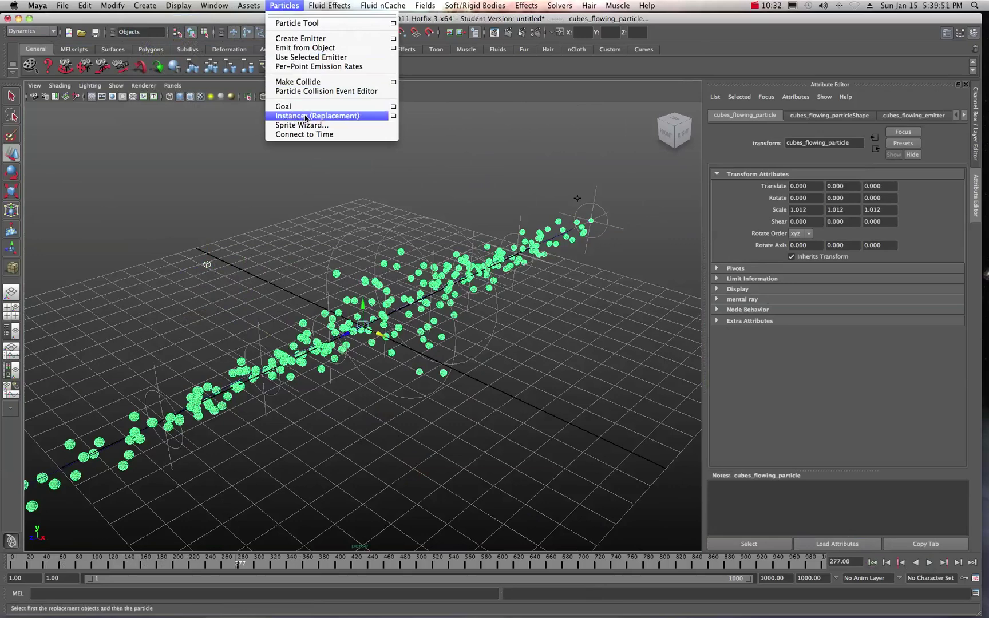
{"action": "left_click", "coordinate": [394, 116]}
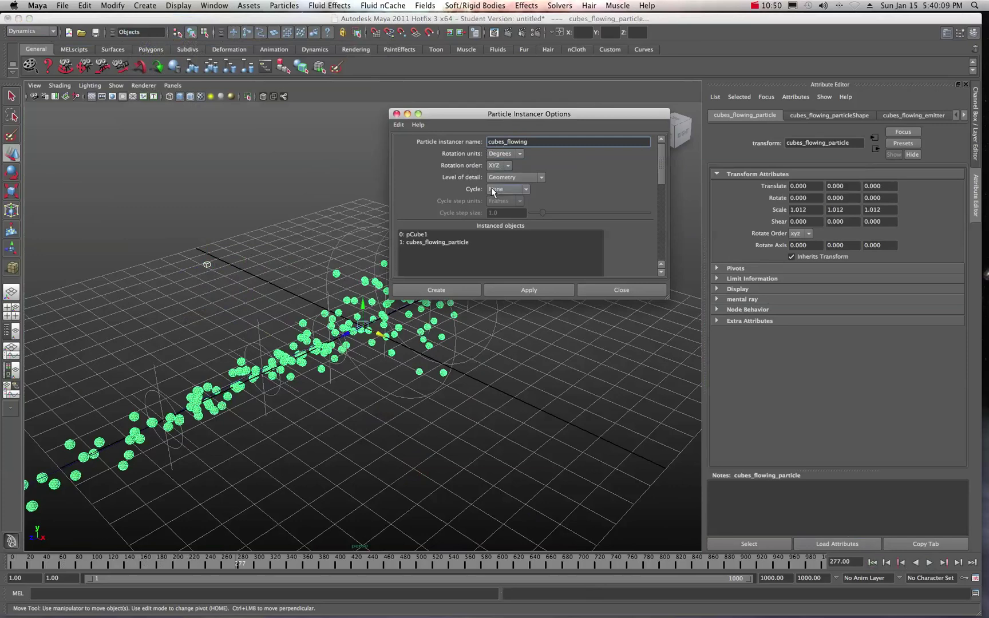
{"action": "left_click", "coordinate": [416, 233]}
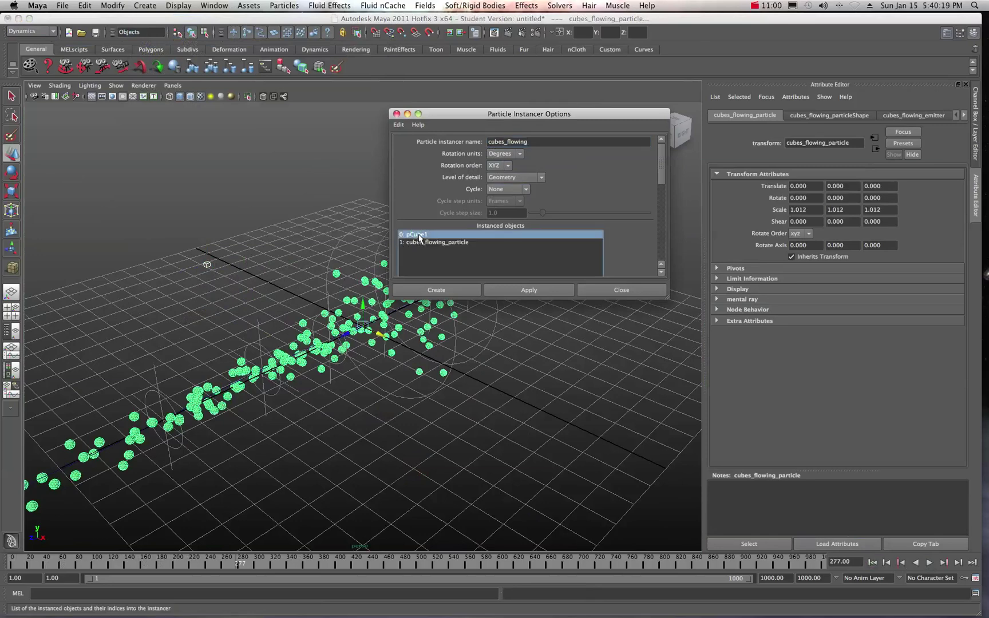
{"action": "left_click", "coordinate": [425, 208]}
{"action": "left_click", "coordinate": [433, 242]}
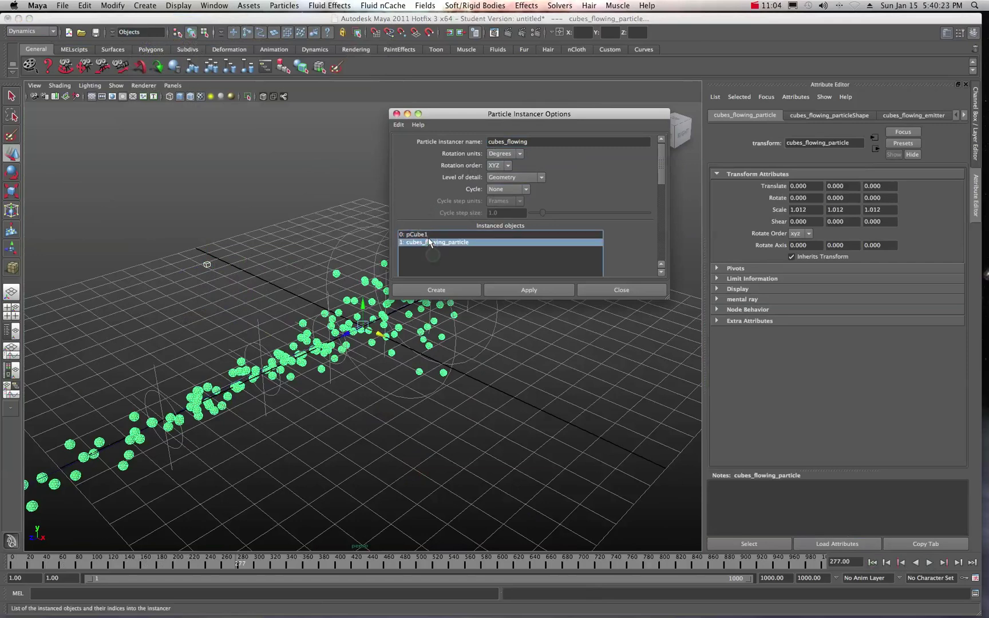
{"action": "left_click", "coordinate": [428, 234]}
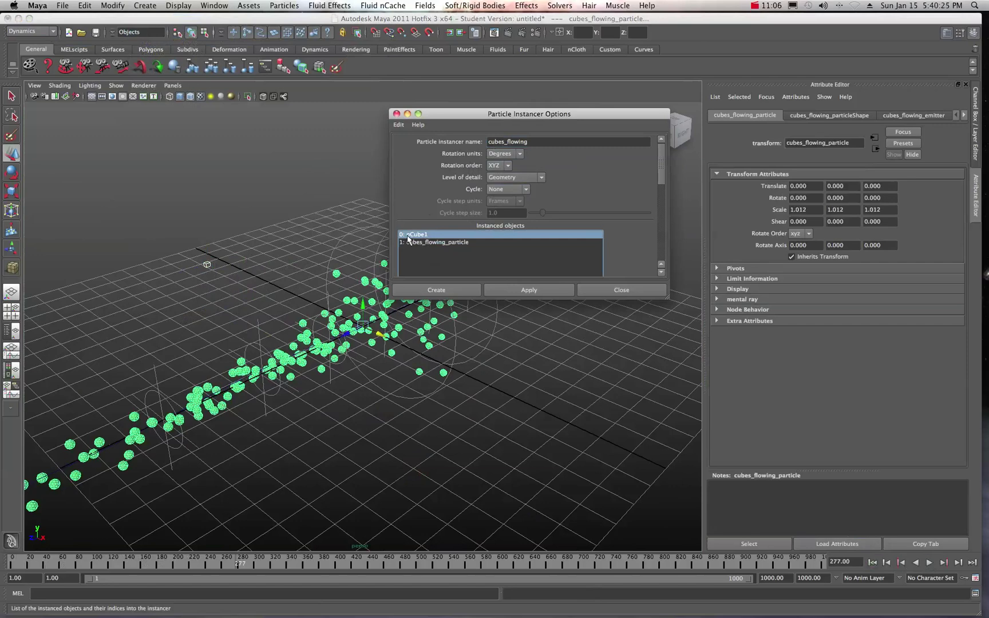
{"action": "left_click", "coordinate": [436, 289]}
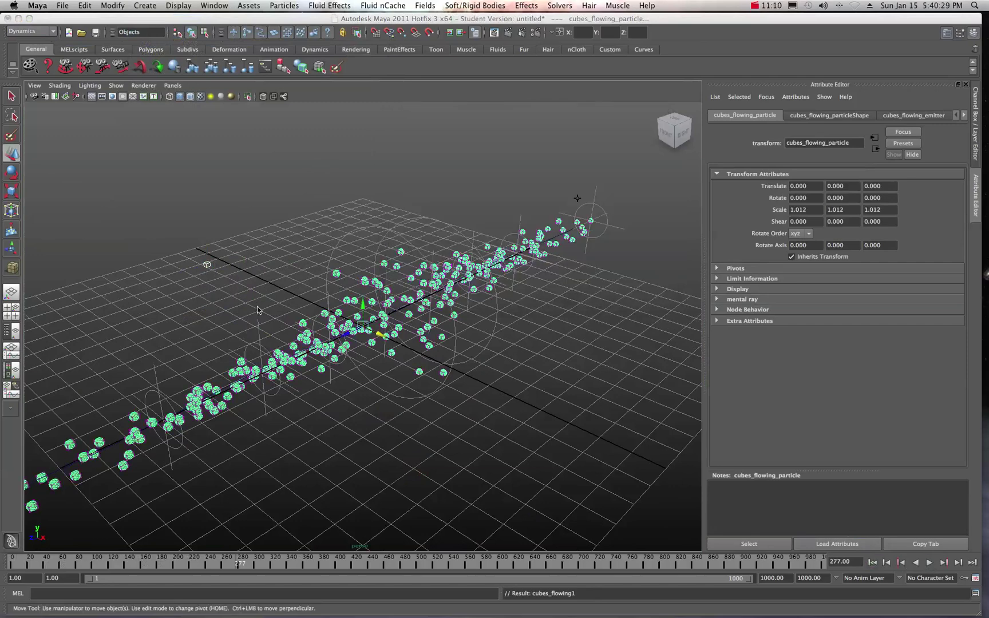
- Hide cubes_flowing_particle so that only its instanced cubes are displayed, and clear the Outliner from the view
{"action": "scroll", "coordinate": [255, 303], "scroll_direction": "up", "scroll_amount": 3}
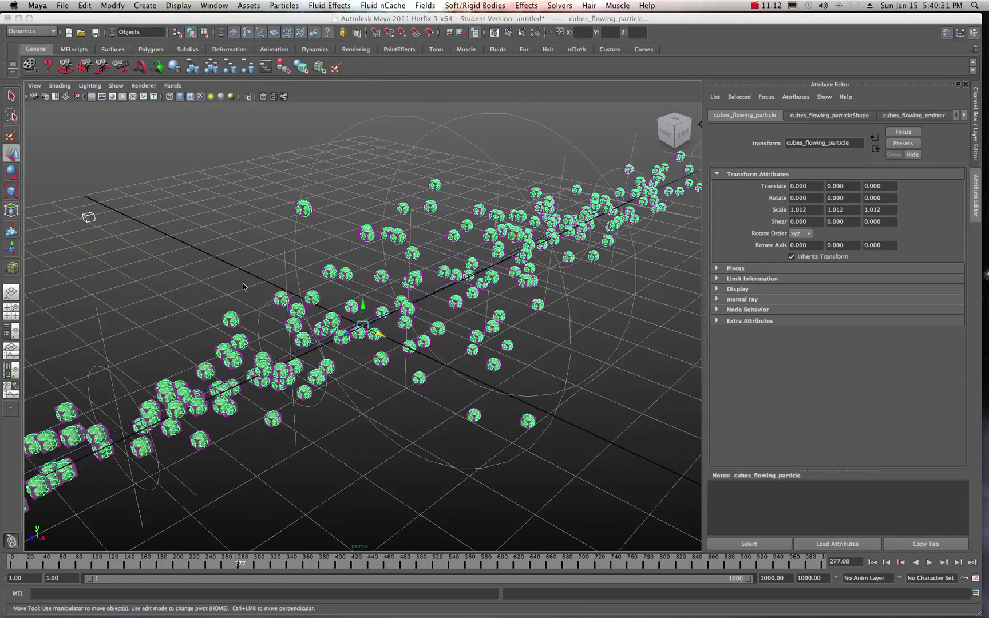
{"action": "scroll", "coordinate": [243, 283], "scroll_direction": "up", "scroll_amount": 2}
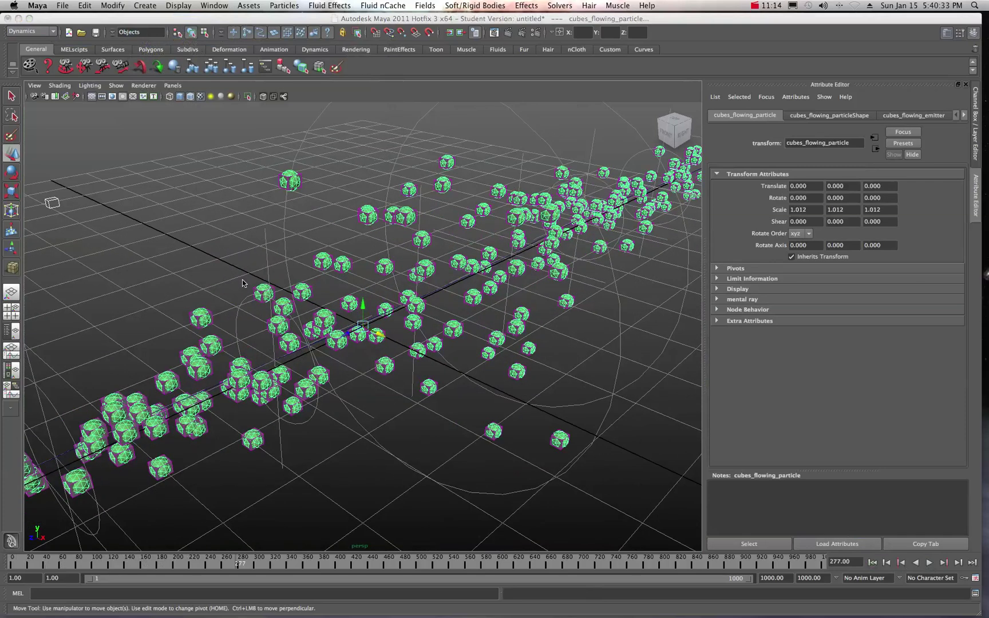
{"action": "left_click_drag", "start_coordinate": [243, 279], "coordinate": [247, 278], "text": "alt"}
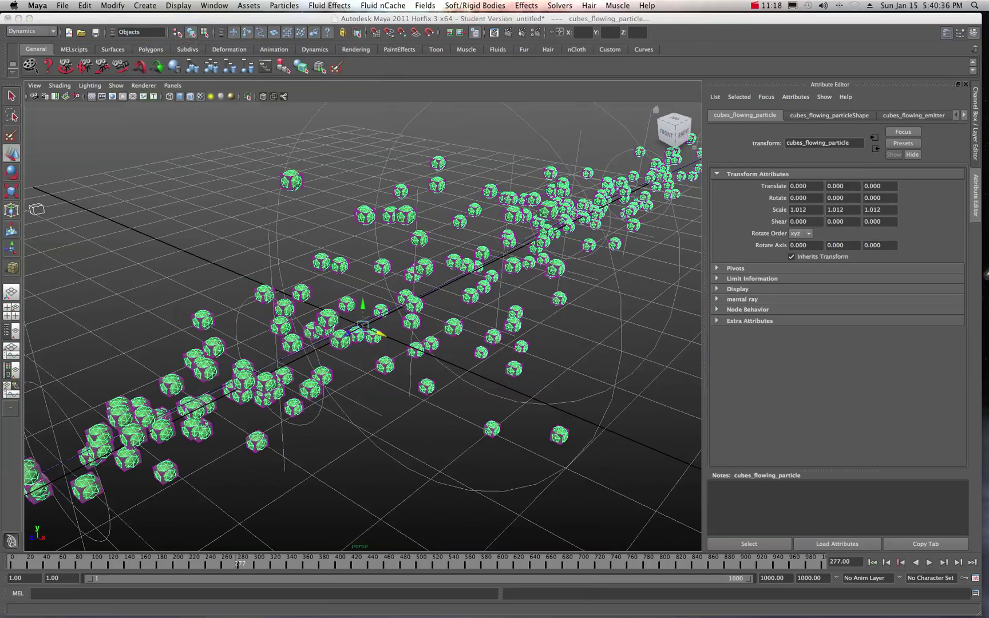
{"action": "key", "text": "shift+o"}
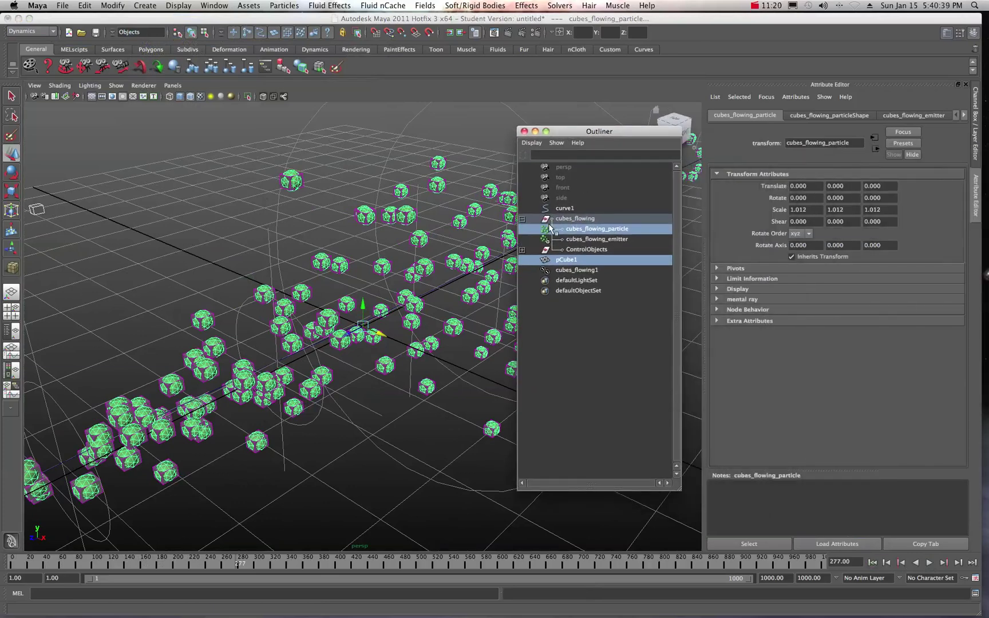
{"action": "left_click", "coordinate": [568, 240]}
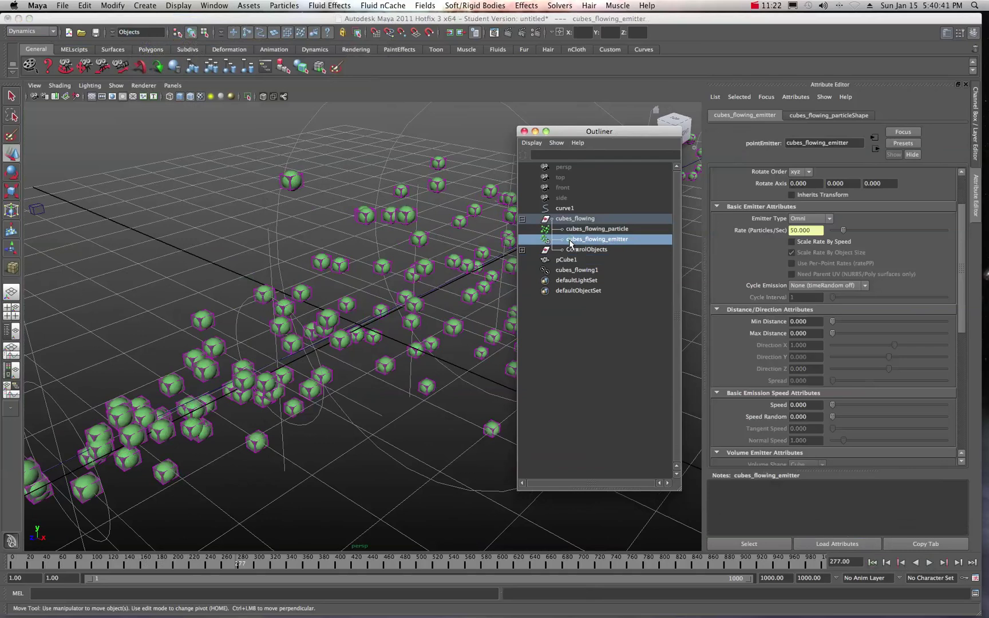
{"action": "middle_click_drag", "start_coordinate": [578, 245], "coordinate": [606, 243]}
{"action": "left_click", "coordinate": [590, 230]}
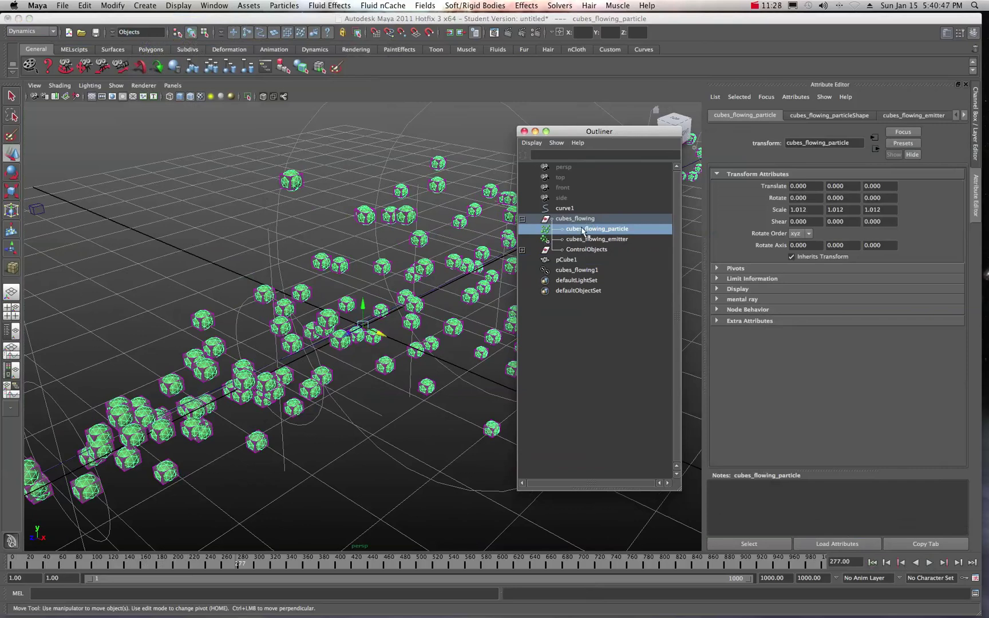
{"action": "left_click", "coordinate": [183, 5]}
{"action": "mouse_move", "coordinate": [179, 59]}
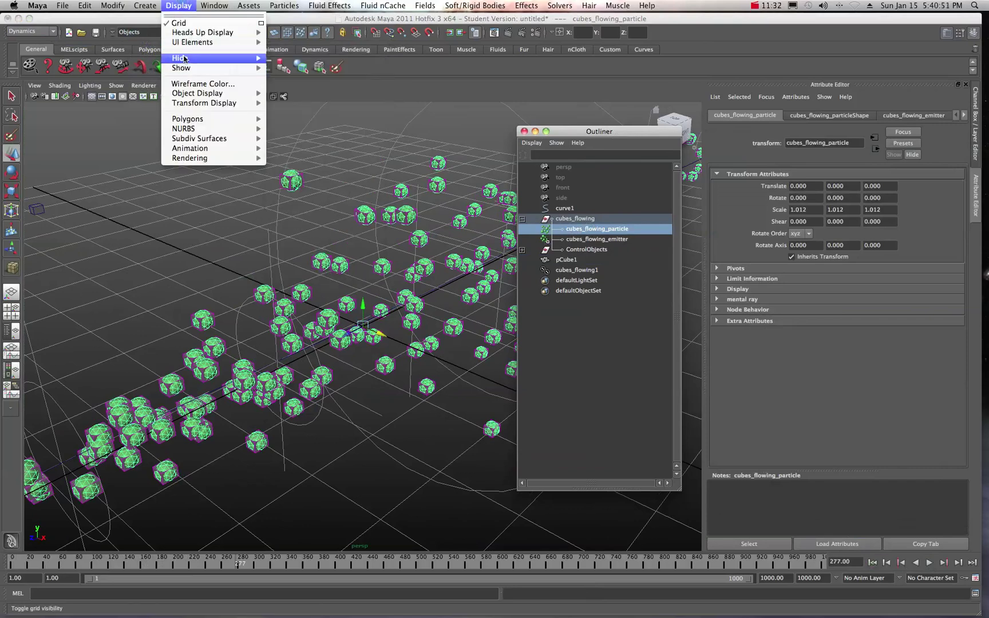
{"action": "left_click", "coordinate": [287, 65]}
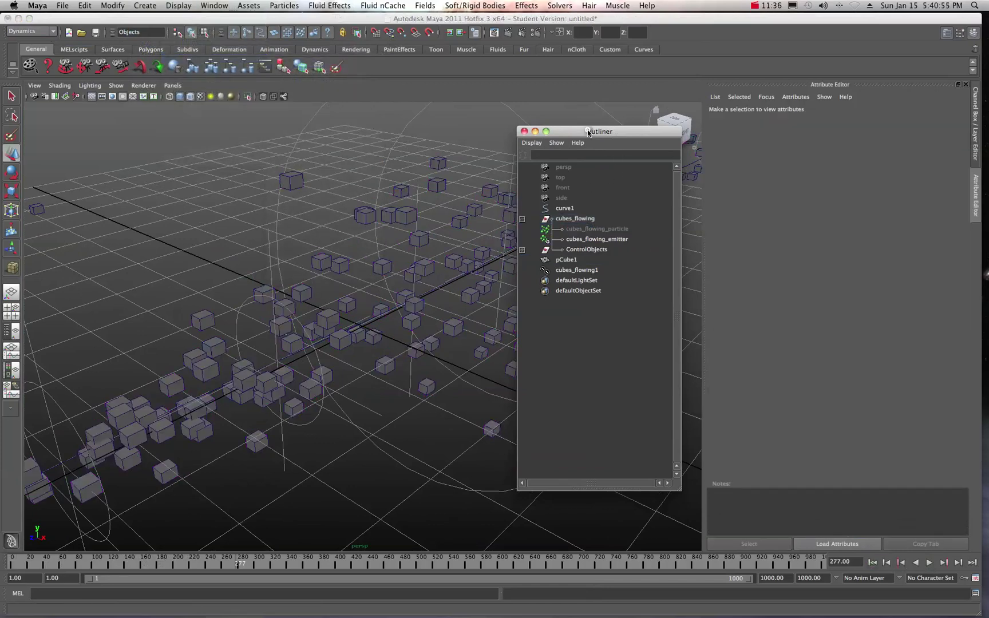
{"action": "left_click_drag", "start_coordinate": [588, 132], "coordinate": [835, 139]}
{"action": "left_click", "coordinate": [986, 275]}
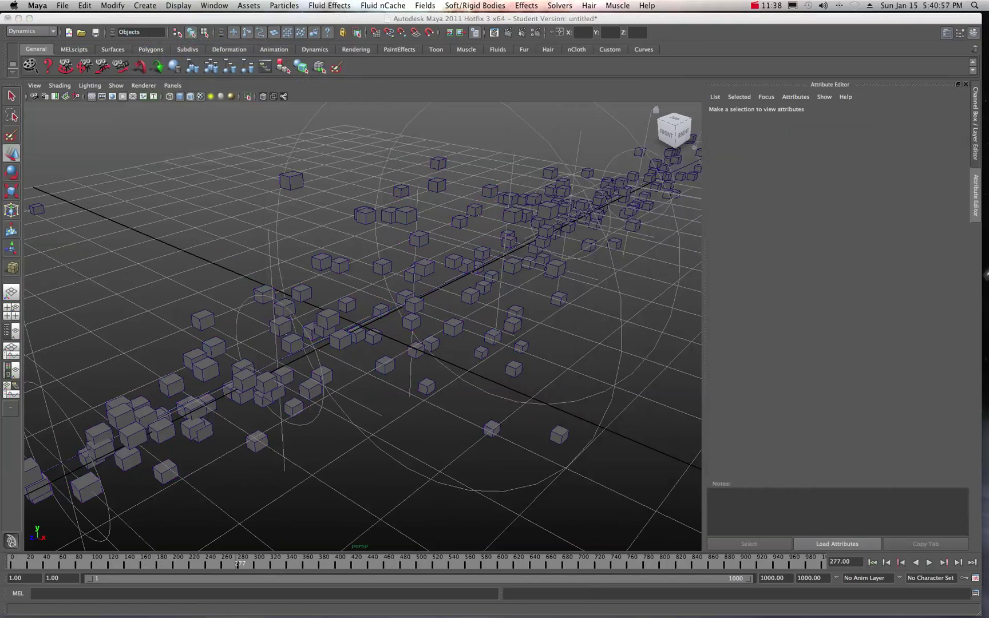
- Replay the simulation from the first frame while viewing the flowing cubes from the front and close up, and stop playback
{"action": "left_click_drag", "start_coordinate": [309, 314], "coordinate": [359, 310], "text": "alt"}
{"action": "left_click", "coordinate": [872, 562]}
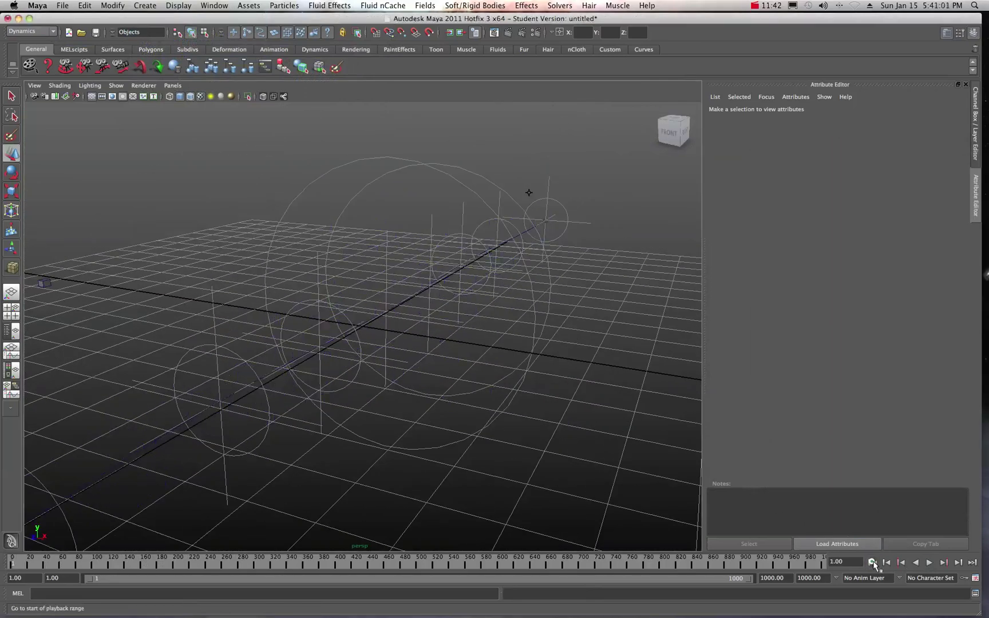
{"action": "left_click", "coordinate": [930, 564]}
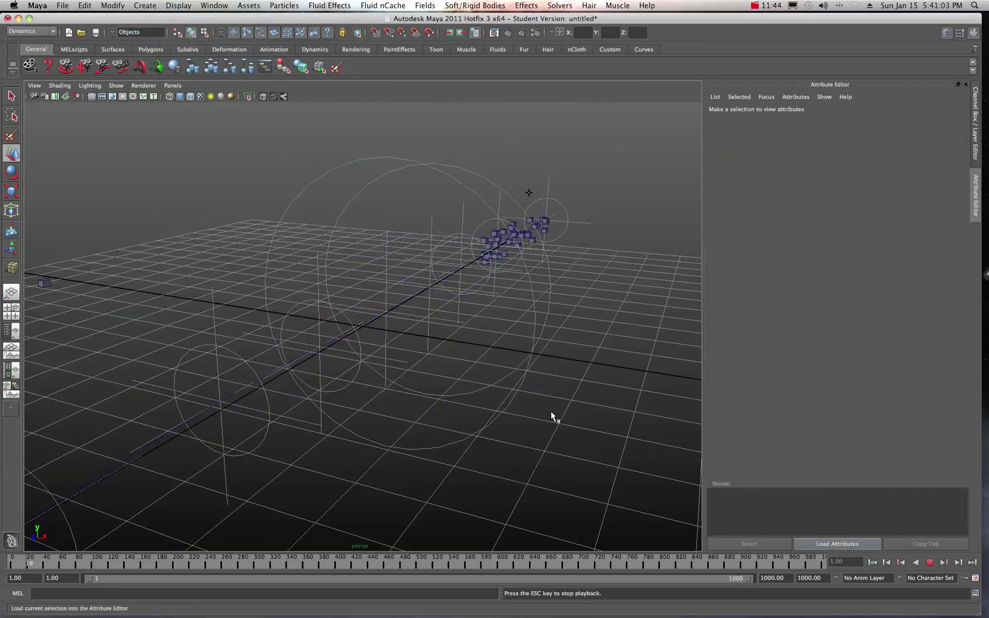
{"action": "left_click_drag", "start_coordinate": [490, 415], "coordinate": [518, 401], "text": "alt"}
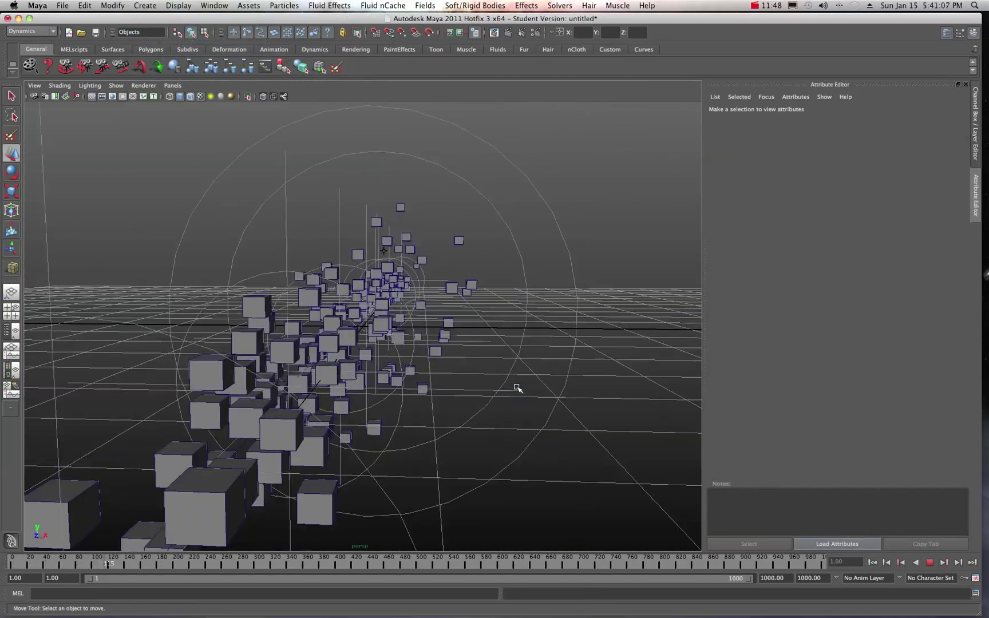
{"action": "scroll", "coordinate": [486, 391], "scroll_direction": "up", "scroll_amount": 5}
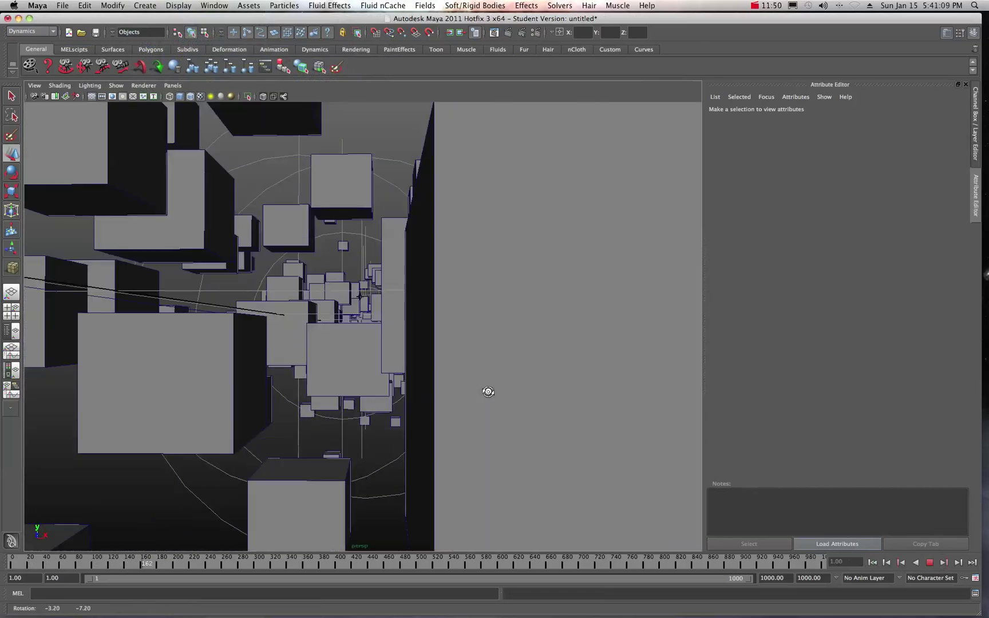
{"action": "left_click_drag", "start_coordinate": [489, 408], "coordinate": [460, 371], "text": "alt"}
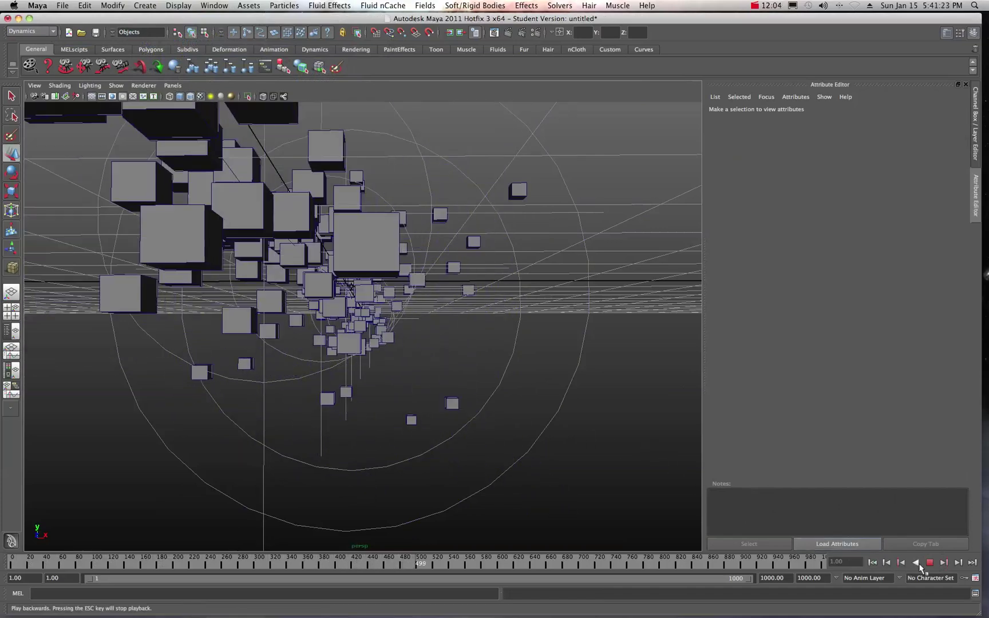
{"action": "left_click", "coordinate": [931, 563]}
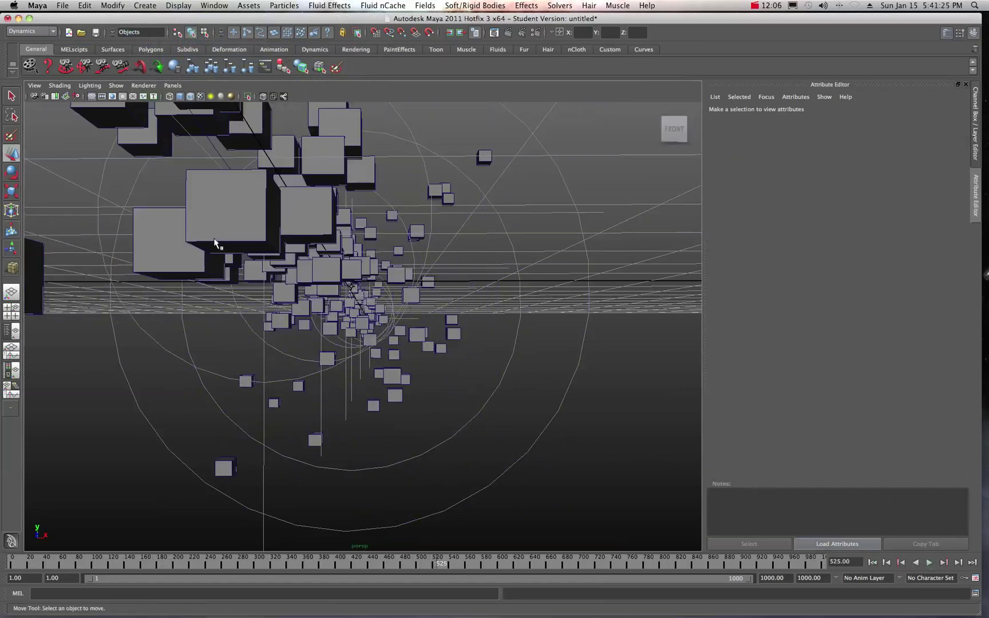
- Select cubes_flowing_emitter and enable Scale Rate By Speed in its basic emitter attributes
{"action": "scroll", "coordinate": [304, 299], "scroll_direction": "down", "scroll_amount": 15}
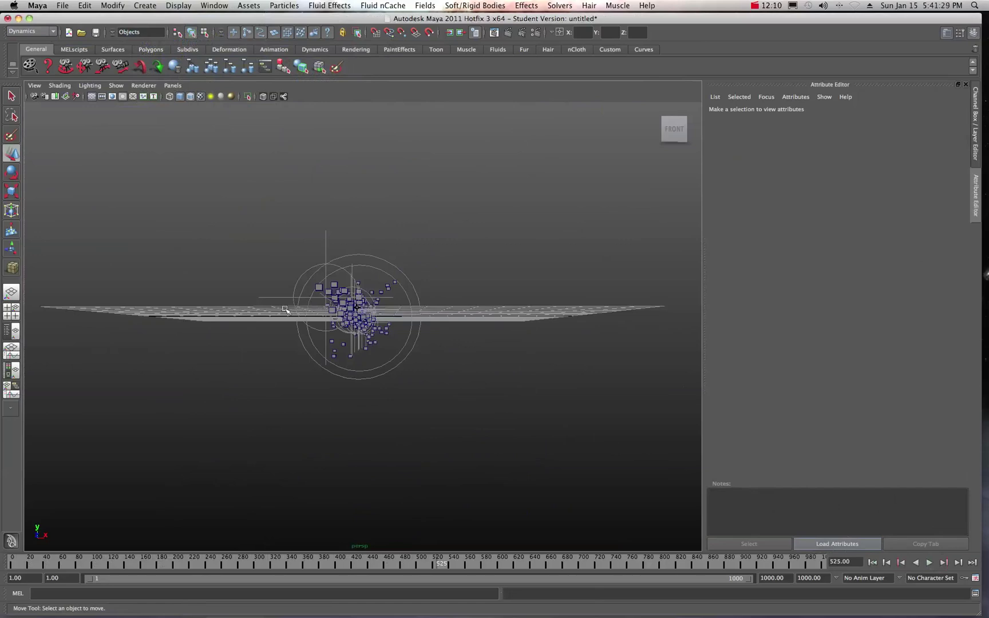
{"action": "left_click_drag", "start_coordinate": [289, 306], "coordinate": [321, 309], "text": "alt"}
{"action": "scroll", "coordinate": [344, 318], "scroll_direction": "up", "scroll_amount": 5}
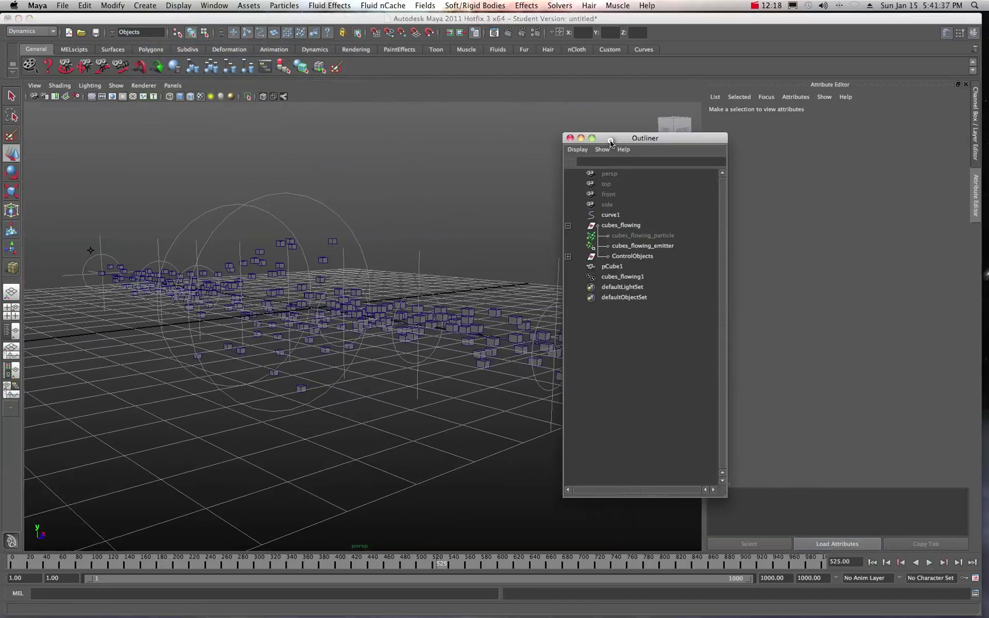
{"action": "left_click_drag", "start_coordinate": [610, 138], "coordinate": [567, 123]}
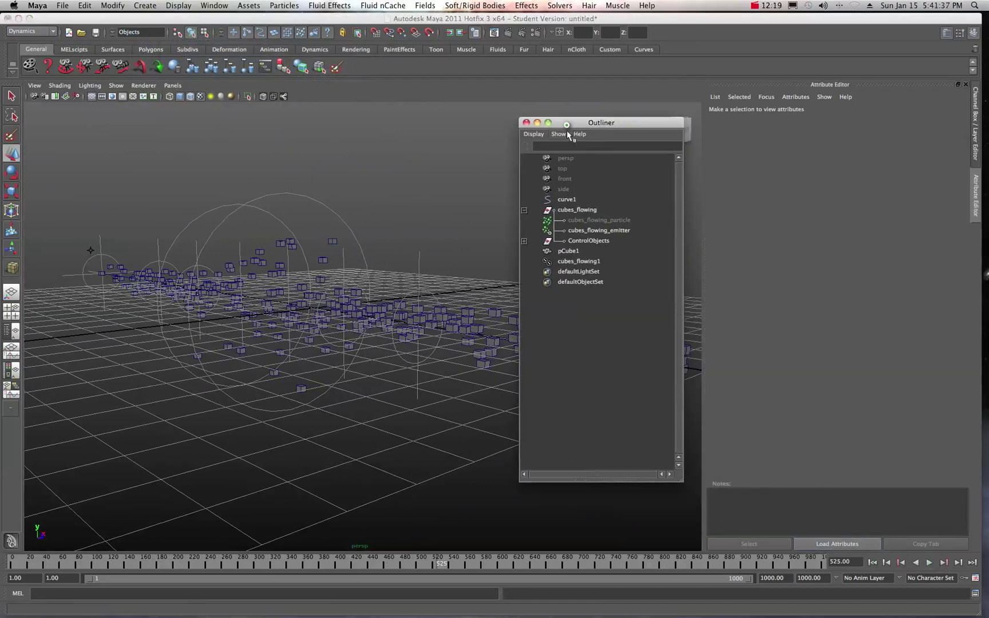
{"action": "left_click", "coordinate": [584, 231]}
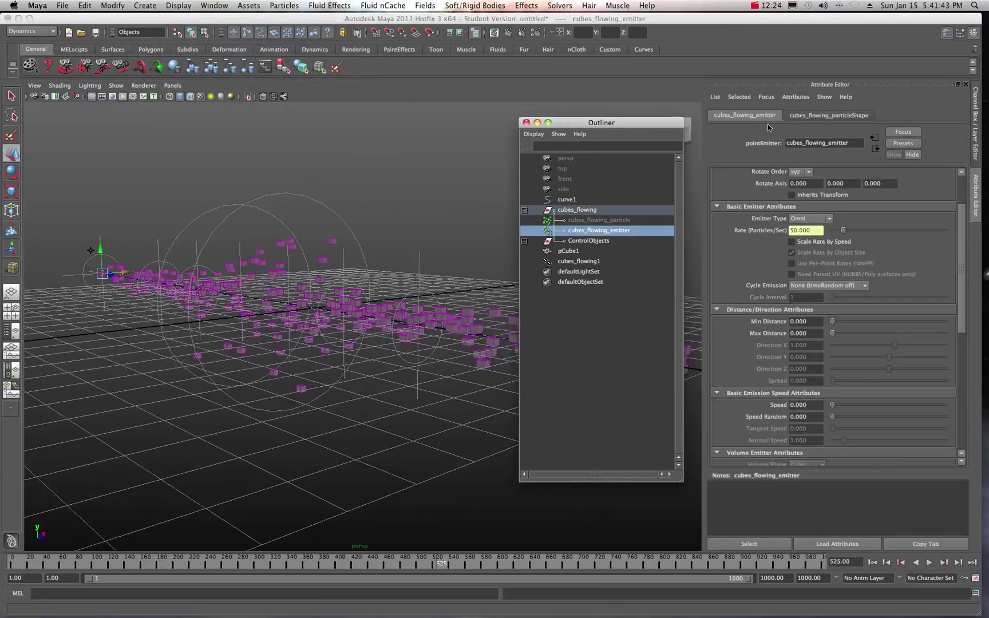
{"action": "left_click", "coordinate": [815, 116]}
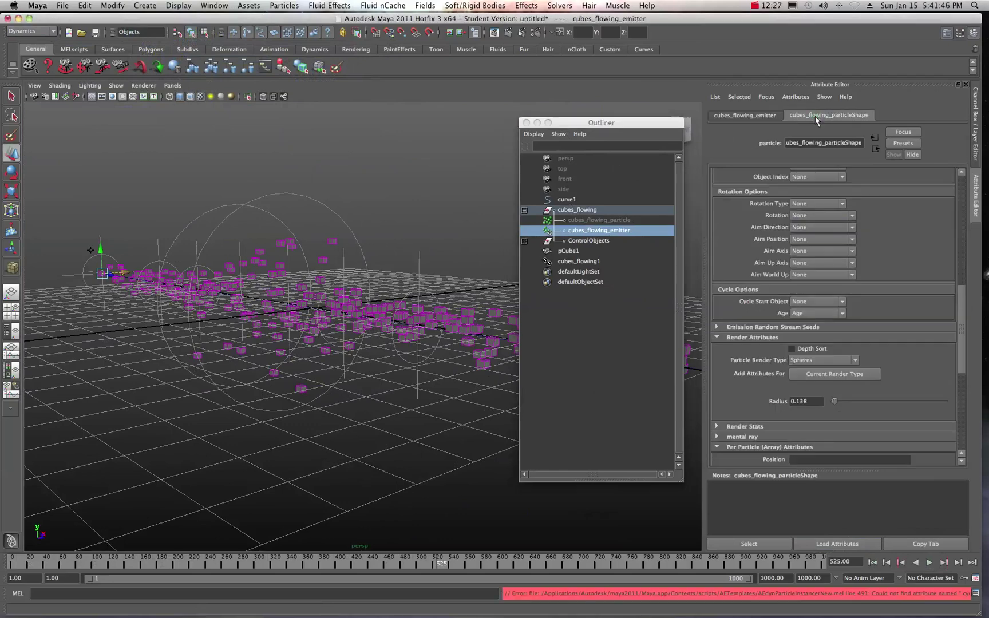
{"action": "left_click", "coordinate": [763, 116]}
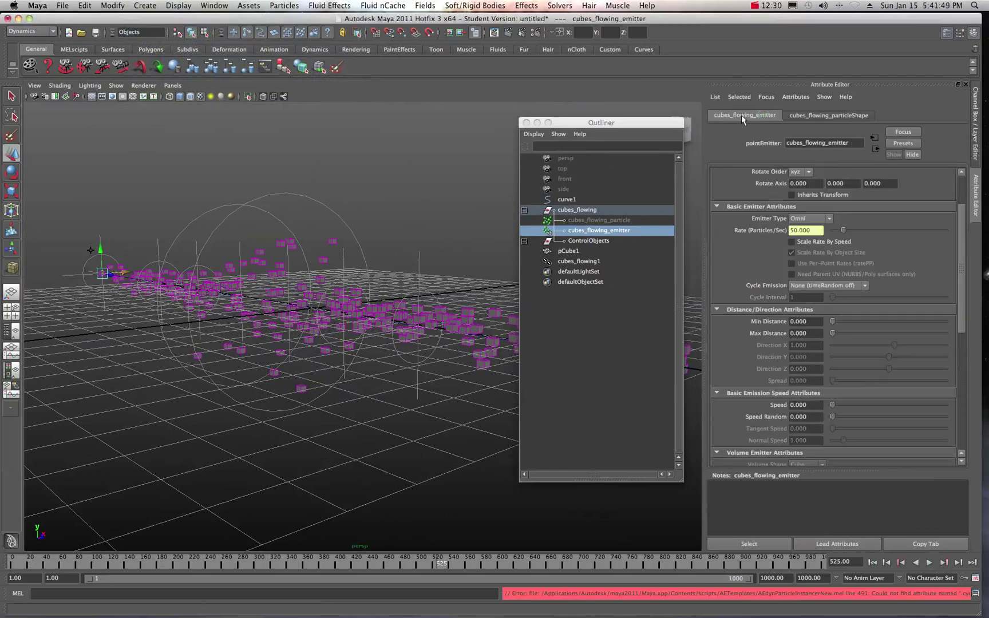
{"action": "scroll", "coordinate": [759, 252], "scroll_direction": "down", "scroll_amount": 10}
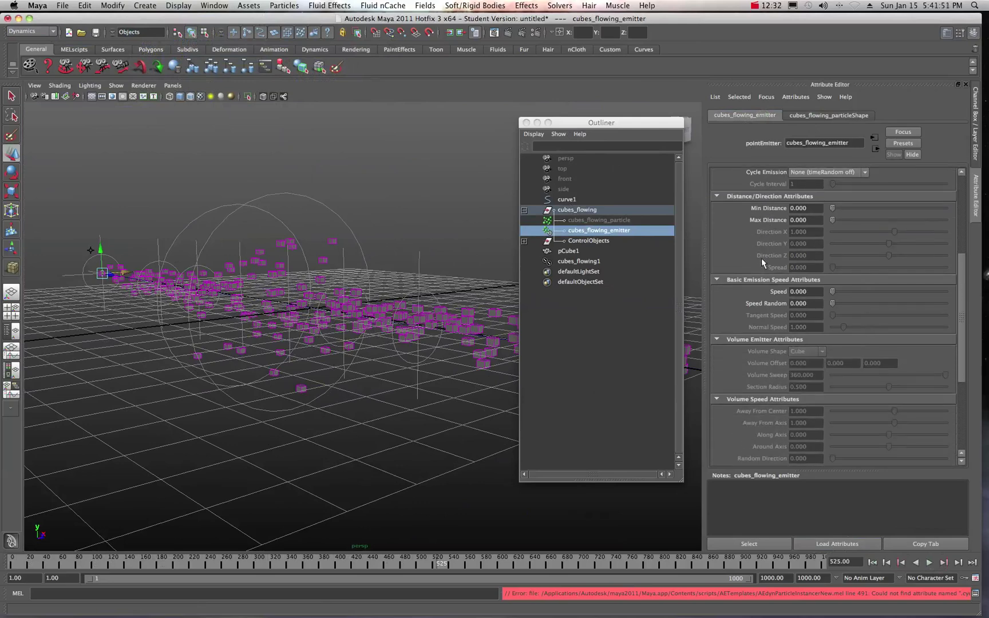
{"action": "scroll", "coordinate": [762, 261], "scroll_direction": "up", "scroll_amount": 4}
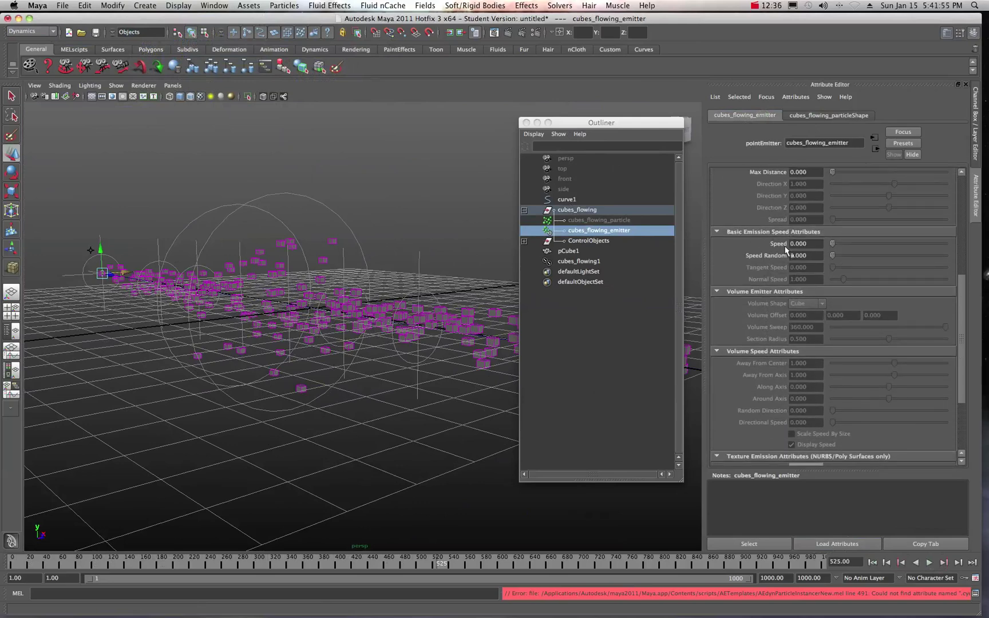
{"action": "scroll", "coordinate": [778, 246], "scroll_direction": "up", "scroll_amount": 6}
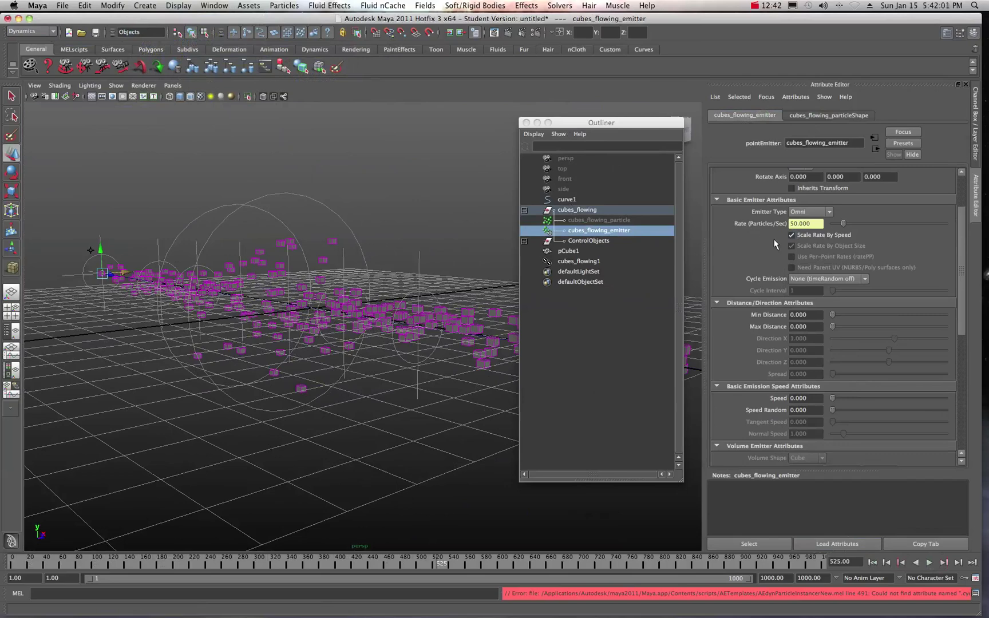
{"action": "scroll", "coordinate": [774, 245], "scroll_direction": "down", "scroll_amount": 8}
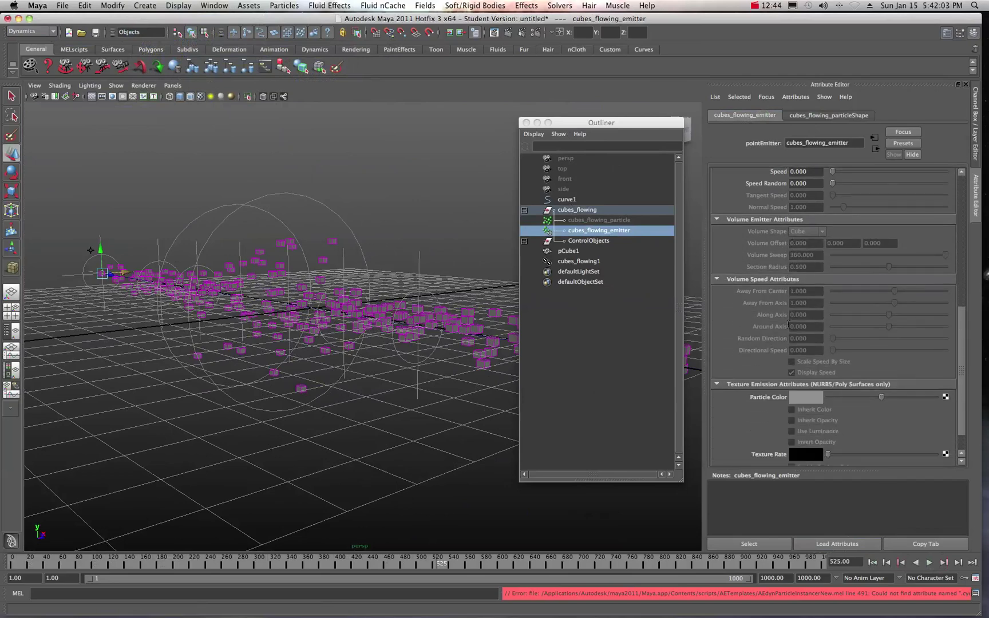
{"action": "scroll", "coordinate": [766, 319], "scroll_direction": "up", "scroll_amount": 2}
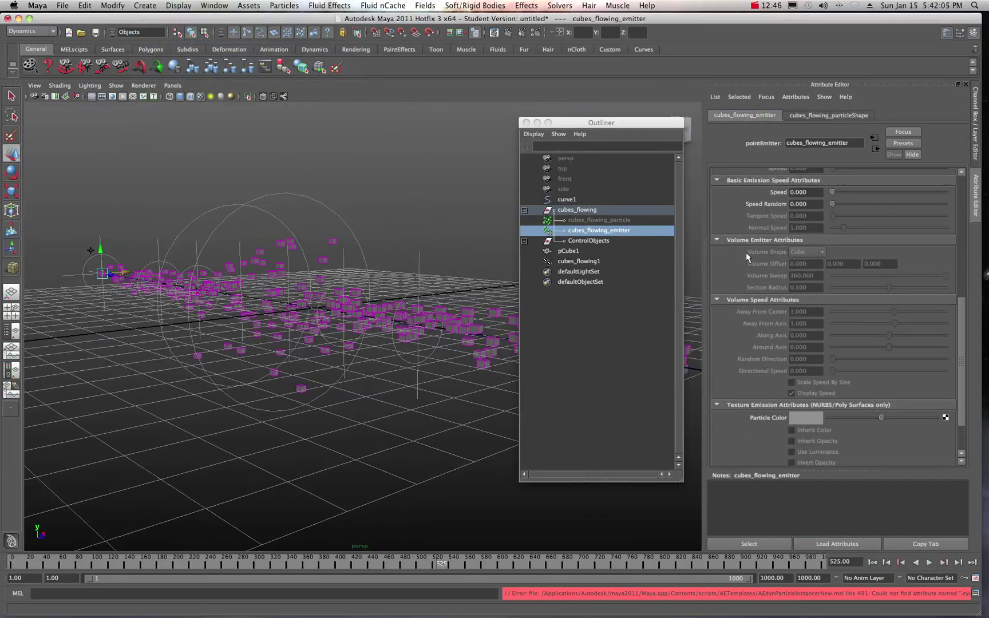
- Set the emission Speed of cubes_flowing_emitter to 0.091 and replay the simulation from the first frame for a short check
{"action": "left_click_drag", "start_coordinate": [833, 191], "coordinate": [835, 193]}
{"action": "left_click", "coordinate": [872, 562]}
{"action": "left_click", "coordinate": [930, 562]}
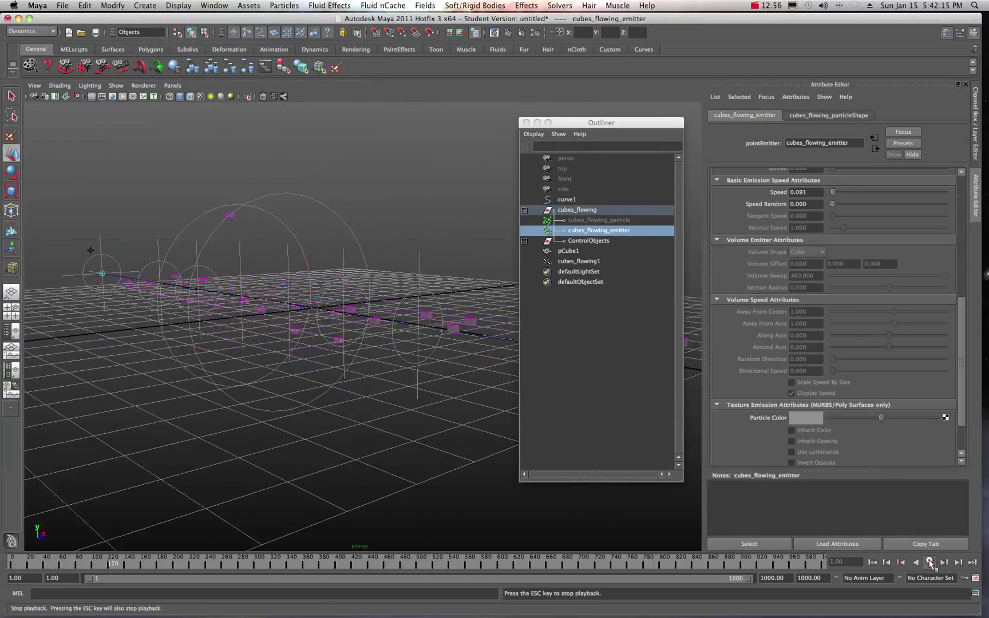
{"action": "left_click", "coordinate": [929, 562]}
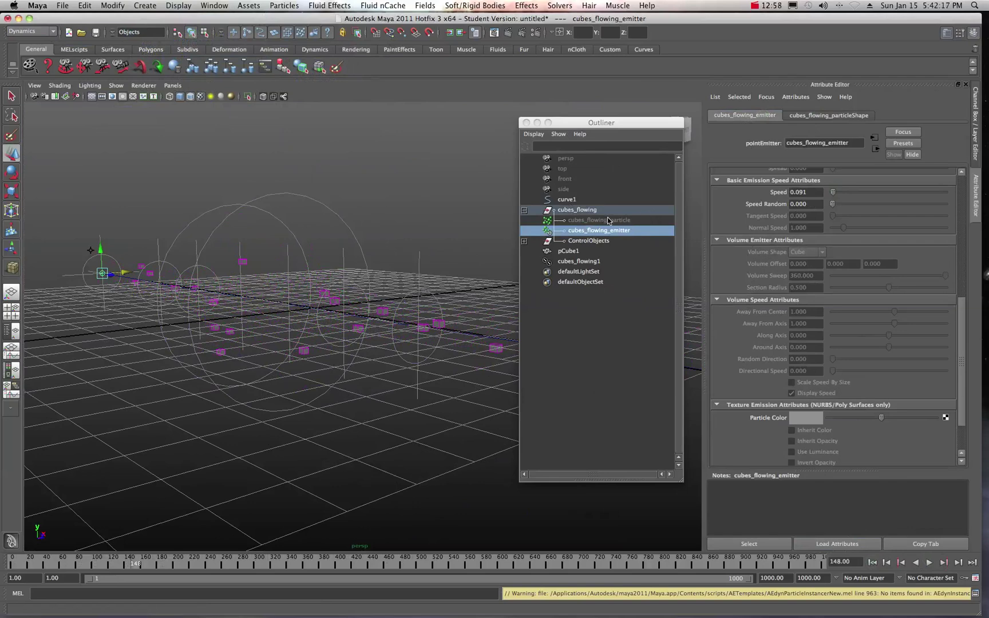
- Add a keyable per-particle vector attribute named cubey to cubes_flowing_particleShape
{"action": "left_click", "coordinate": [808, 117]}
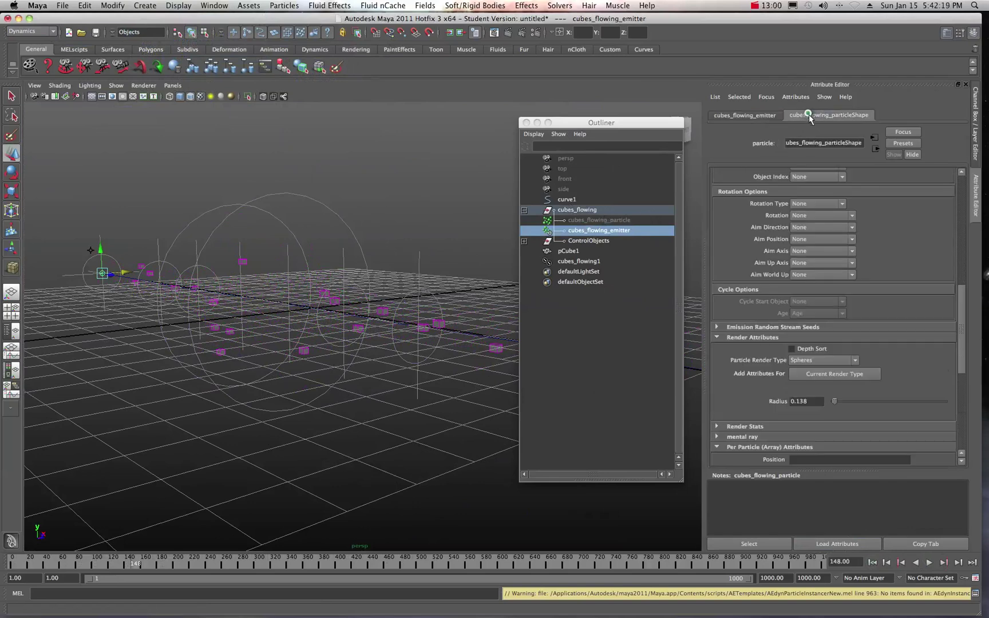
{"action": "scroll", "coordinate": [745, 271], "scroll_direction": "up", "scroll_amount": 10}
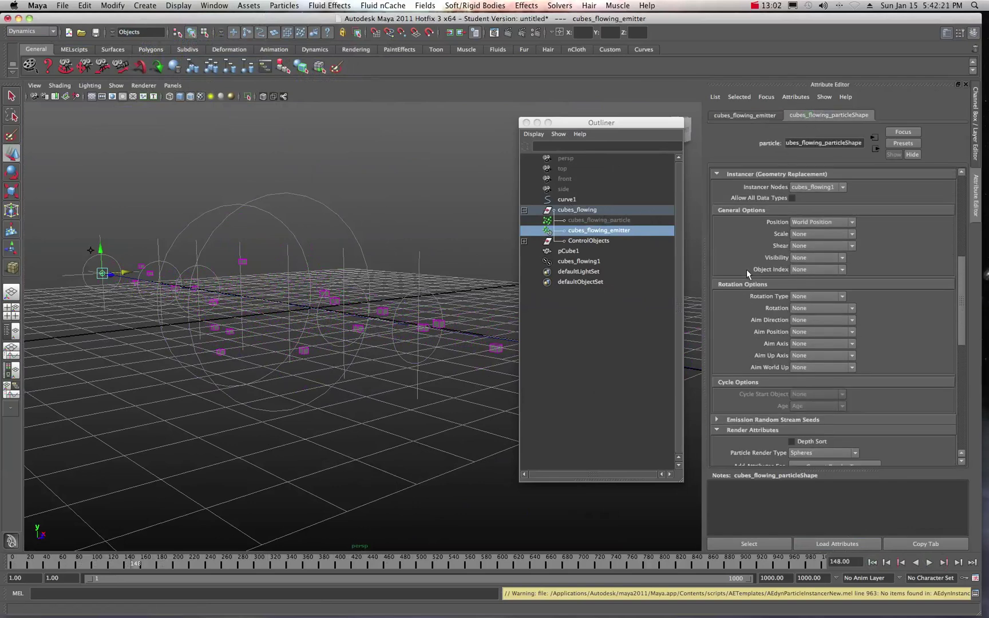
{"action": "scroll", "coordinate": [746, 267], "scroll_direction": "up", "scroll_amount": 5}
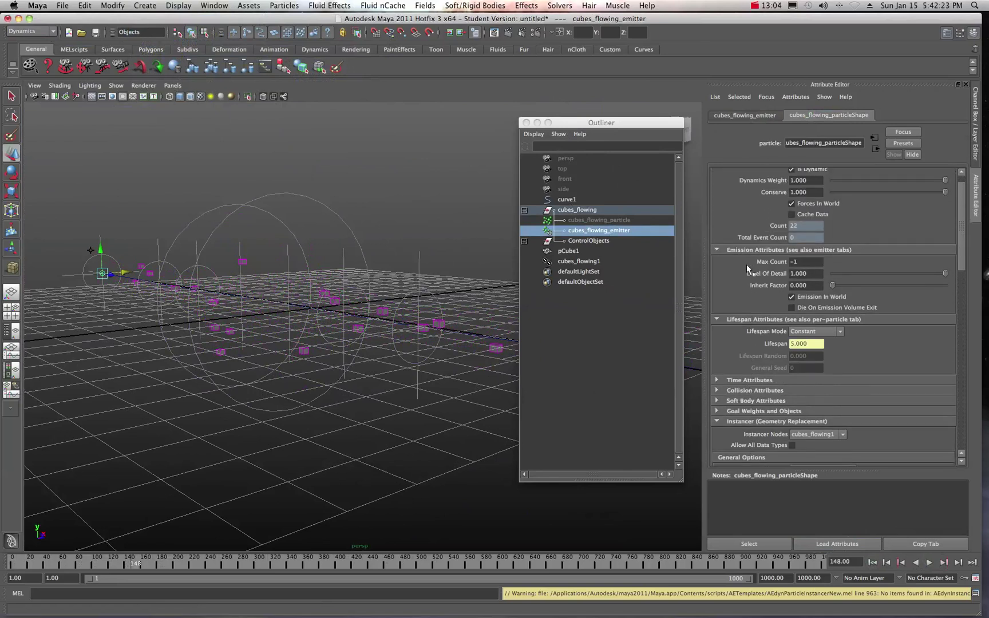
{"action": "scroll", "coordinate": [750, 246], "scroll_direction": "down", "scroll_amount": 10}
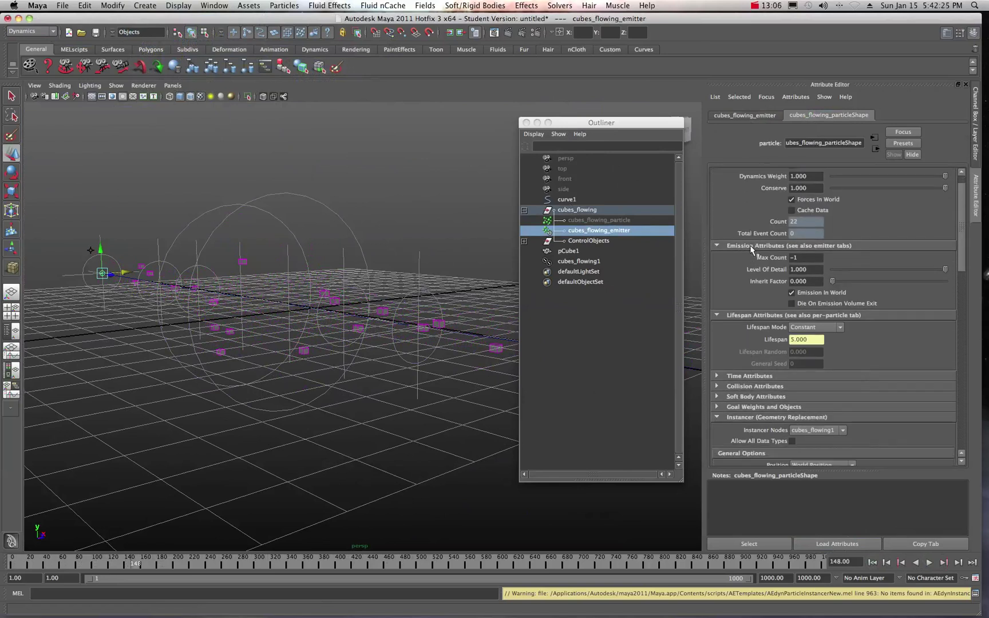
{"action": "scroll", "coordinate": [749, 245], "scroll_direction": "down", "scroll_amount": 10}
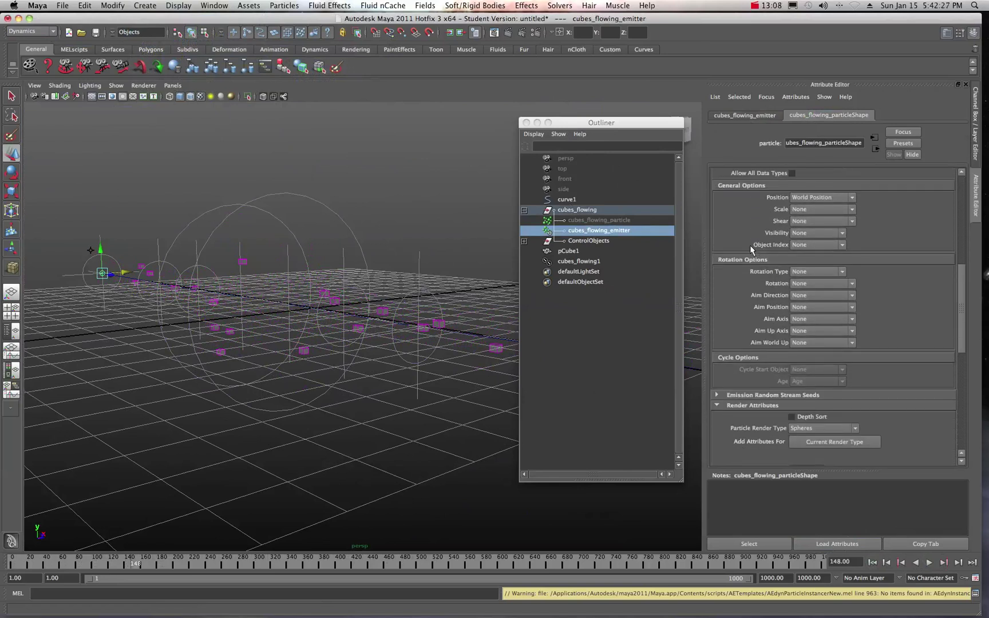
{"action": "scroll", "coordinate": [750, 245], "scroll_direction": "down", "scroll_amount": 2}
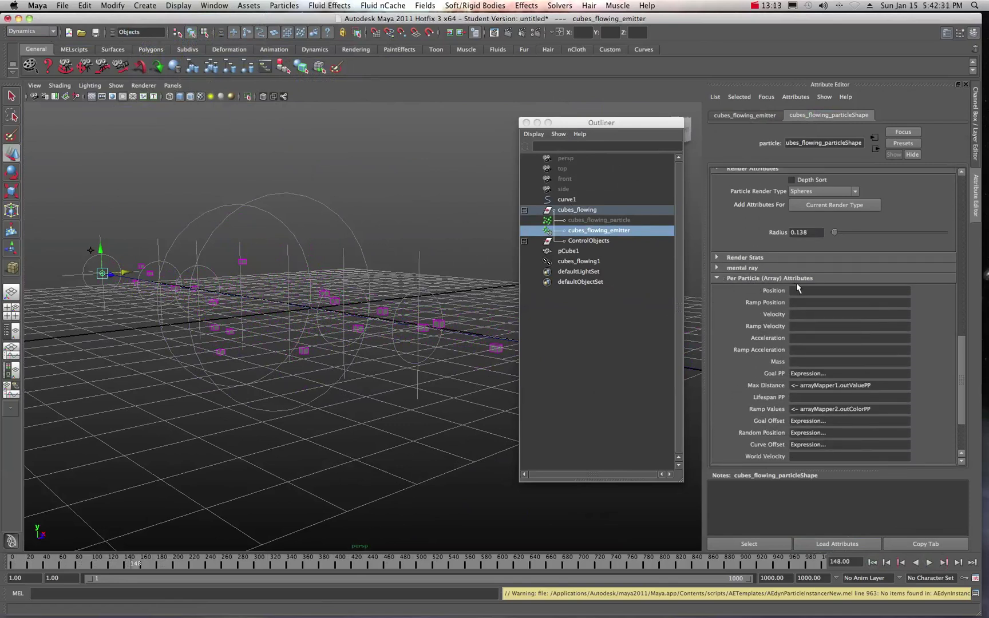
{"action": "scroll", "coordinate": [764, 289], "scroll_direction": "down", "scroll_amount": 1}
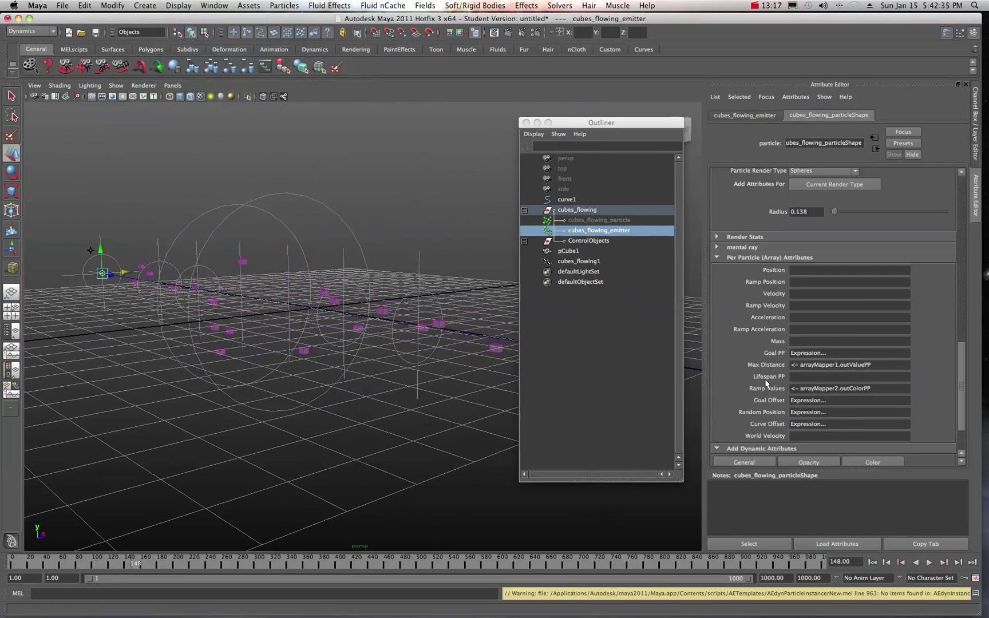
{"action": "scroll", "coordinate": [761, 367], "scroll_direction": "down", "scroll_amount": 1}
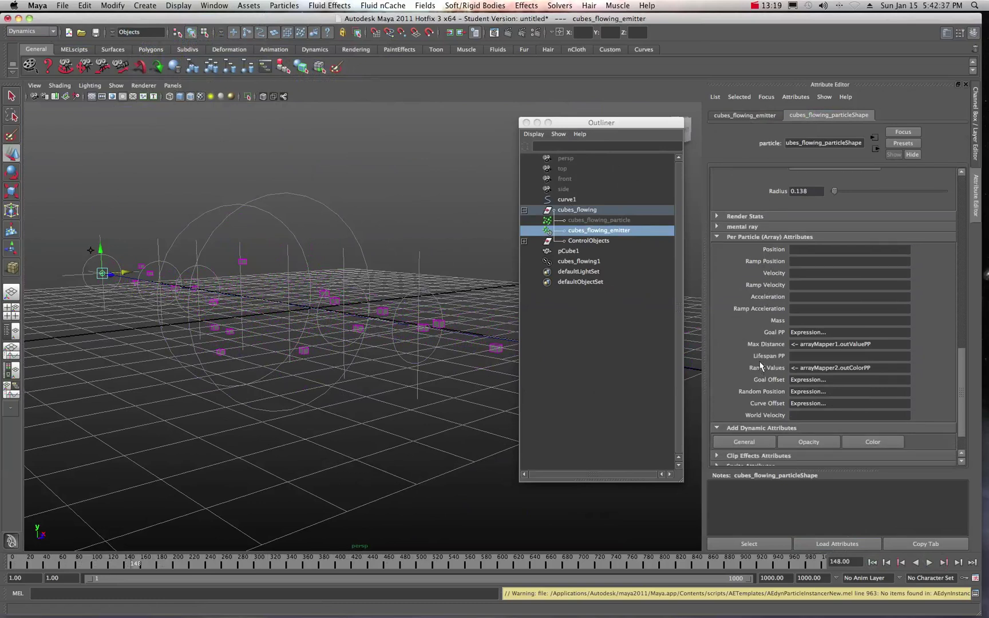
{"action": "scroll", "coordinate": [776, 289], "scroll_direction": "down", "scroll_amount": 1}
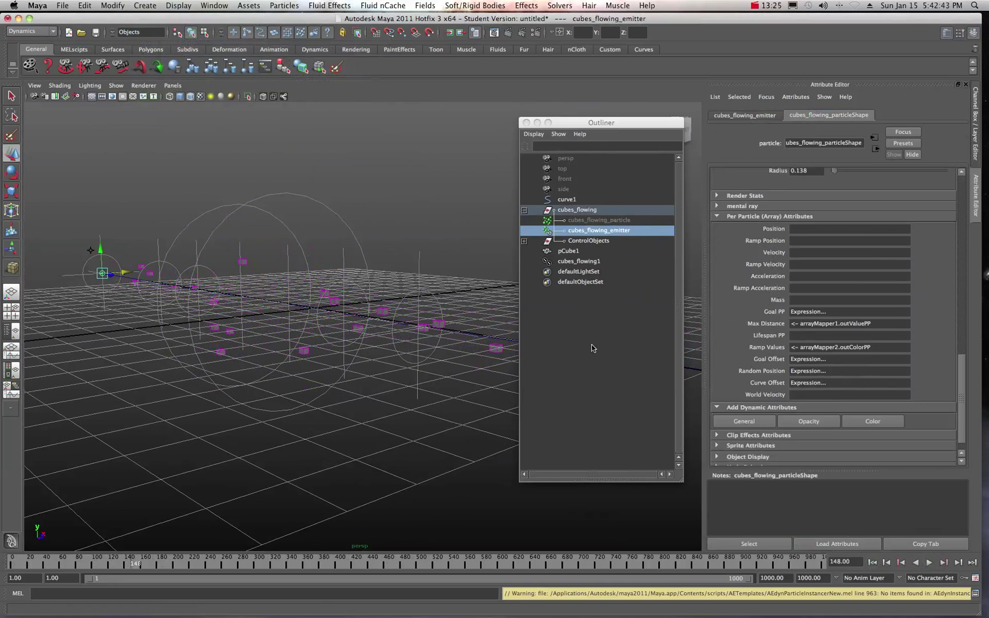
{"action": "left_click", "coordinate": [744, 422]}
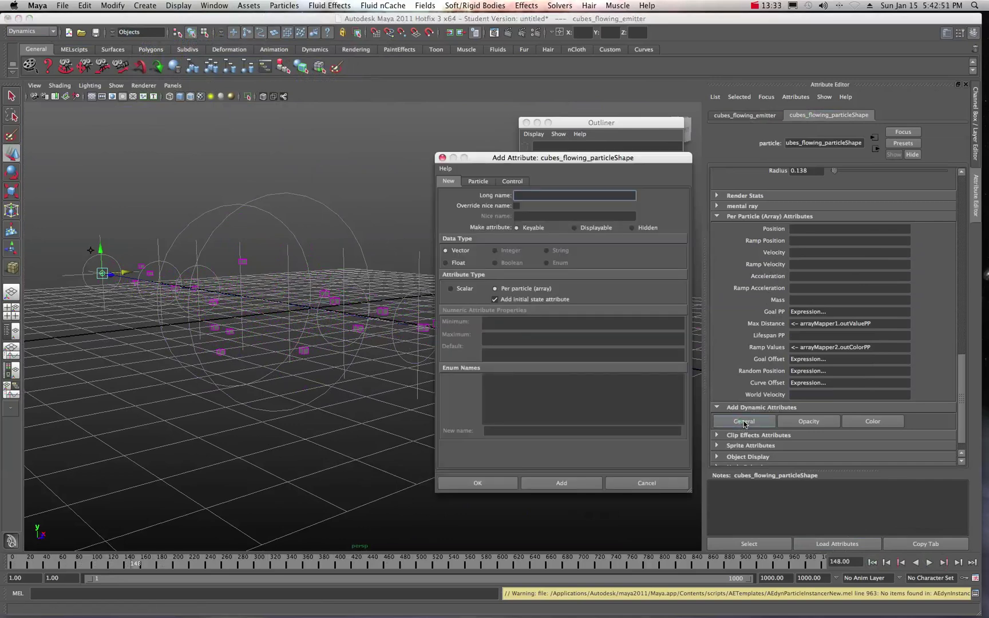
{"action": "left_click_drag", "start_coordinate": [544, 162], "coordinate": [499, 160]}
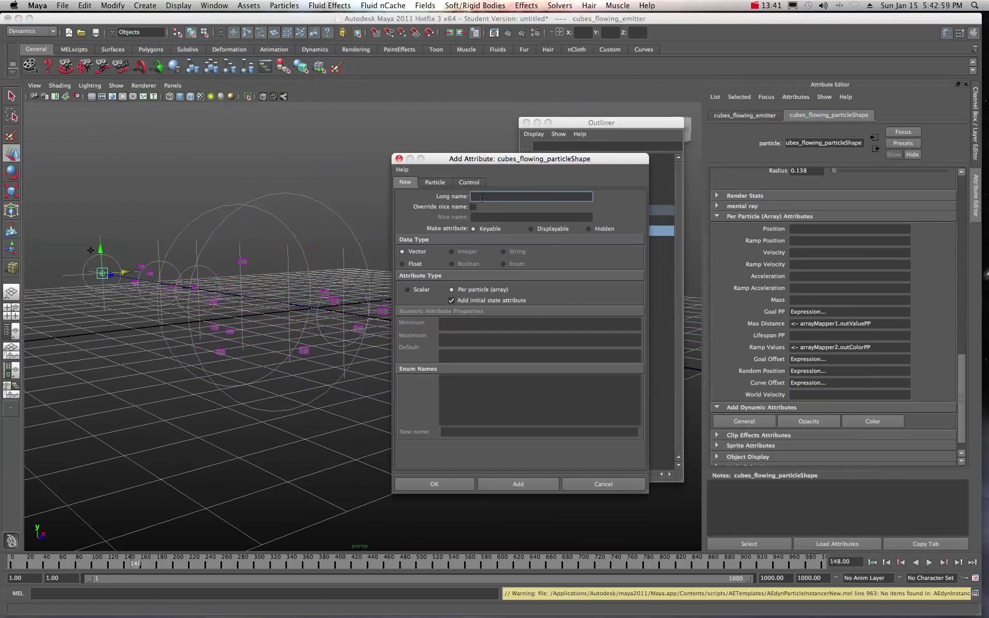
{"action": "type", "text": "cubey"}
{"action": "left_click", "coordinate": [433, 486]}
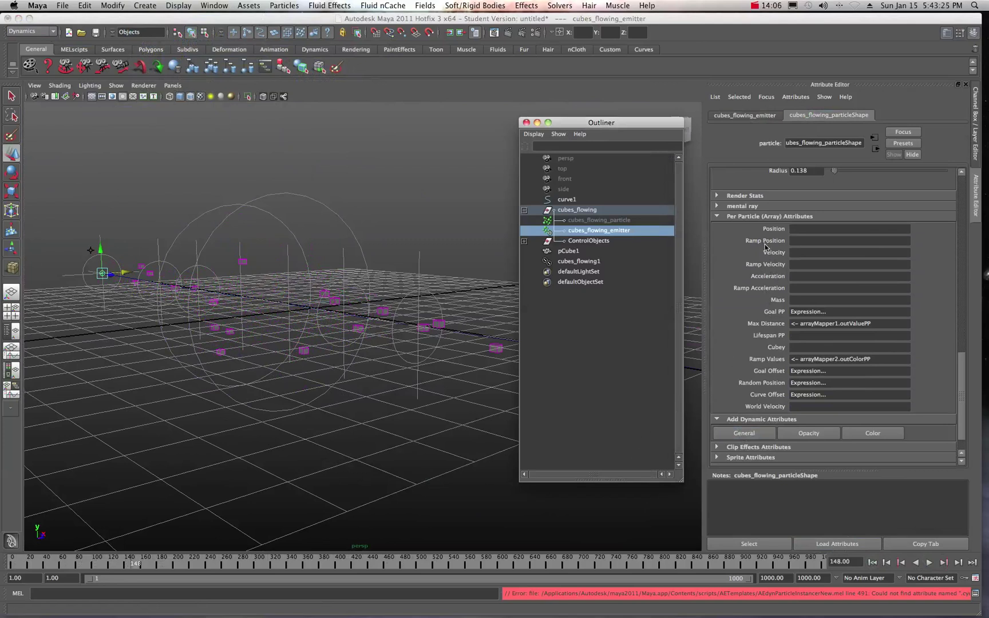
- Add a second keyable per-particle vector attribute named rotateMe to cubes_flowing_particleShape
{"action": "scroll", "coordinate": [762, 300], "scroll_direction": "down", "scroll_amount": 2}
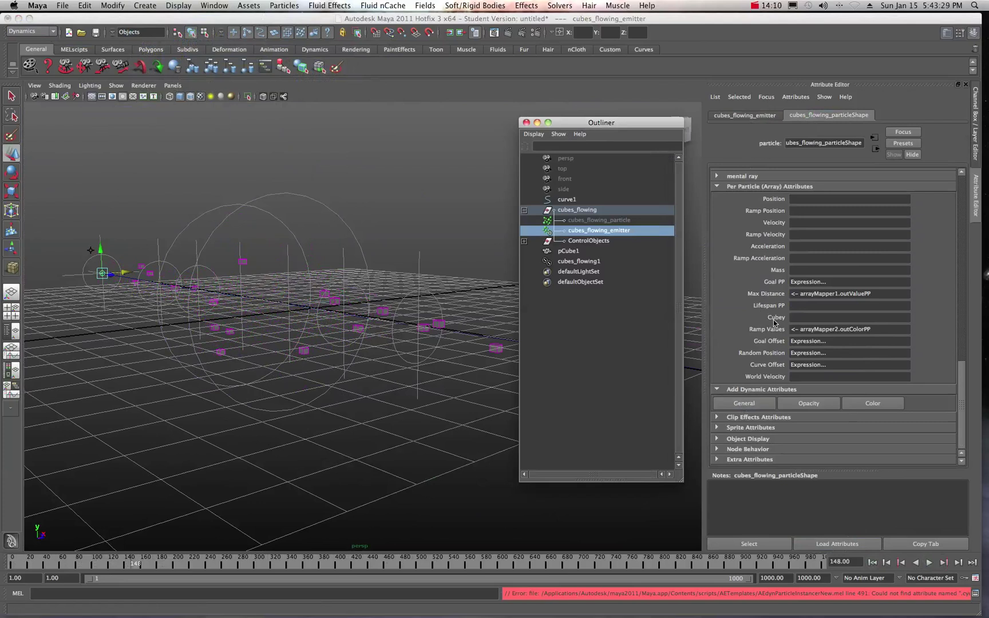
{"action": "left_click", "coordinate": [773, 318]}
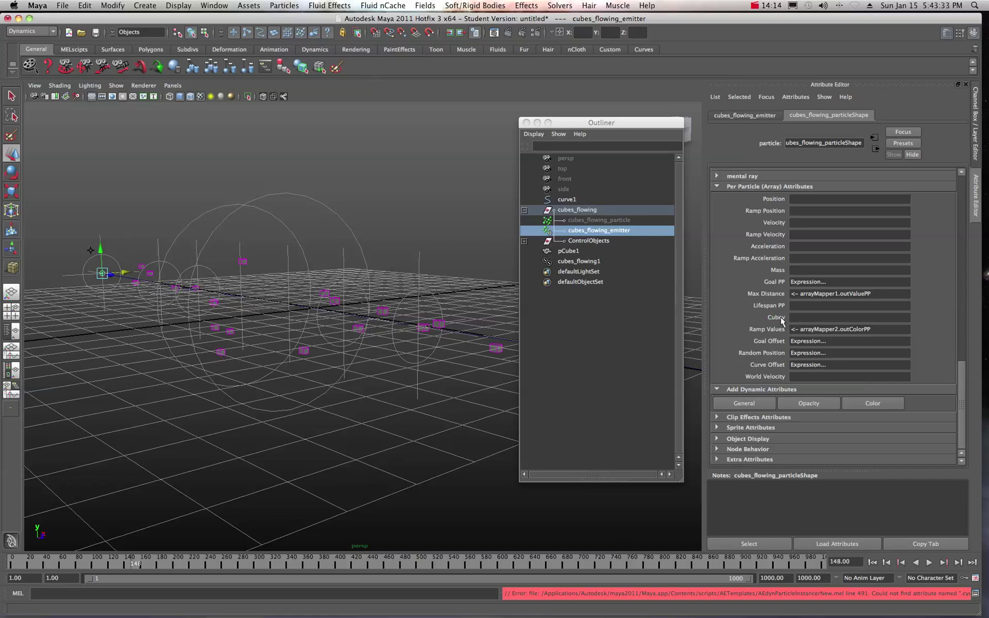
{"action": "left_click", "coordinate": [779, 317]}
{"action": "left_click", "coordinate": [744, 403]}
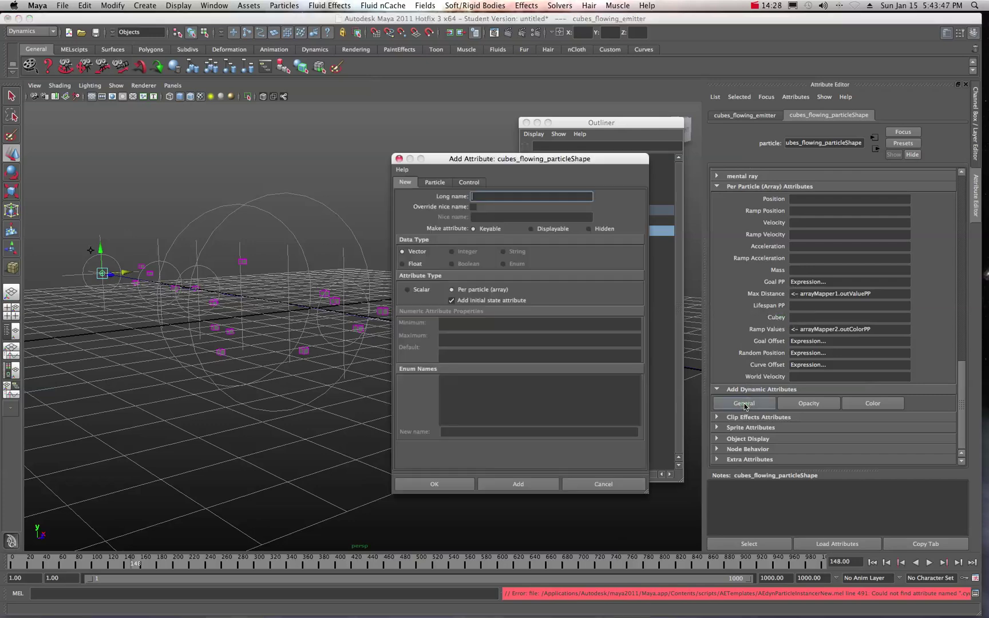
{"action": "left_click", "coordinate": [481, 196]}
{"action": "type", "text": "rotateMe"}
{"action": "left_click", "coordinate": [434, 484]}
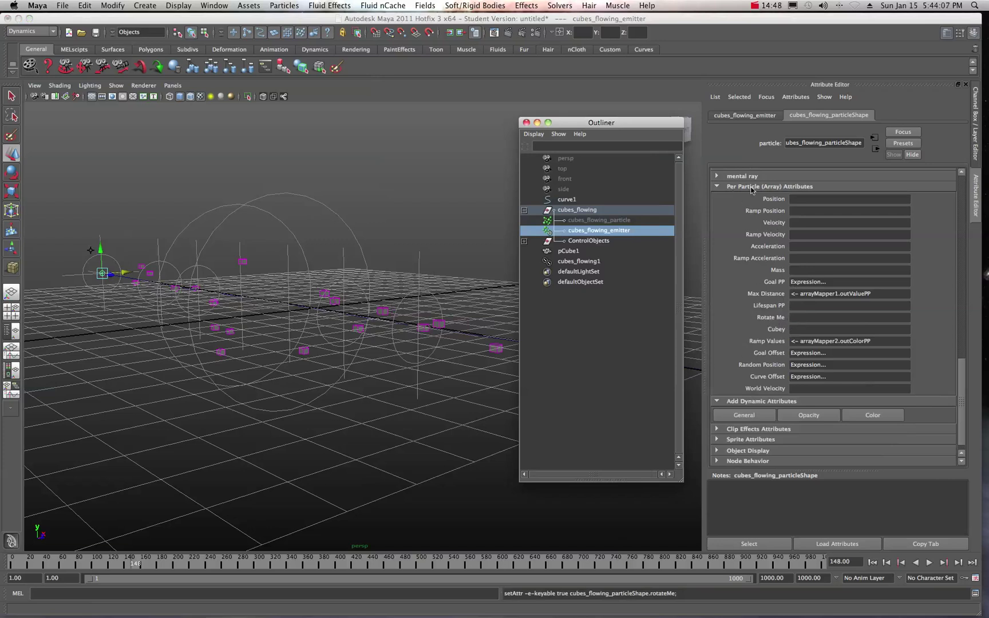
- Open the creation expression of the Rotate Me attribute and start a new line at the end of its code
{"action": "left_click", "coordinate": [798, 319]}
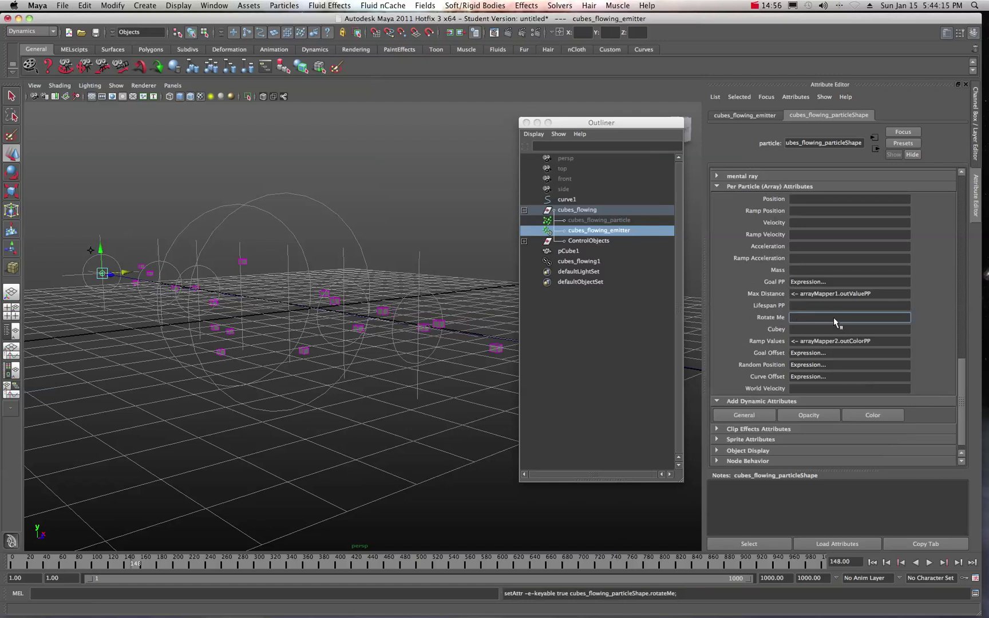
{"action": "right_click", "coordinate": [833, 317]}
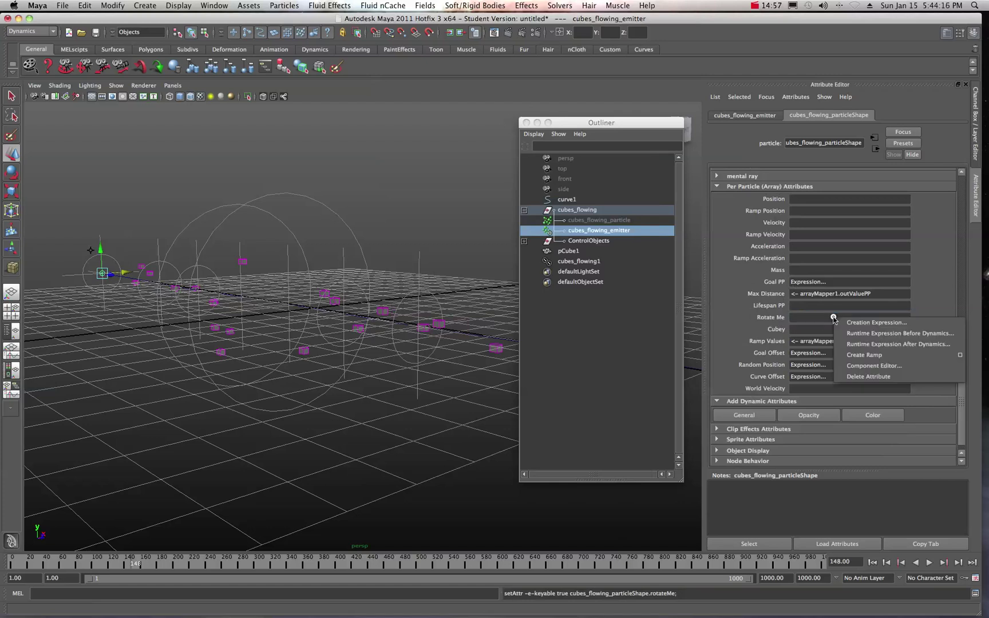
{"action": "left_click", "coordinate": [869, 324]}
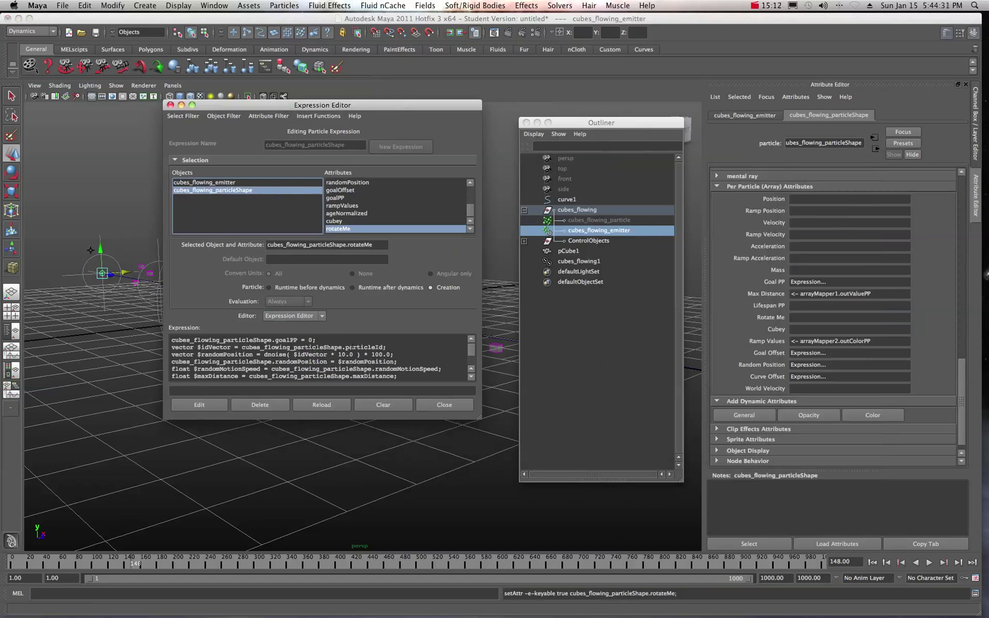
{"action": "scroll", "coordinate": [401, 355], "scroll_direction": "down", "scroll_amount": 3}
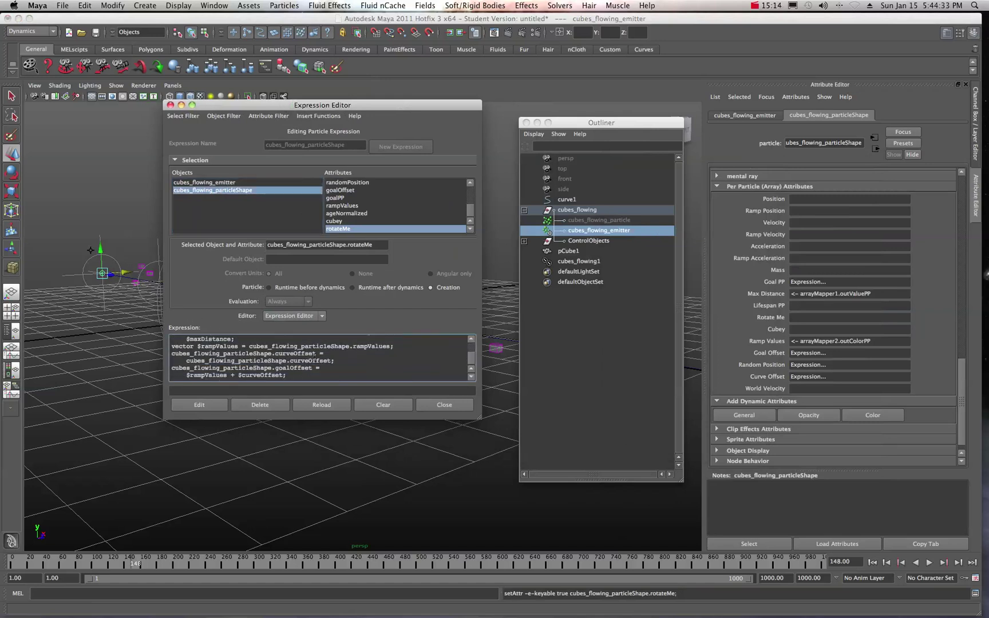
{"action": "left_click", "coordinate": [288, 376]}
{"action": "key", "text": "Return"}
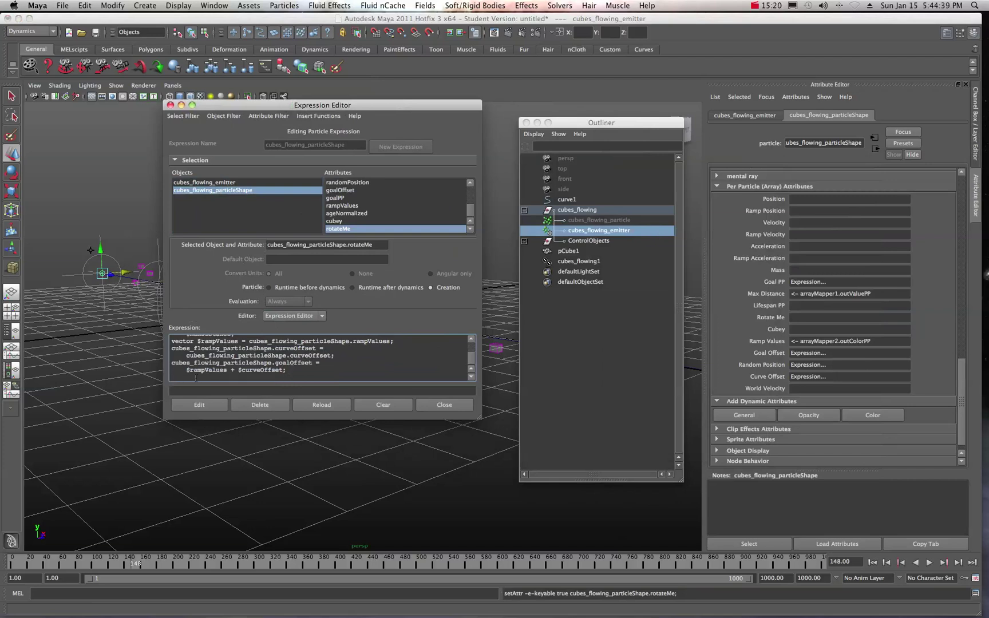
- Switch to TextEdit and copy the three lines from seed(particleId); through rotateMe=<<$rotRand,$rotRand,$rotRand>>;
{"action": "key", "text": "super+Tab"}
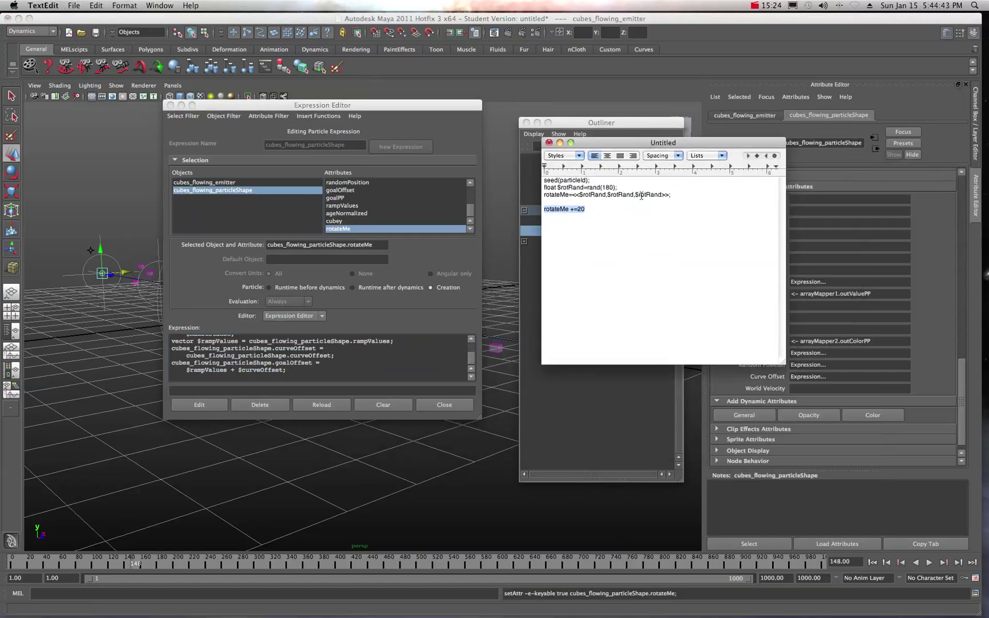
{"action": "left_click", "coordinate": [670, 195]}
{"action": "left_click_drag", "start_coordinate": [670, 195], "coordinate": [525, 180]}
{"action": "key", "text": "super+c"}
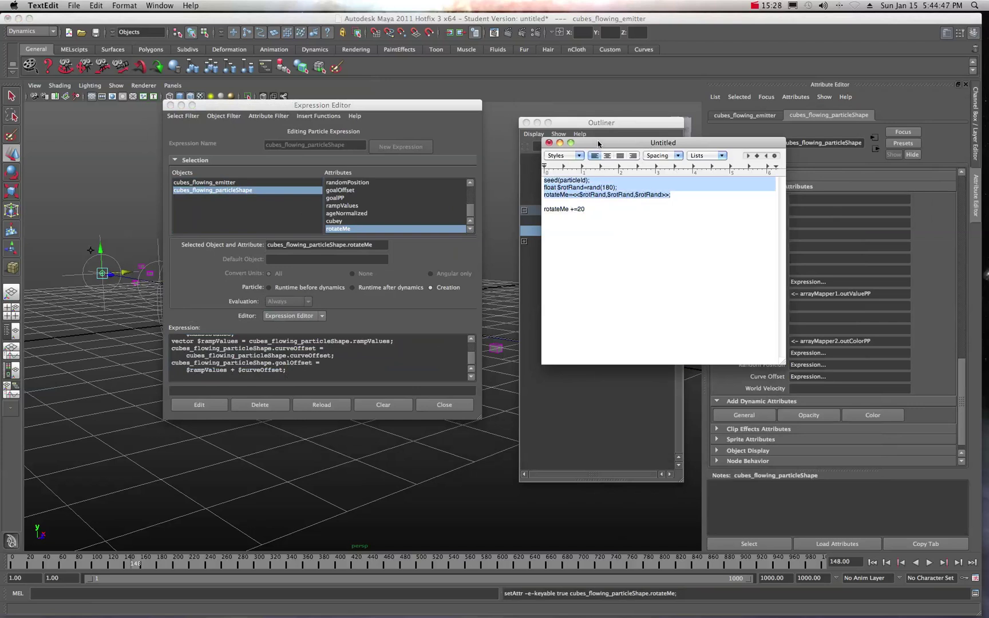
{"action": "left_click_drag", "start_coordinate": [600, 142], "coordinate": [572, 143]}
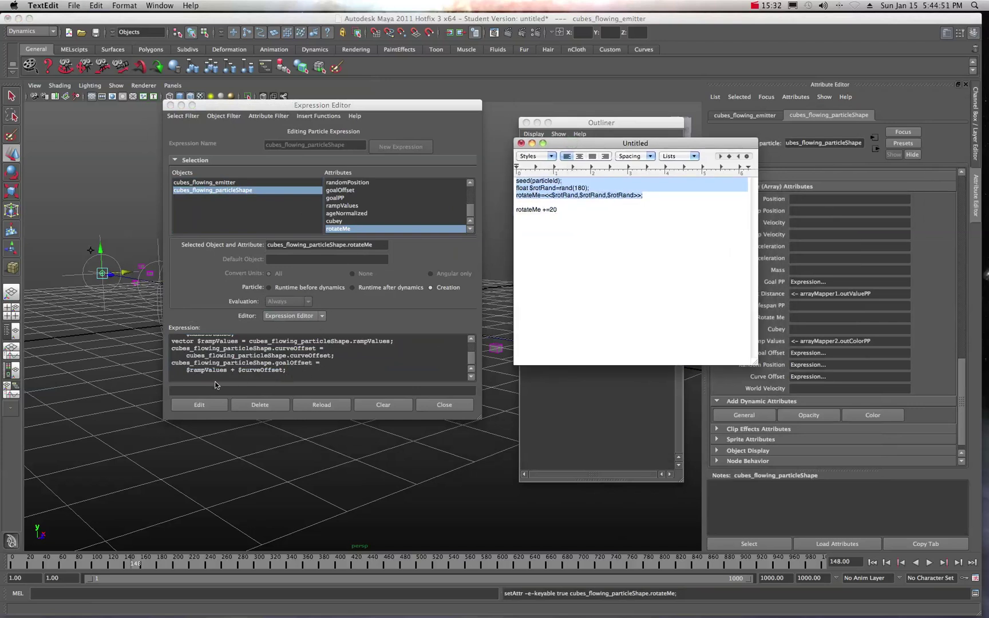
- Back in Maya, paste the copied seed, $rotRand and rotateMe lines at the end of the creation expression and commit the edit
{"action": "left_click", "coordinate": [171, 378]}
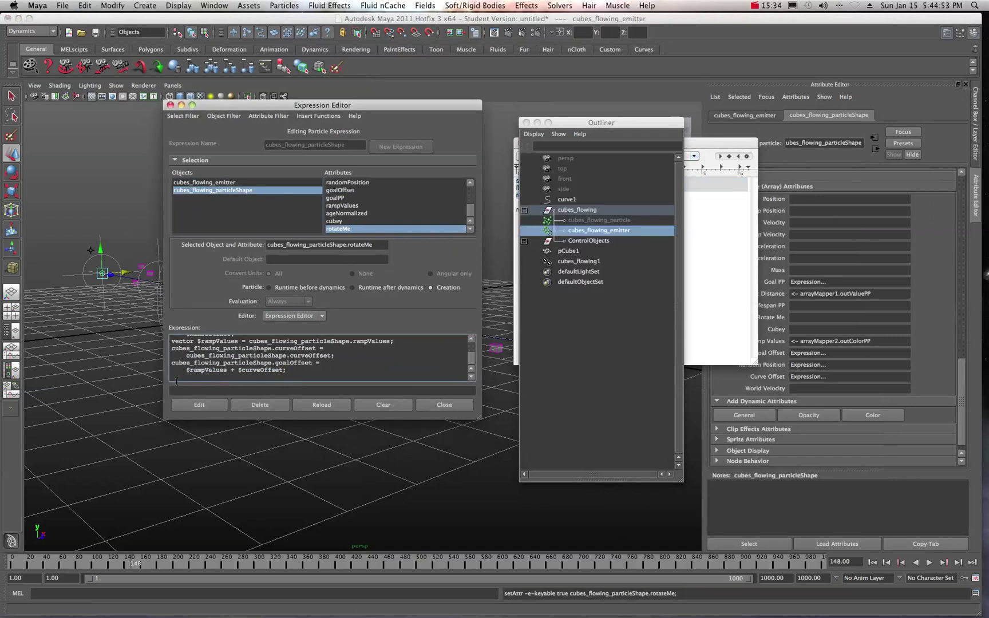
{"action": "key", "text": "super+v"}
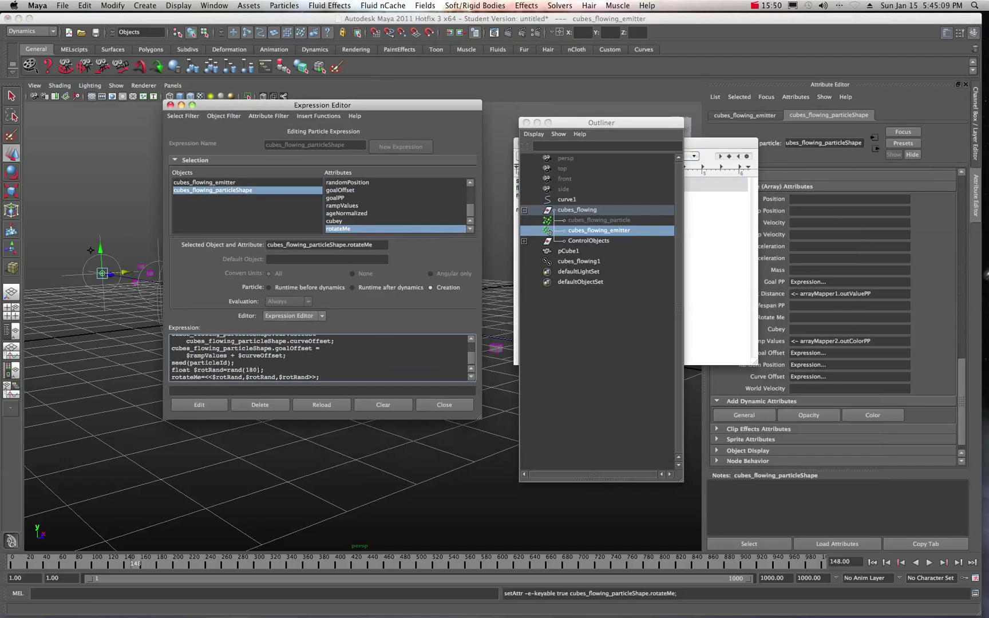
{"action": "left_click", "coordinate": [196, 404]}
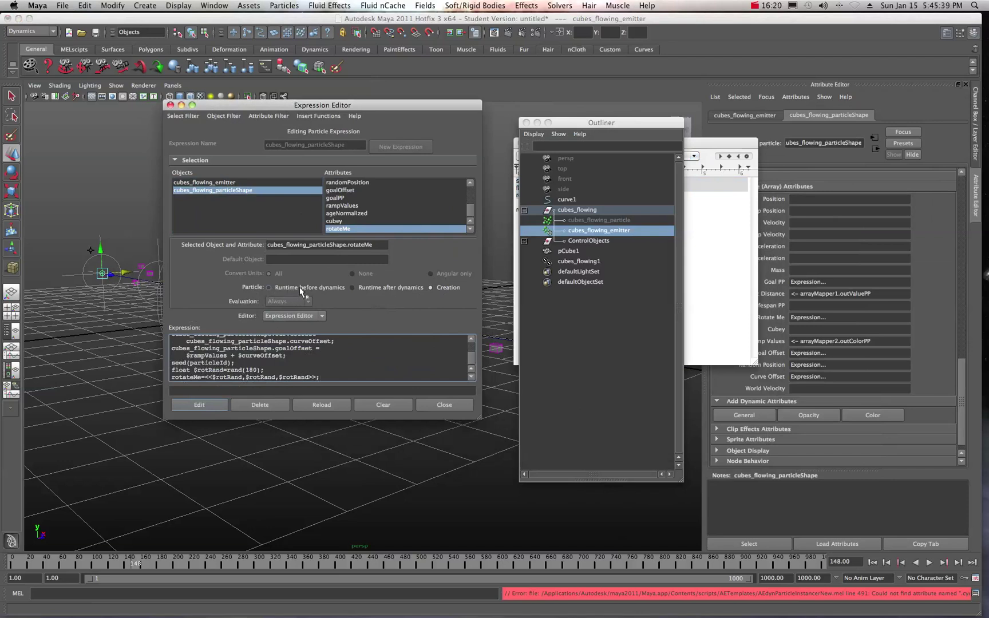
- Append the line rotateMe +=20 from the TextEdit notes to the runtime before dynamics expression and commit the edit
{"action": "left_click", "coordinate": [268, 287]}
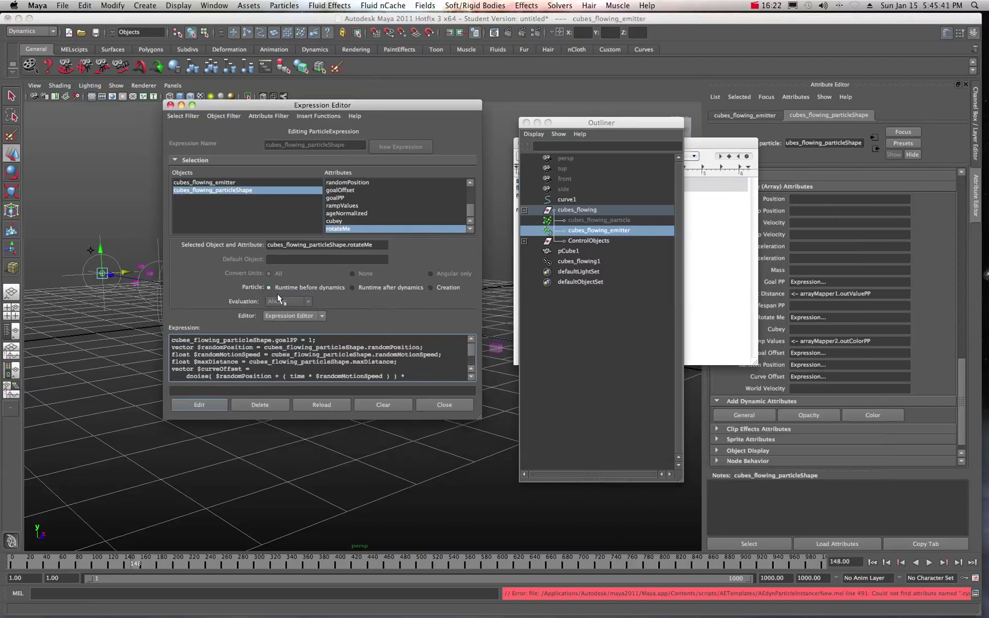
{"action": "scroll", "coordinate": [321, 358], "scroll_direction": "down", "scroll_amount": 5}
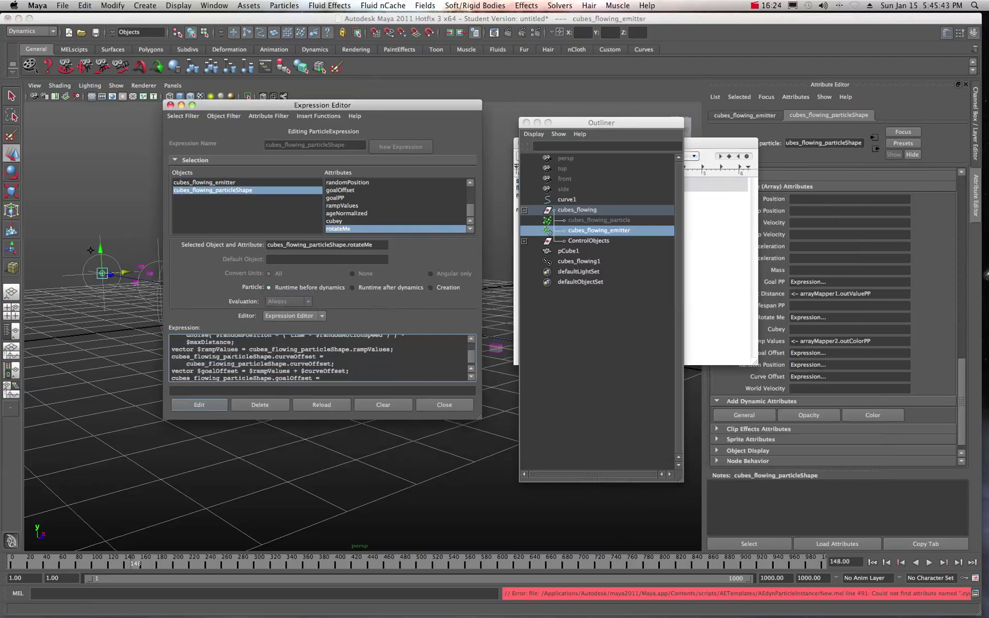
{"action": "left_click", "coordinate": [290, 378]}
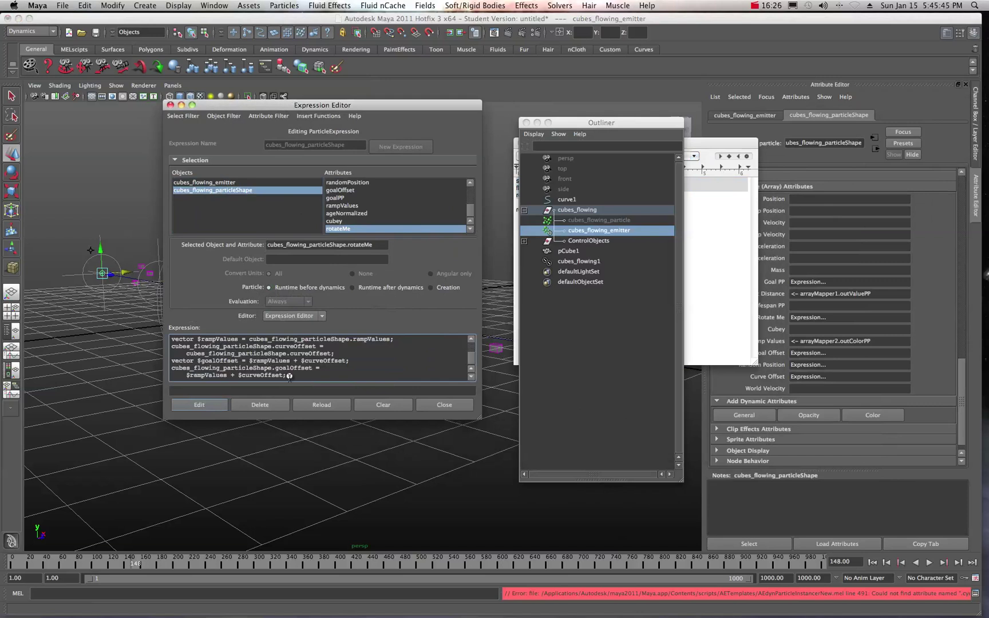
{"action": "key", "text": "Return"}
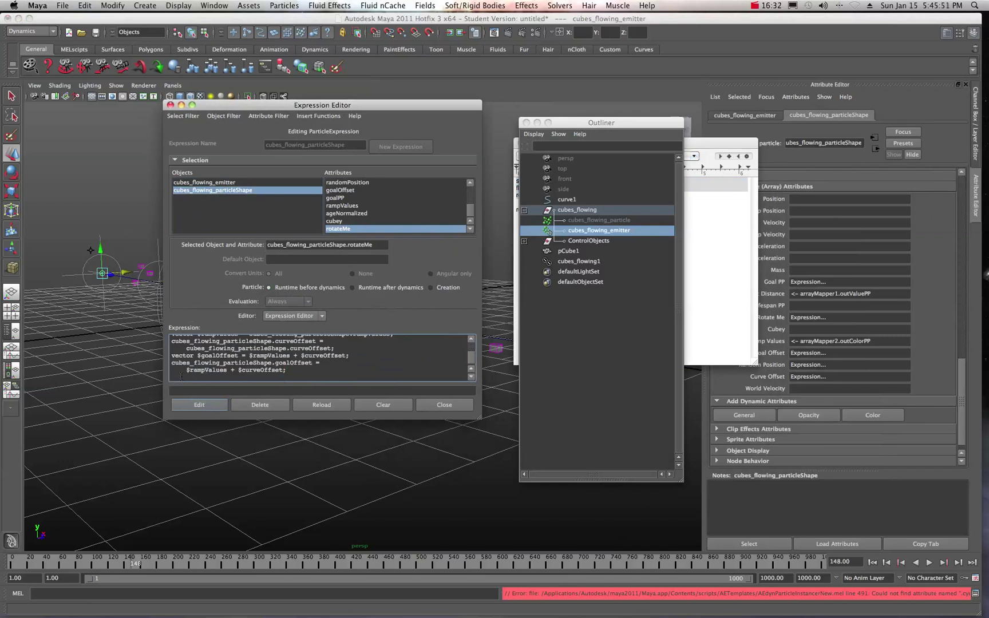
{"action": "left_click", "coordinate": [701, 149]}
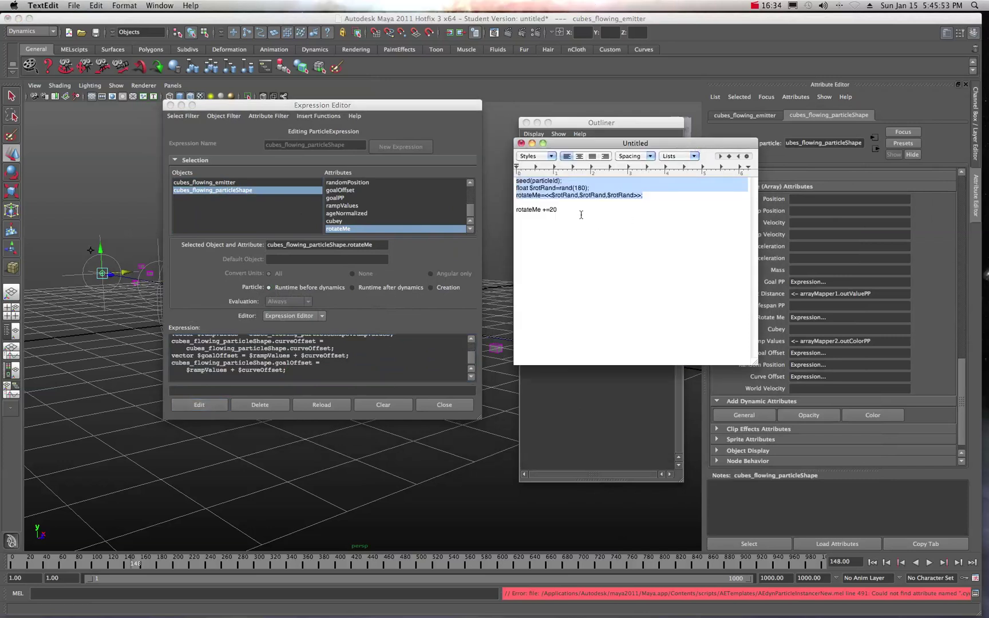
{"action": "left_click_drag", "start_coordinate": [558, 210], "coordinate": [512, 210]}
{"action": "key", "text": "super+c"}
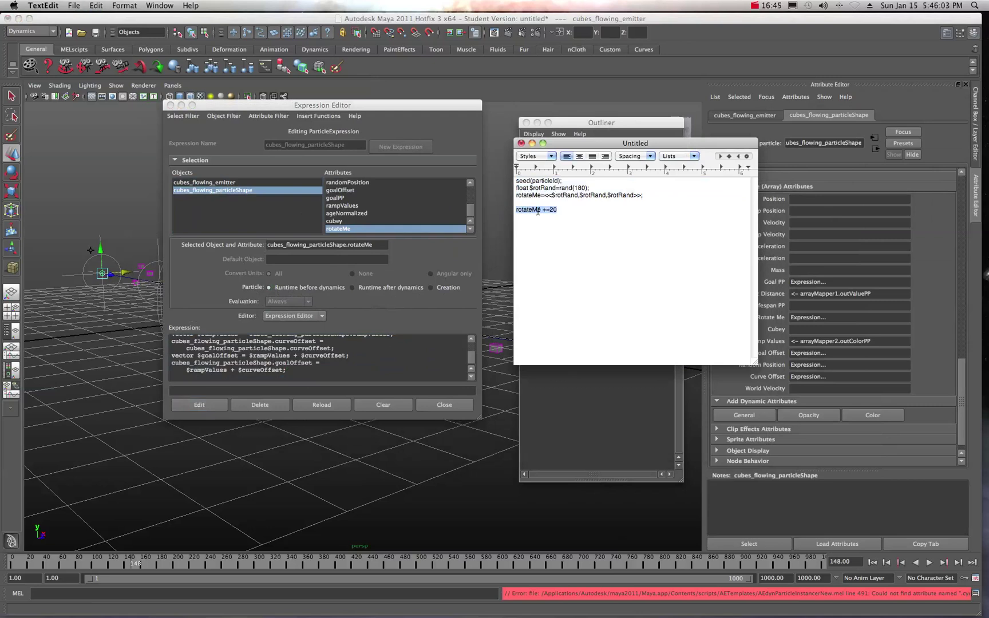
{"action": "left_click", "coordinate": [175, 380]}
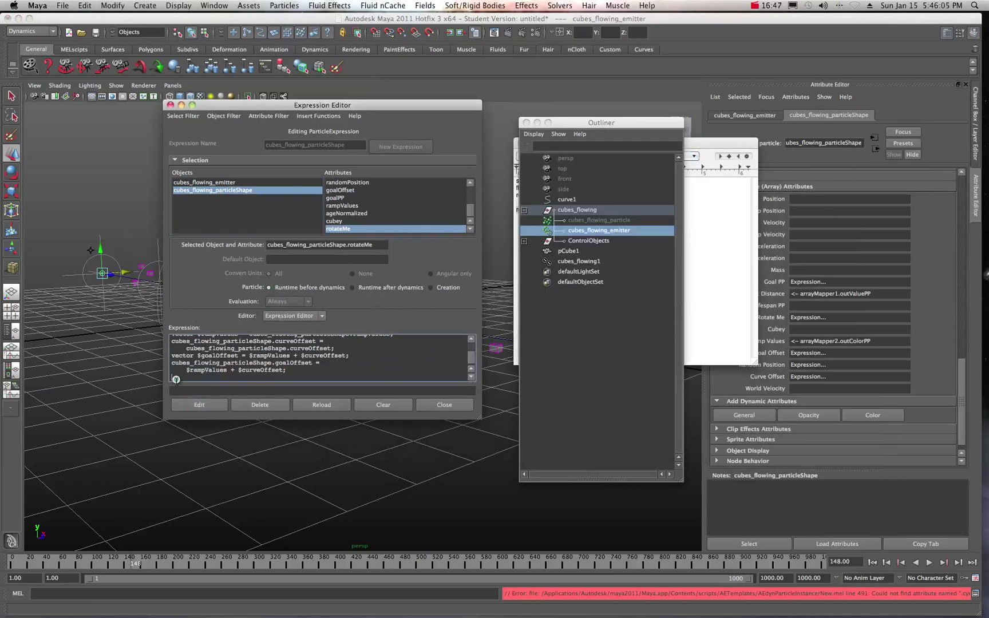
{"action": "key", "text": "super+v"}
{"action": "left_click", "coordinate": [202, 404]}
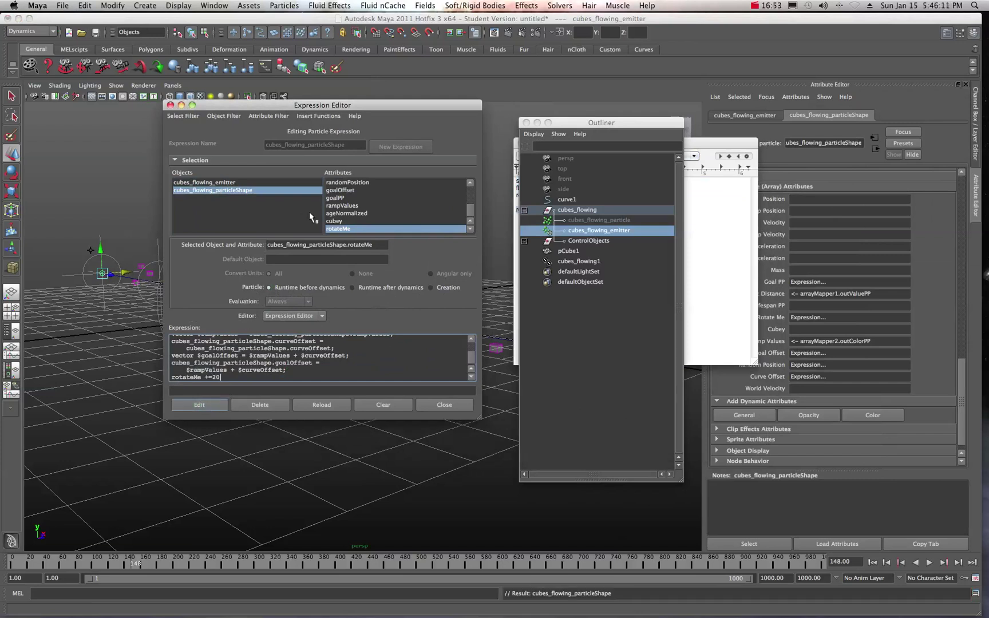
- Move the Expression Editor, Outliner and TextEdit windows aside to clear the perspective view
{"action": "left_click_drag", "start_coordinate": [281, 105], "coordinate": [988, 103]}
{"action": "left_click_drag", "start_coordinate": [628, 127], "coordinate": [988, 127]}
{"action": "left_click_drag", "start_coordinate": [614, 147], "coordinate": [988, 144]}
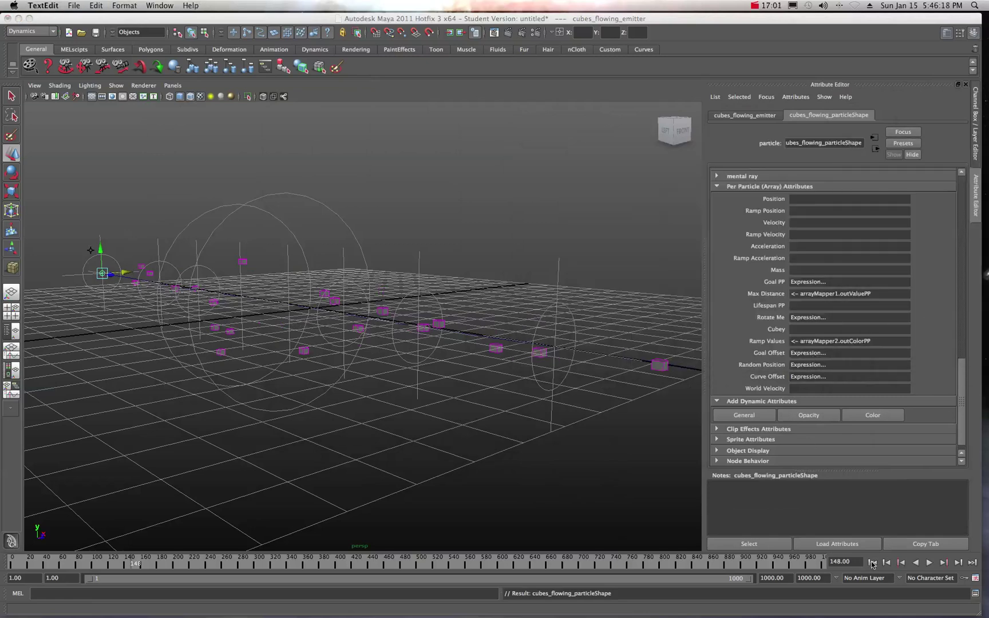
- Rewind to the first frame, play the particle simulation to check the cubes' rotation, and stop playback
{"action": "left_click", "coordinate": [872, 563]}
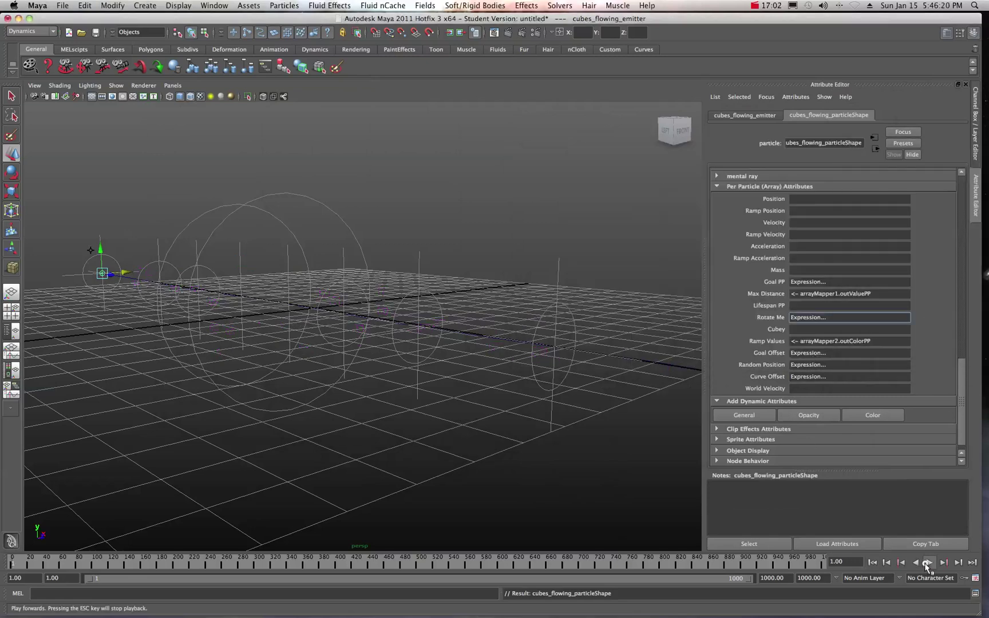
{"action": "left_click", "coordinate": [927, 563]}
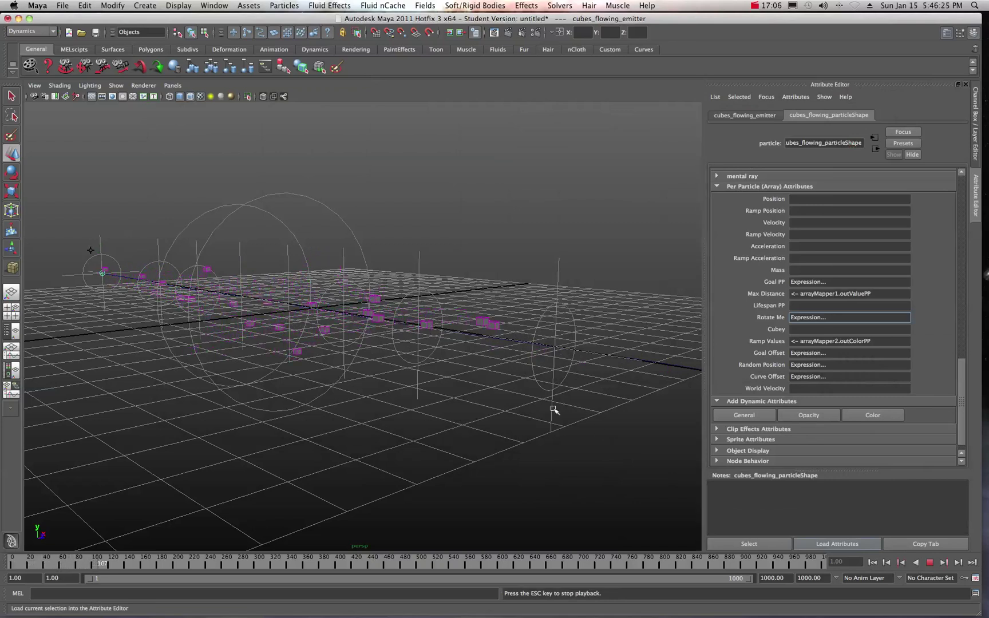
{"action": "left_click", "coordinate": [931, 563]}
- Set Rotation to rotateMe in the Instancer (Geometry Replacement) rotation options of cubes_flowing_particleShape
{"action": "scroll", "coordinate": [751, 250], "scroll_direction": "up", "scroll_amount": 10}
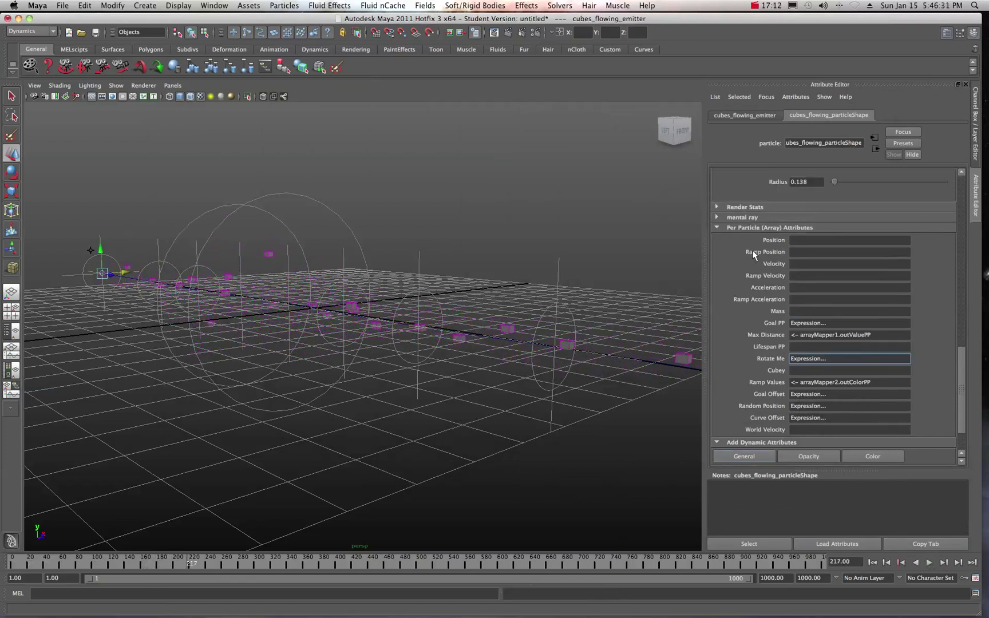
{"action": "scroll", "coordinate": [754, 251], "scroll_direction": "up", "scroll_amount": 5}
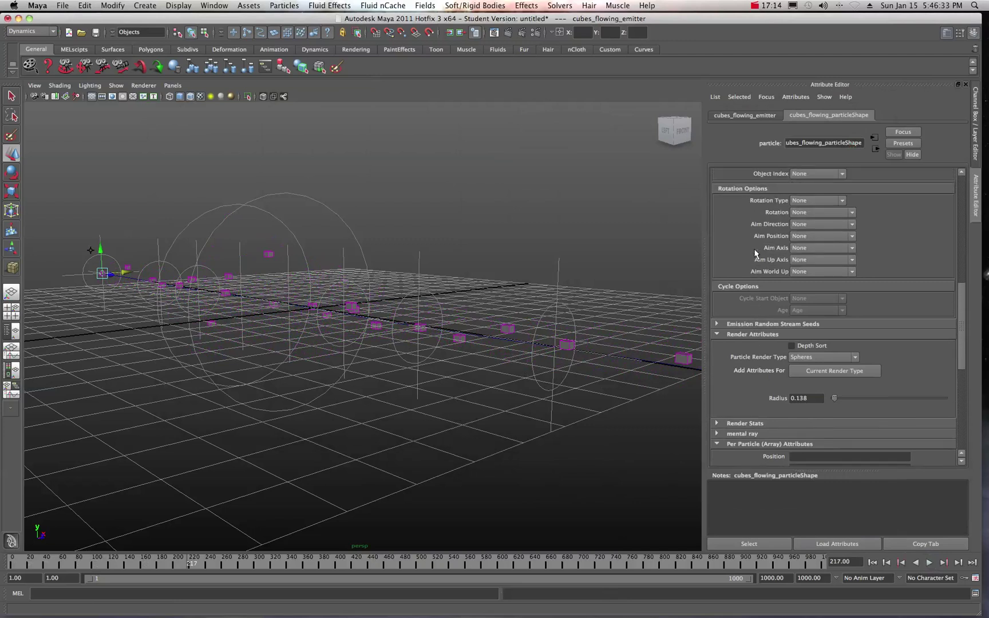
{"action": "scroll", "coordinate": [755, 253], "scroll_direction": "up", "scroll_amount": 2}
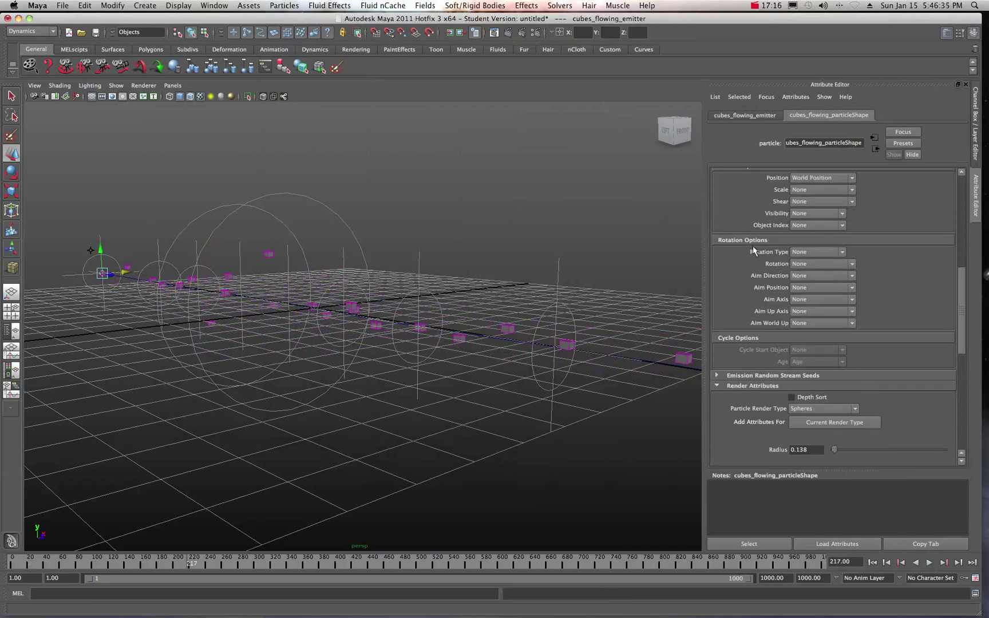
{"action": "scroll", "coordinate": [754, 250], "scroll_direction": "up", "scroll_amount": 6}
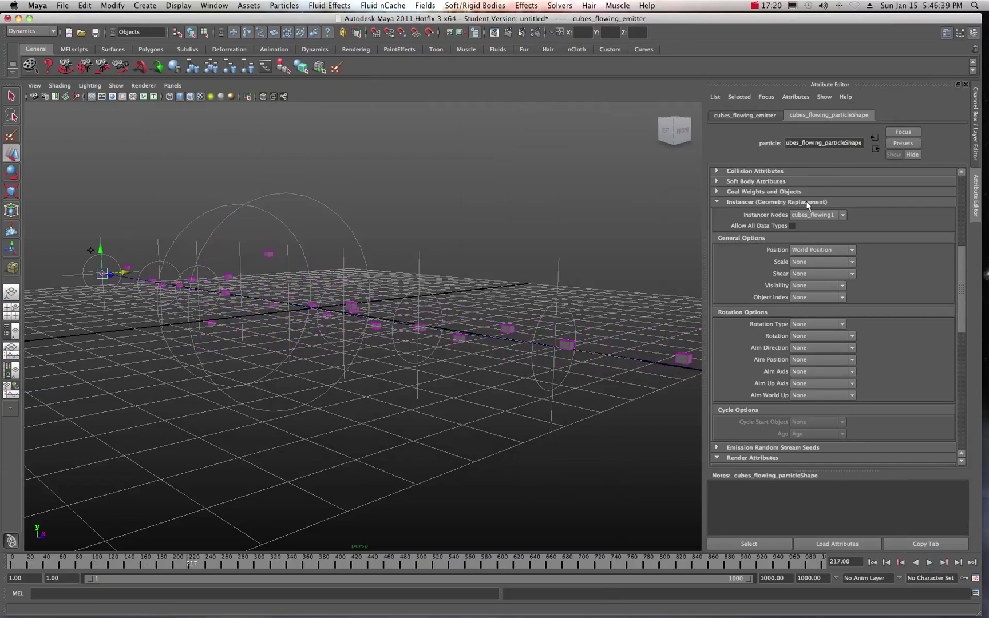
{"action": "scroll", "coordinate": [765, 285], "scroll_direction": "down", "scroll_amount": 3}
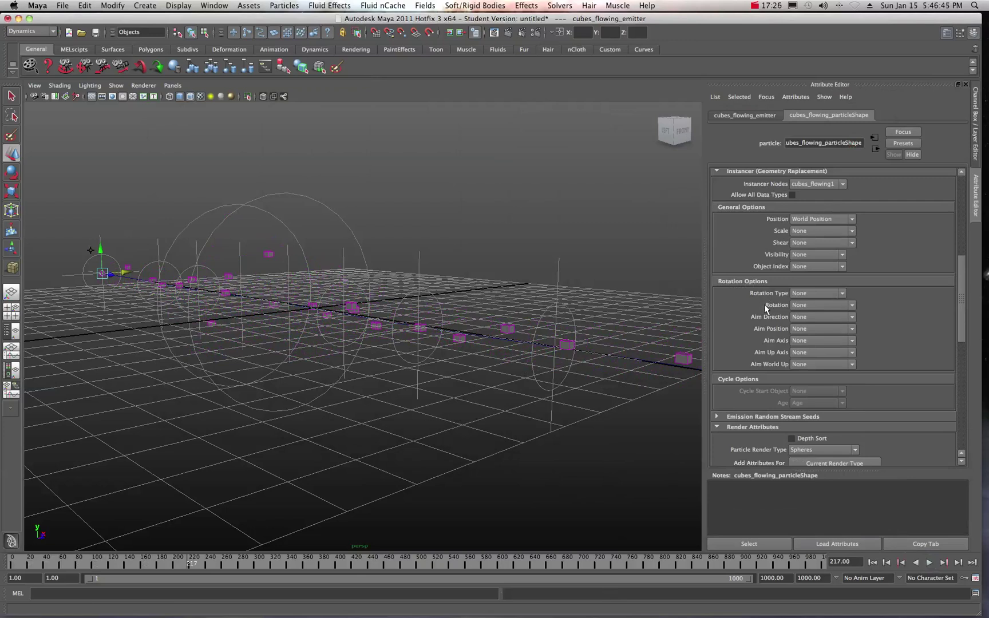
{"action": "left_click", "coordinate": [852, 306]}
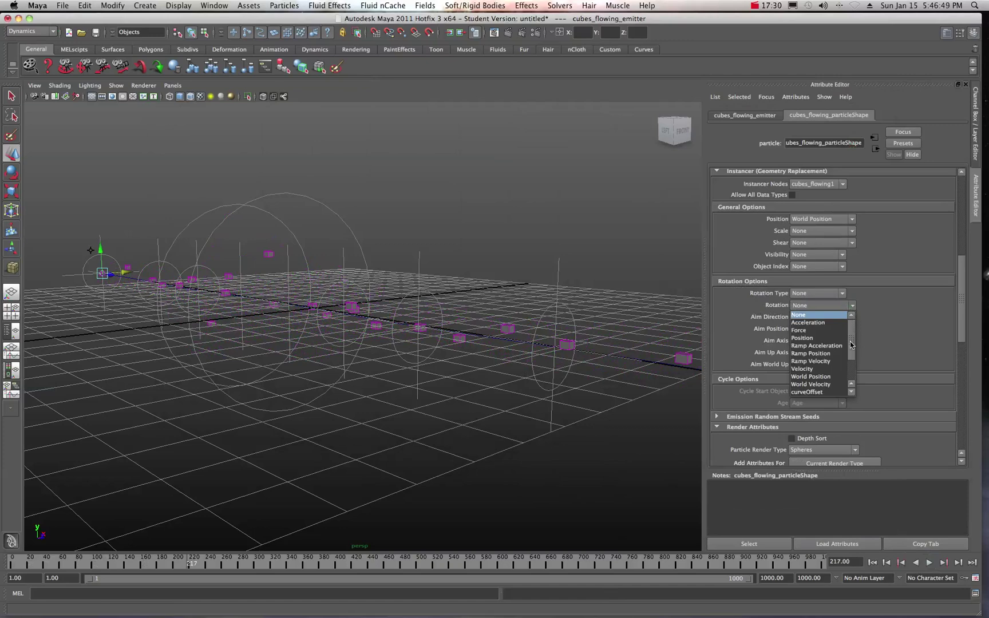
{"action": "left_click_drag", "start_coordinate": [851, 343], "coordinate": [853, 372]}
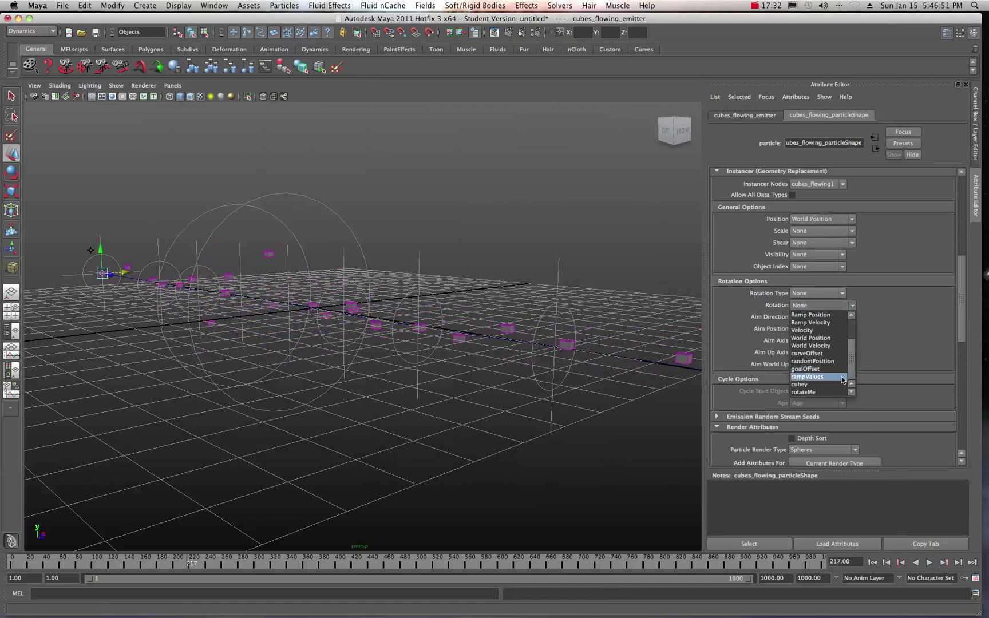
{"action": "left_click", "coordinate": [803, 392]}
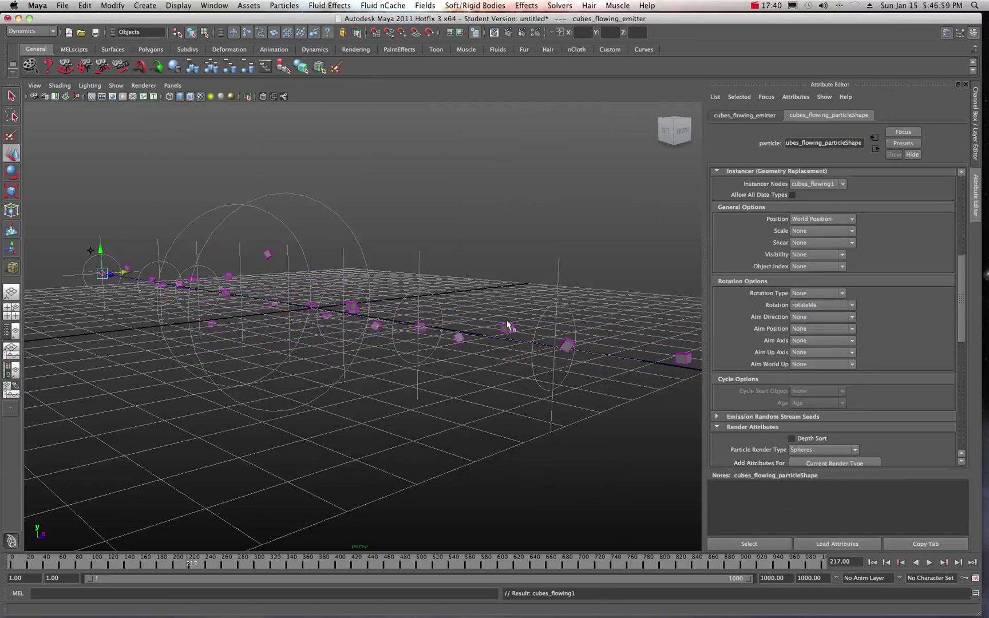
- Replay the simulation from the first frame and examine the cubes' rotation up close, looking along the flow curve
{"action": "scroll", "coordinate": [383, 314], "scroll_direction": "up", "scroll_amount": 5}
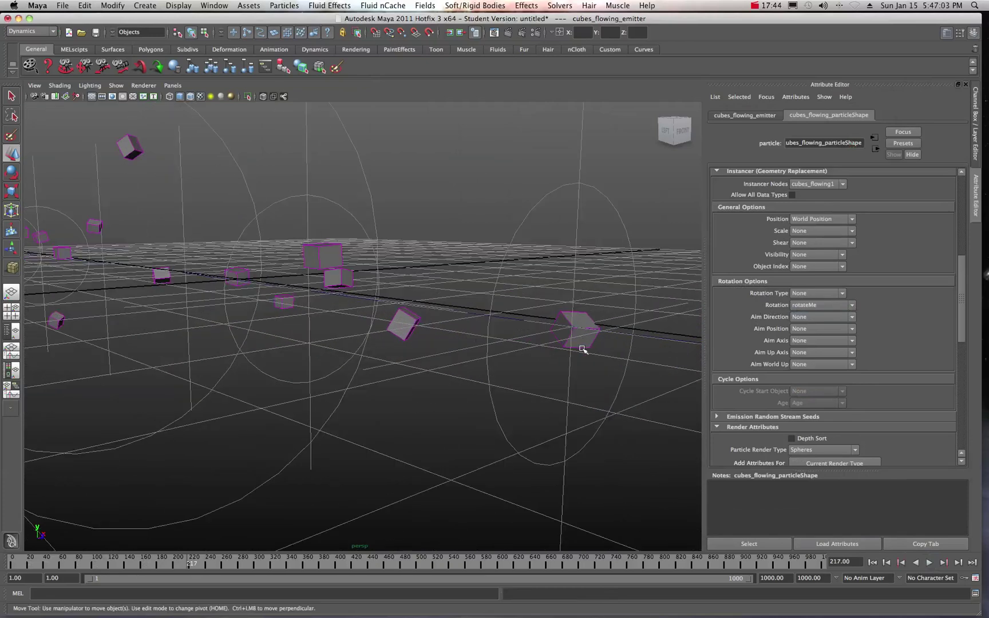
{"action": "left_click", "coordinate": [872, 562]}
{"action": "left_click_drag", "start_coordinate": [560, 358], "coordinate": [499, 353], "text": "alt"}
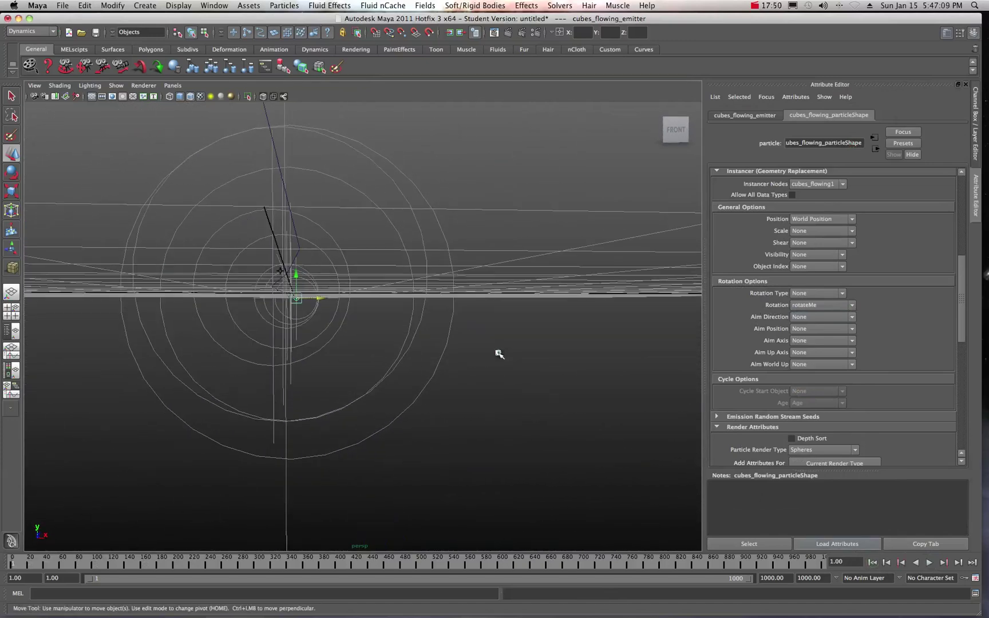
{"action": "left_click", "coordinate": [928, 563]}
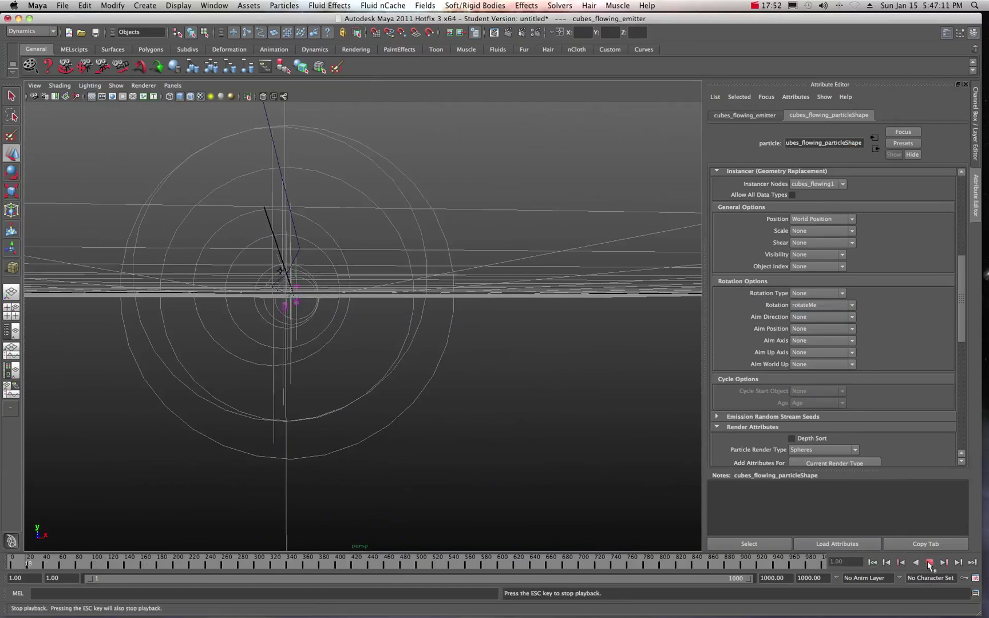
{"action": "left_click_drag", "start_coordinate": [507, 293], "coordinate": [459, 253], "text": "alt"}
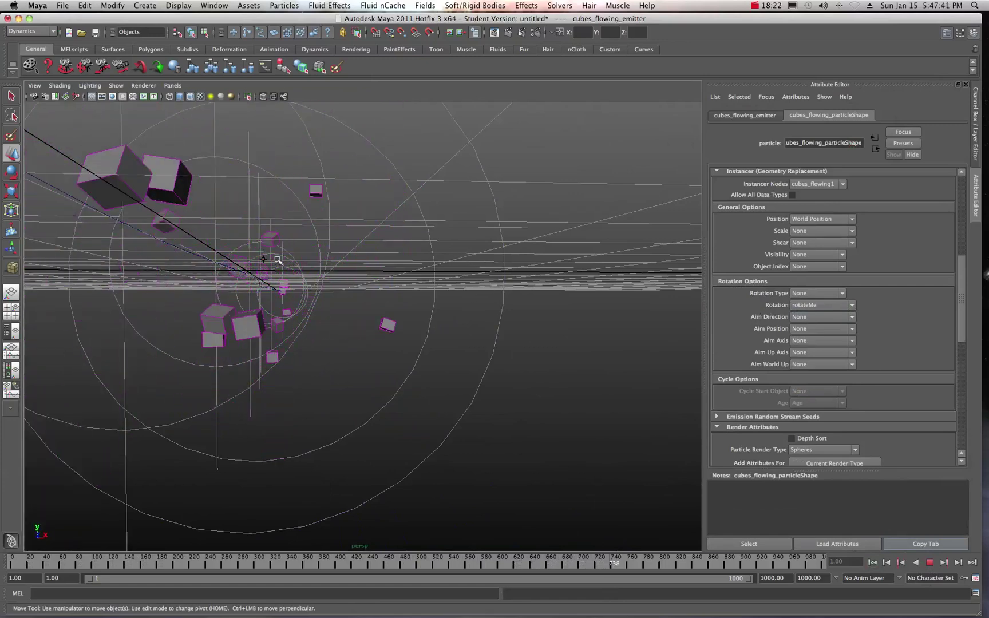
{"action": "middle_click_drag", "start_coordinate": [307, 260], "coordinate": [393, 265], "text": "alt"}
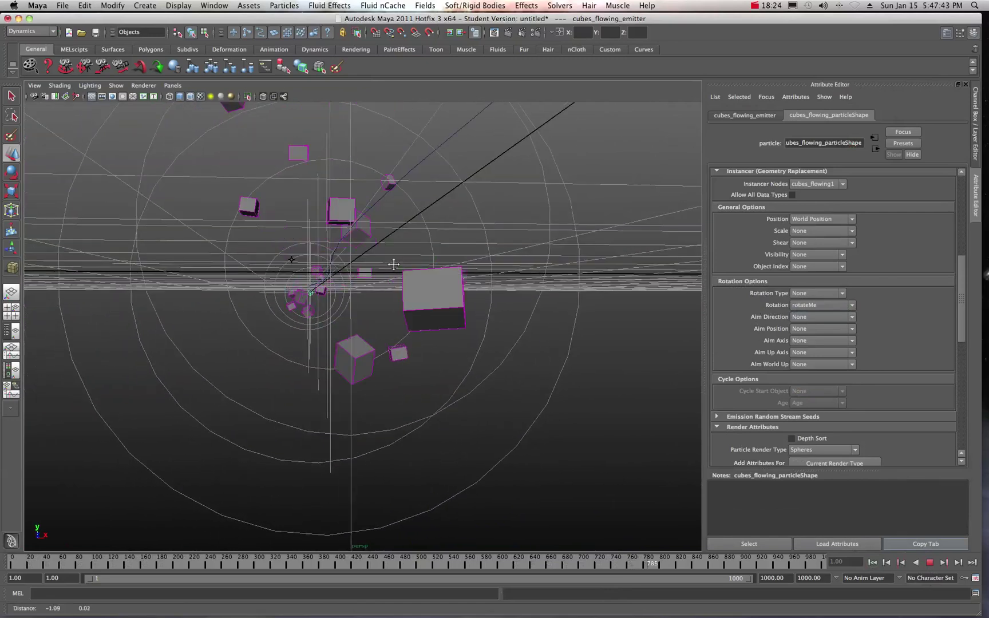